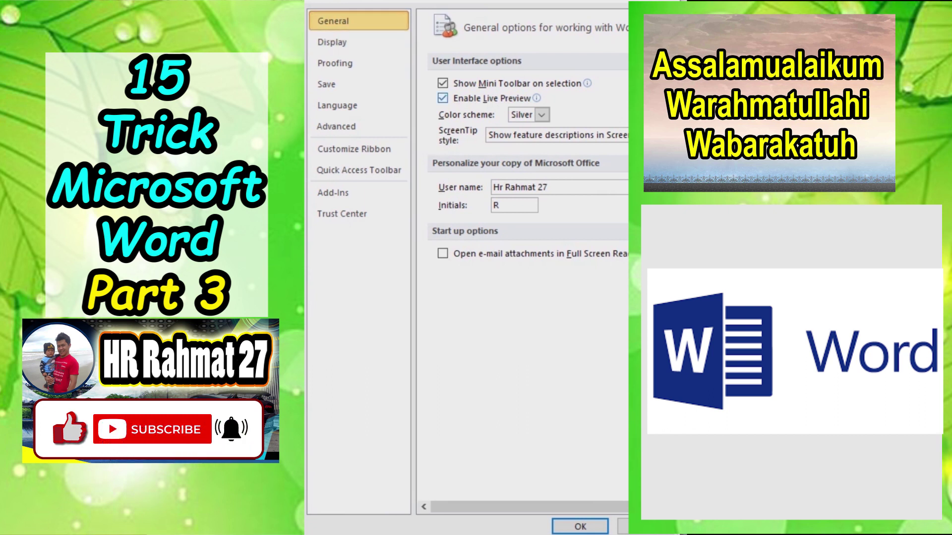
# Set the color scheme in the general options to Black and apply it.
pyautogui.click(542, 115)
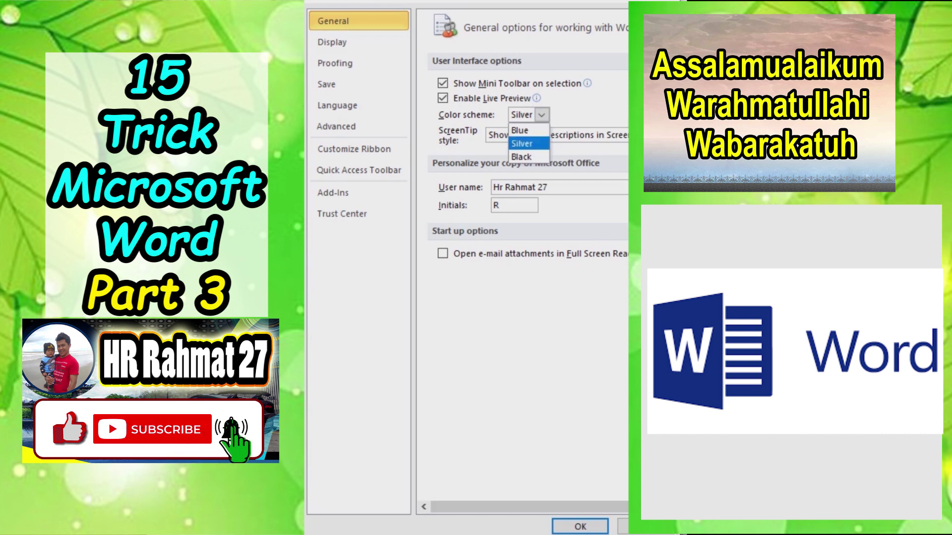
pyautogui.click(528, 157)
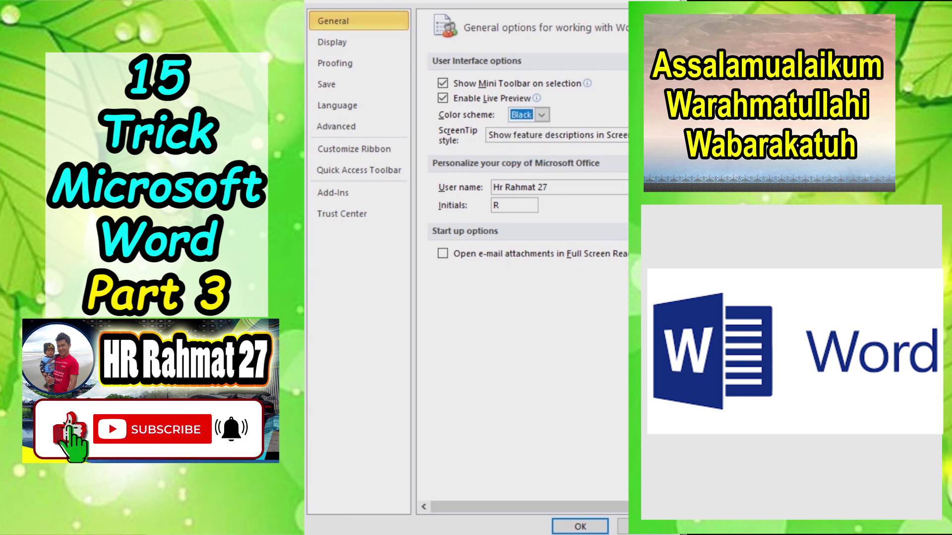
pyautogui.click(580, 526)
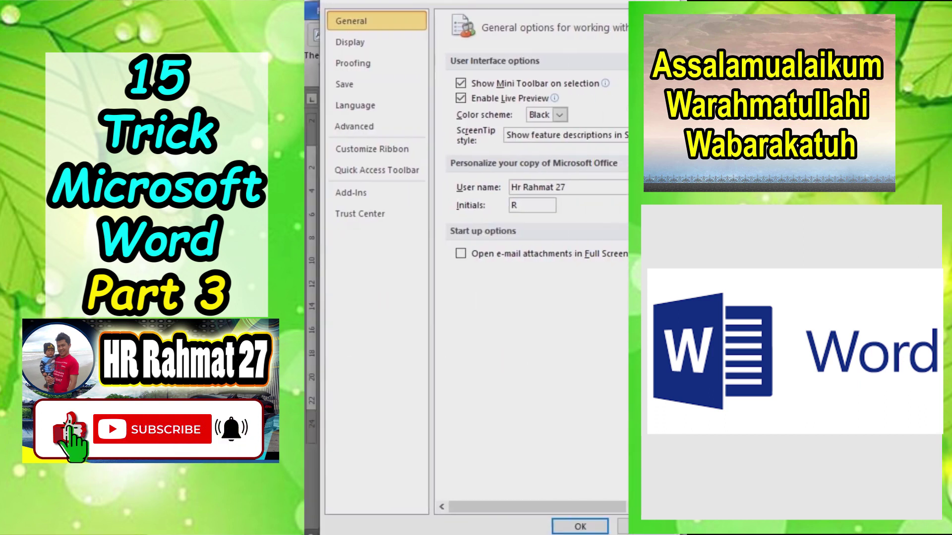
# Set the color scheme in the general options to Blue and apply it.
pyautogui.click(540, 115)
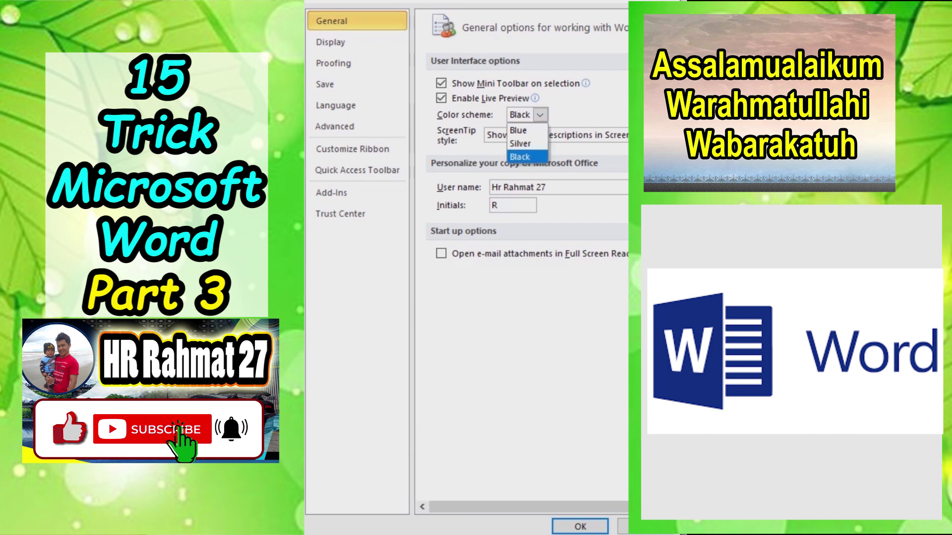
pyautogui.click(518, 130)
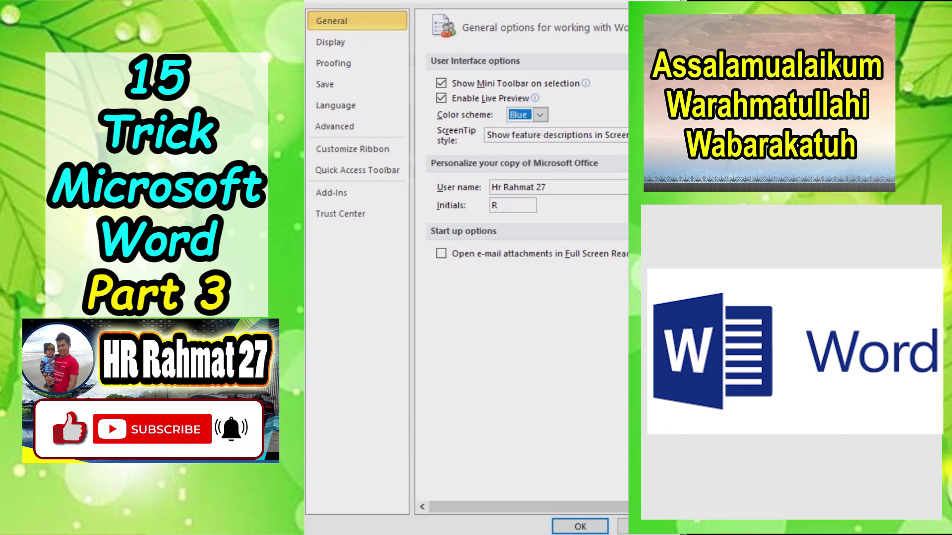
pyautogui.click(580, 526)
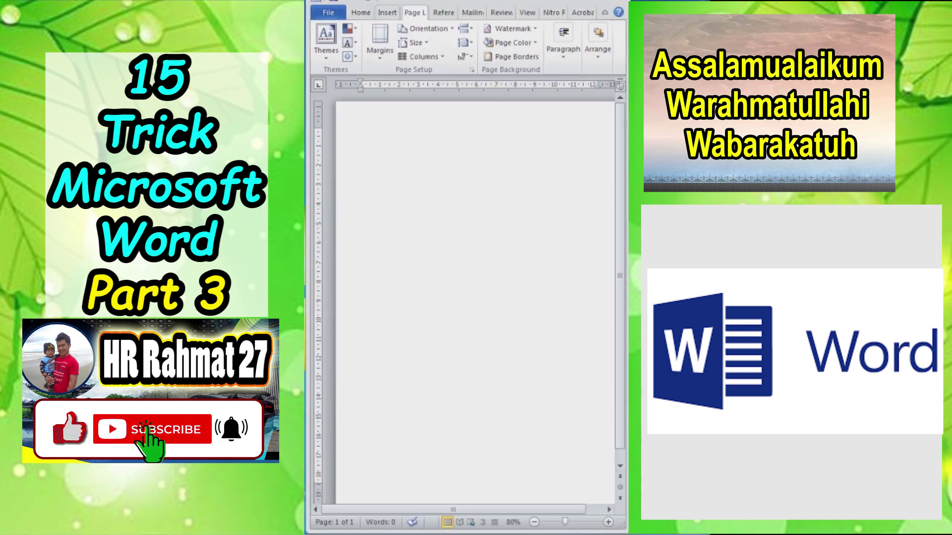
# Insert several images at once from the Pictures library, including the green backgrounds, the printer banner, the ink bottle photos and the 2023 calendar.
pyautogui.click(387, 12)
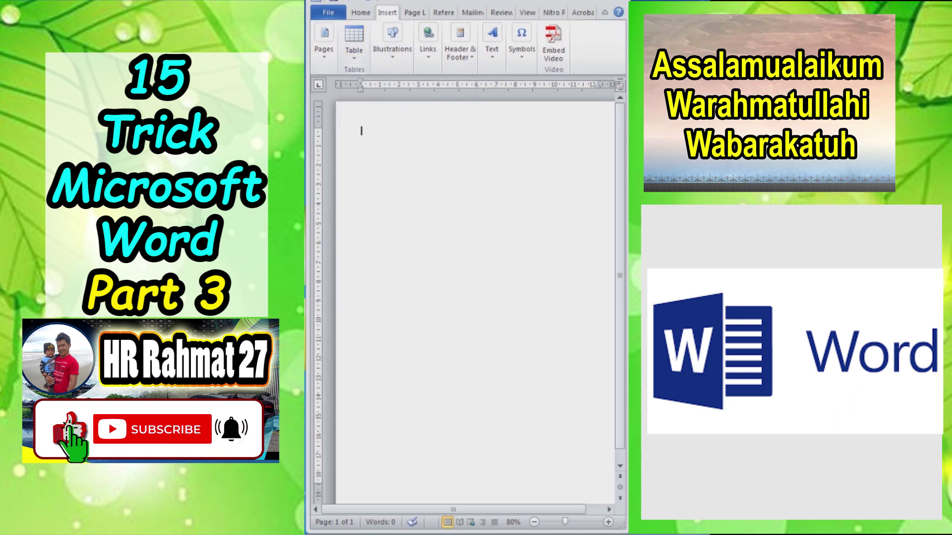
pyautogui.click(354, 43)
pyautogui.click(354, 43)
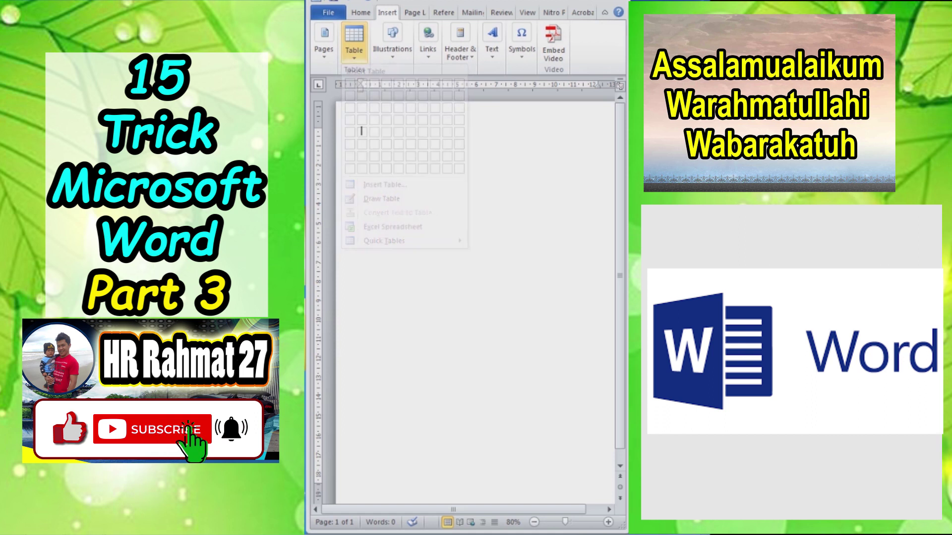
pyautogui.click(392, 44)
pyautogui.click(386, 95)
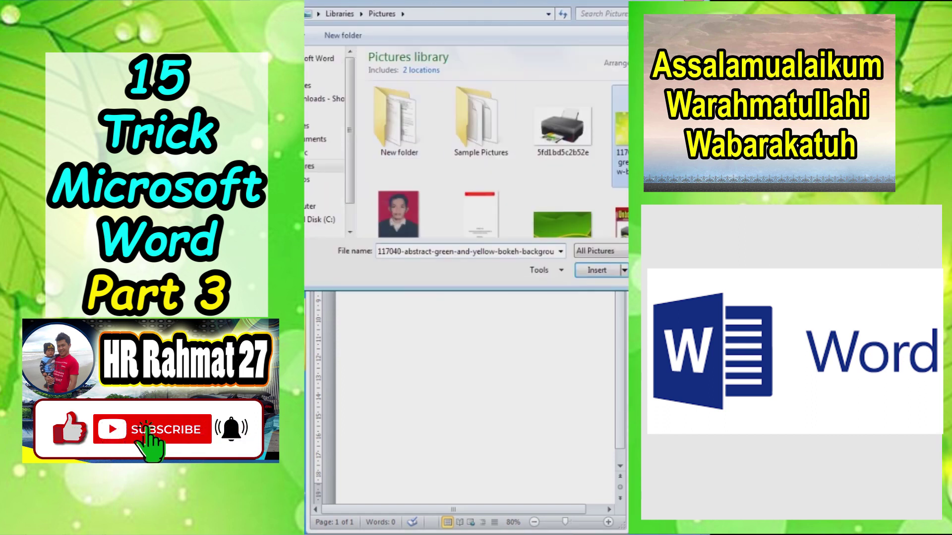
pyautogui.keyDown('ctrl'); pyautogui.click(561, 218); pyautogui.keyUp('ctrl')
pyautogui.keyDown('ctrl'); pyautogui.click(623, 184); pyautogui.keyUp('ctrl')
pyautogui.scroll(-1, 551, 184)
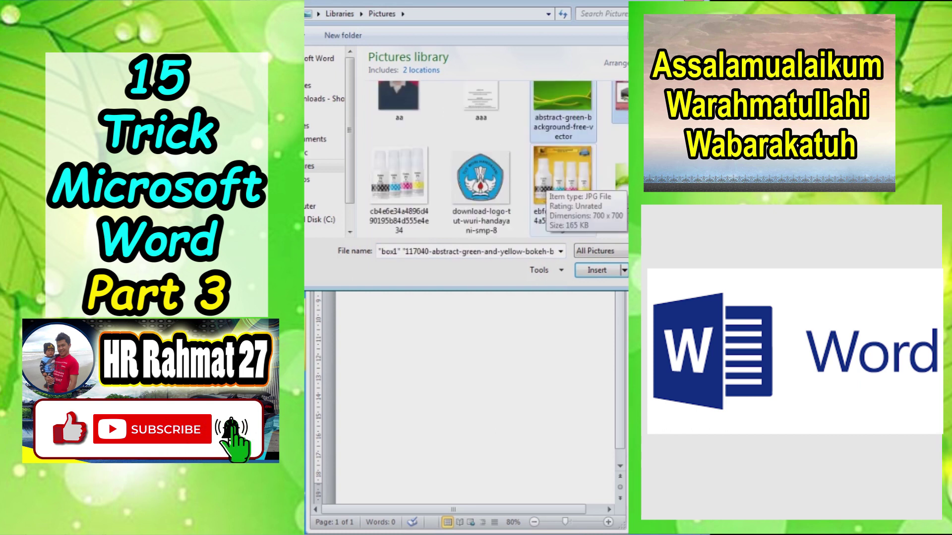
pyautogui.keyDown('ctrl'); pyautogui.click(399, 183); pyautogui.keyUp('ctrl')
pyautogui.keyDown('ctrl'); pyautogui.click(560, 184); pyautogui.keyUp('ctrl')
pyautogui.keyDown('ctrl'); pyautogui.click(623, 184); pyautogui.keyUp('ctrl')
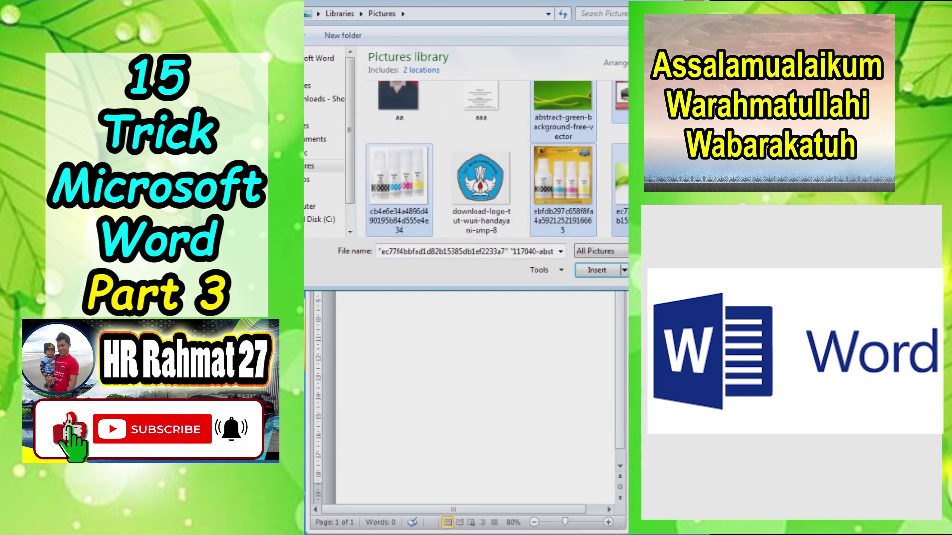
pyautogui.scroll(-1, 619, 185)
pyautogui.keyDown('ctrl'); pyautogui.click(399, 186); pyautogui.keyUp('ctrl')
pyautogui.click(597, 270)
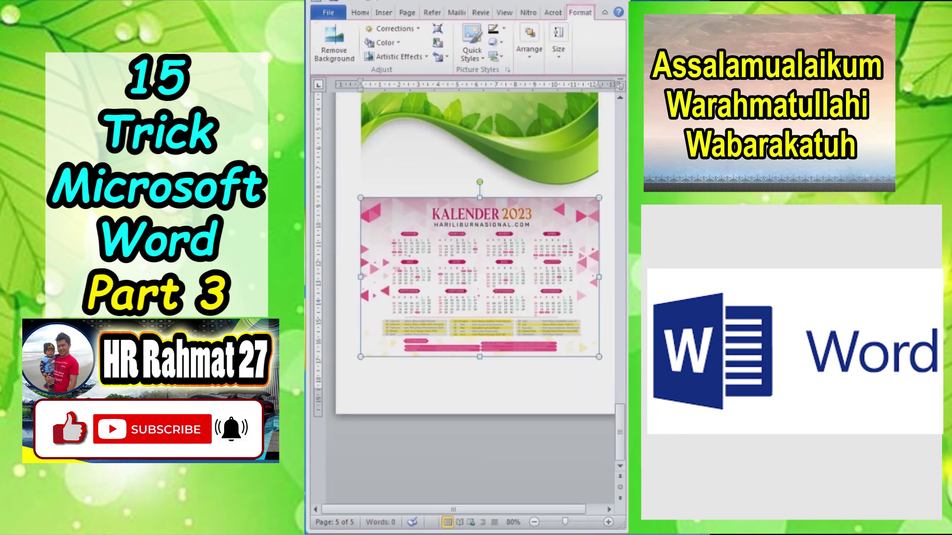
# Resize the first picture, the yellow-green bokeh background, to 4 cm high and 6 cm wide with the aspect ratio unlocked.
pyautogui.scroll(20, 476, 298)
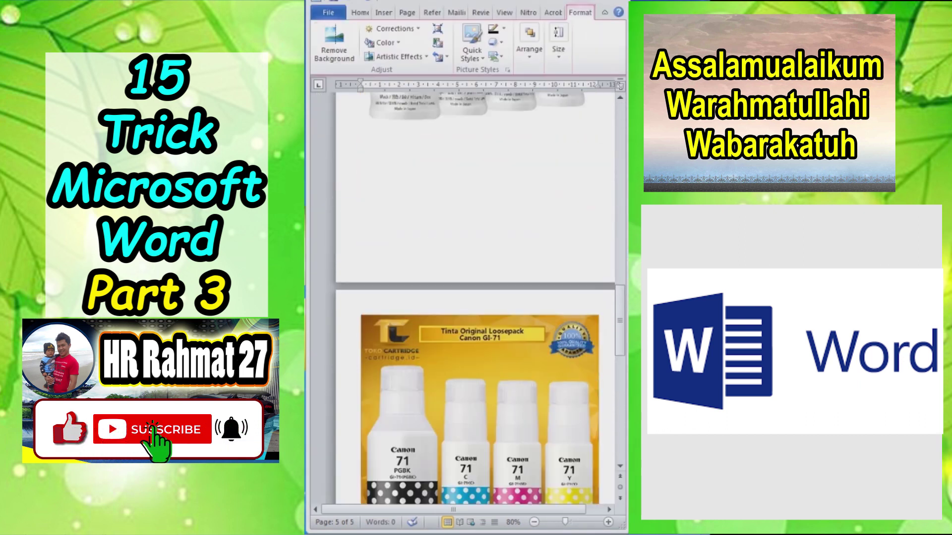
pyautogui.scroll(10, 476, 298)
pyautogui.click(493, 184)
pyautogui.rightClick(493, 184)
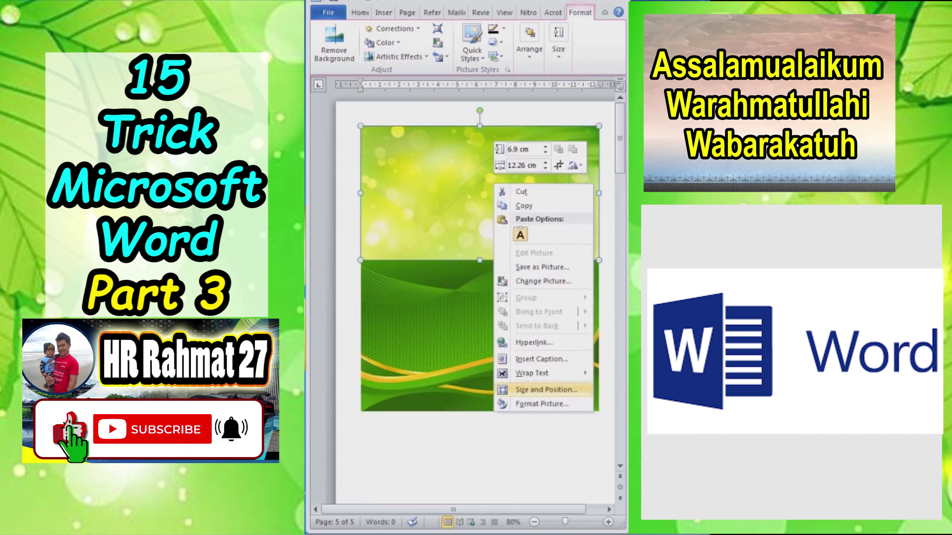
pyautogui.click(545, 389)
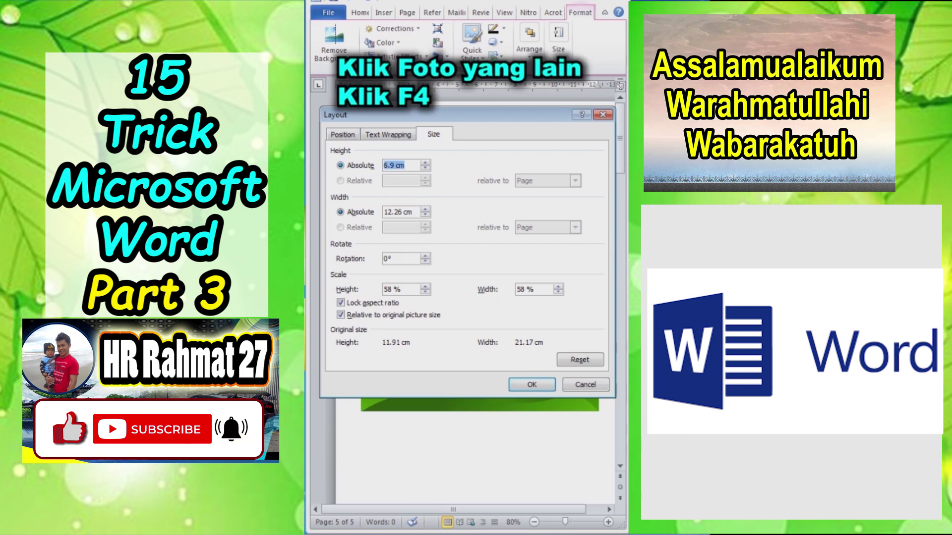
pyautogui.write('4')
pyautogui.click(340, 303)
pyautogui.doubleClick(395, 212)
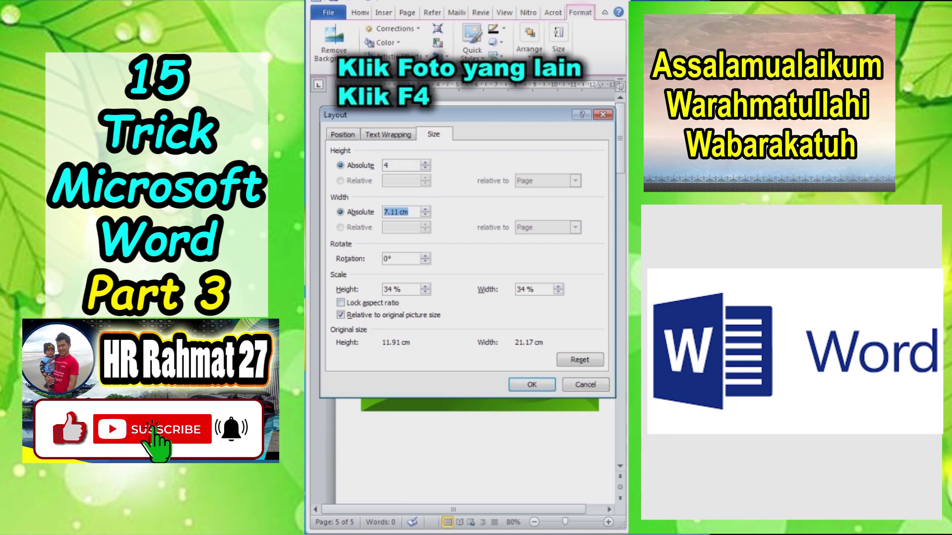
pyautogui.write('6')
pyautogui.press('Return')
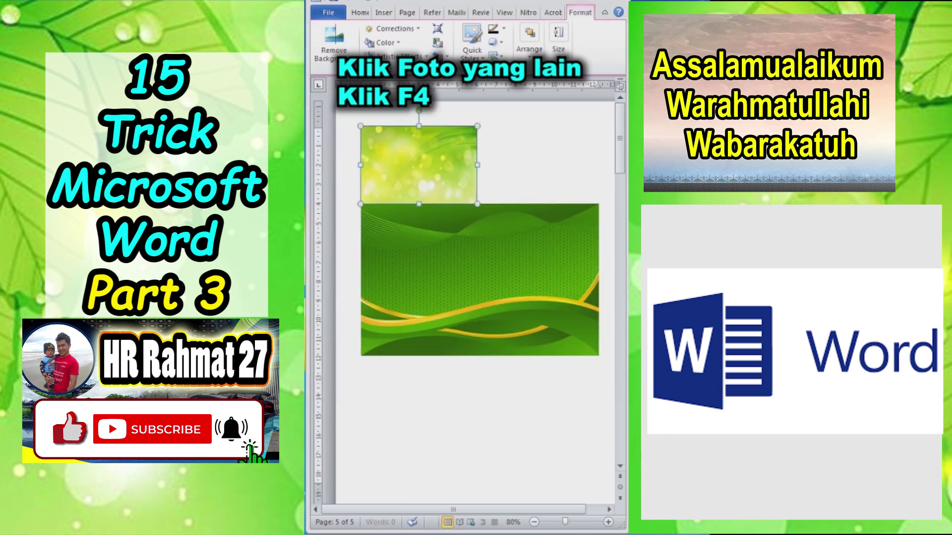
# Repeat the same resize on each of the remaining pictures in the document, down to the calendar.
pyautogui.click(479, 280)
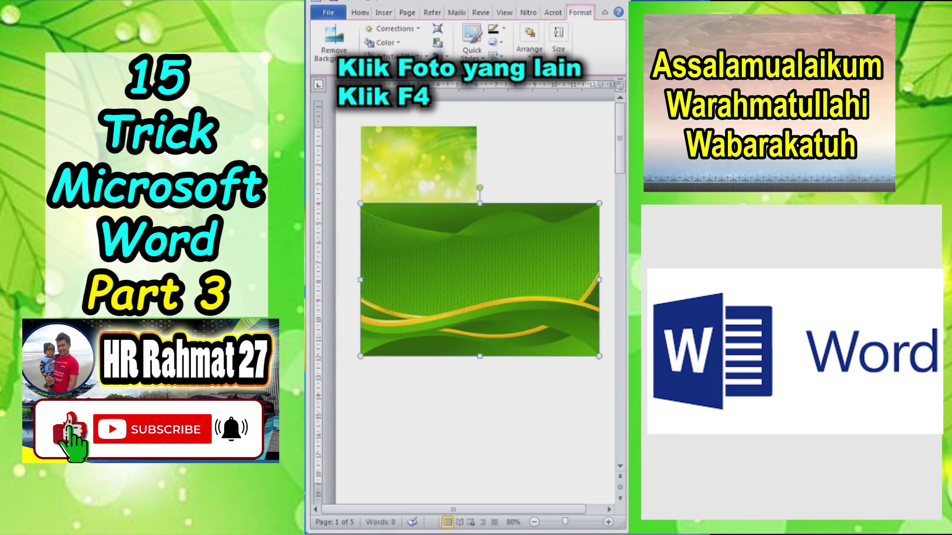
pyautogui.press('F4')
pyautogui.click(479, 279)
pyautogui.press('F4')
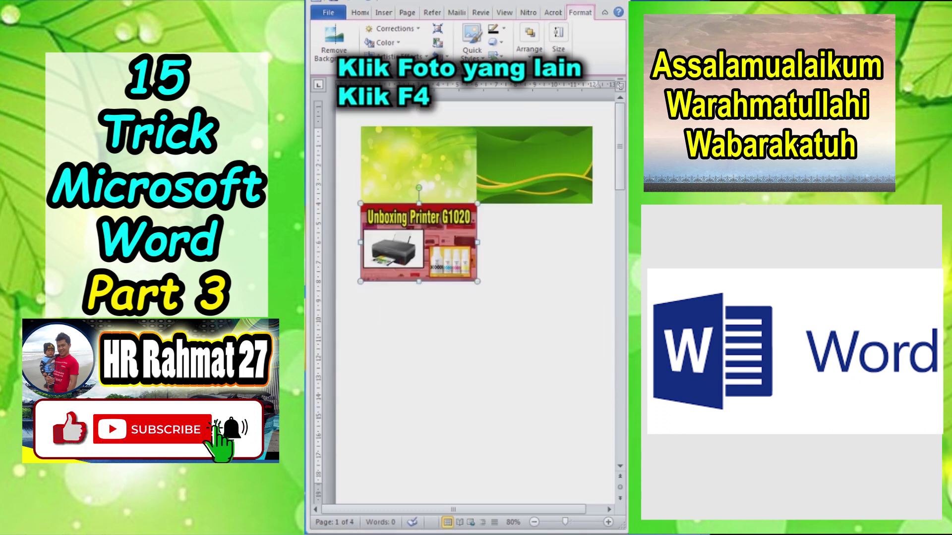
pyautogui.scroll(-5, 474, 298)
pyautogui.click(480, 461)
pyautogui.press('F4')
pyautogui.click(480, 461)
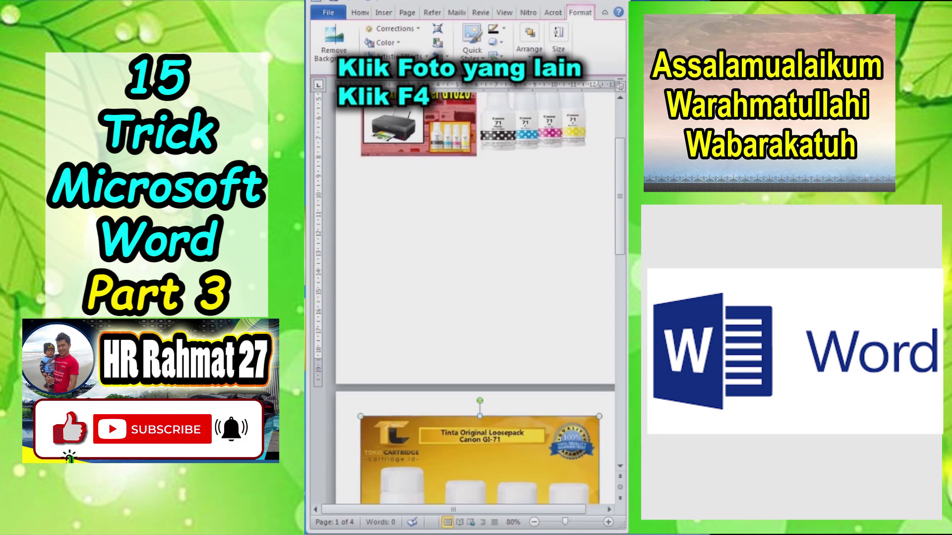
pyautogui.press('F4')
pyautogui.click(479, 461)
pyautogui.press('F4')
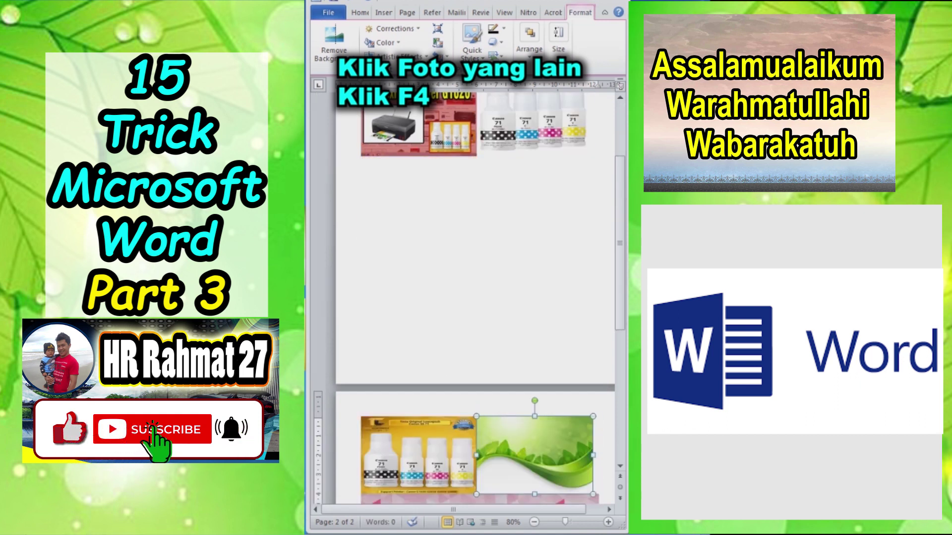
pyautogui.scroll(-3, 479, 298)
pyautogui.click(479, 448)
pyautogui.press('F4')
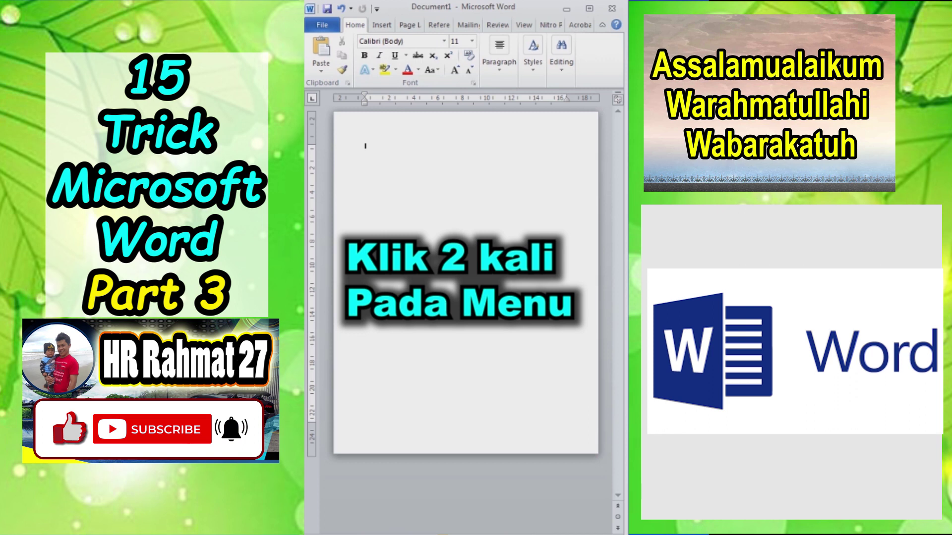
# Collapse the ribbon to its tab names and temporarily reveal the Insert, Page Layout, View, Nitro and Acrobat commands.
pyautogui.doubleClick(382, 25)
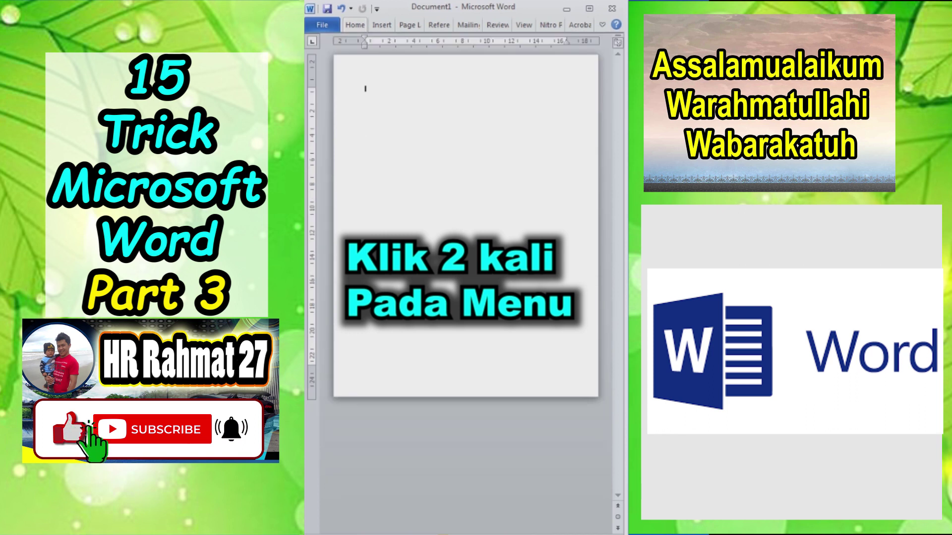
pyautogui.click(382, 25)
pyautogui.click(381, 25)
pyautogui.doubleClick(410, 25)
pyautogui.doubleClick(410, 25)
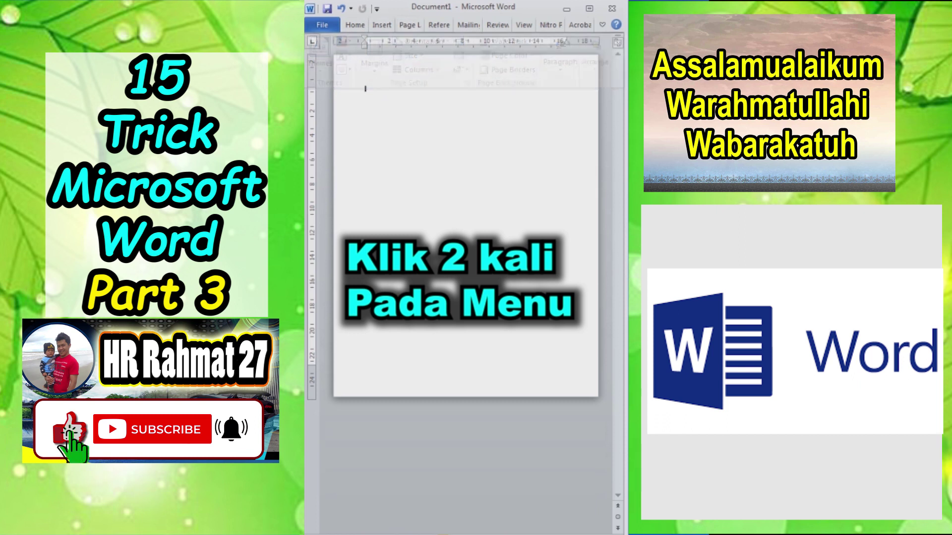
pyautogui.doubleClick(524, 25)
pyautogui.click(524, 25)
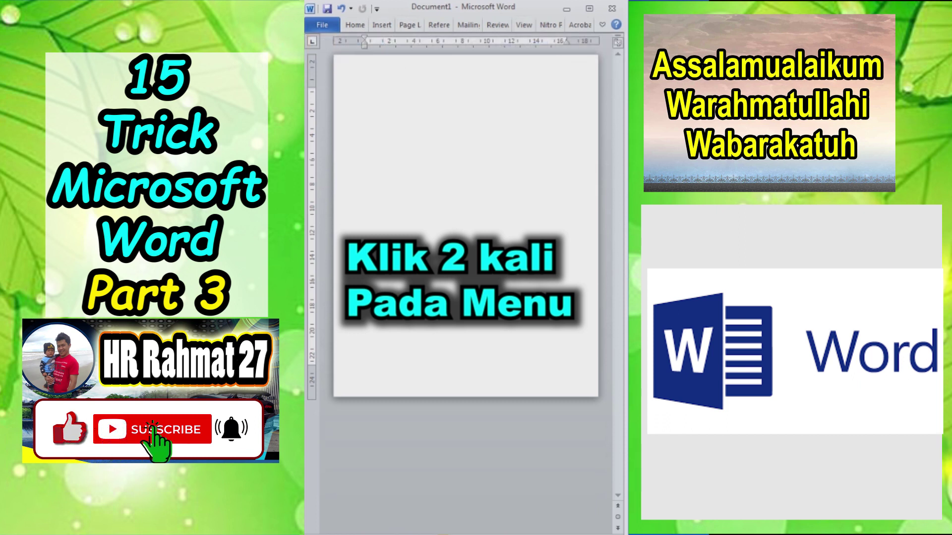
pyautogui.click(550, 25)
pyautogui.click(550, 24)
pyautogui.click(580, 24)
pyautogui.click(580, 25)
# Reveal the Home commands temporarily, hide them again, and restore the full ribbon.
pyautogui.doubleClick(355, 25)
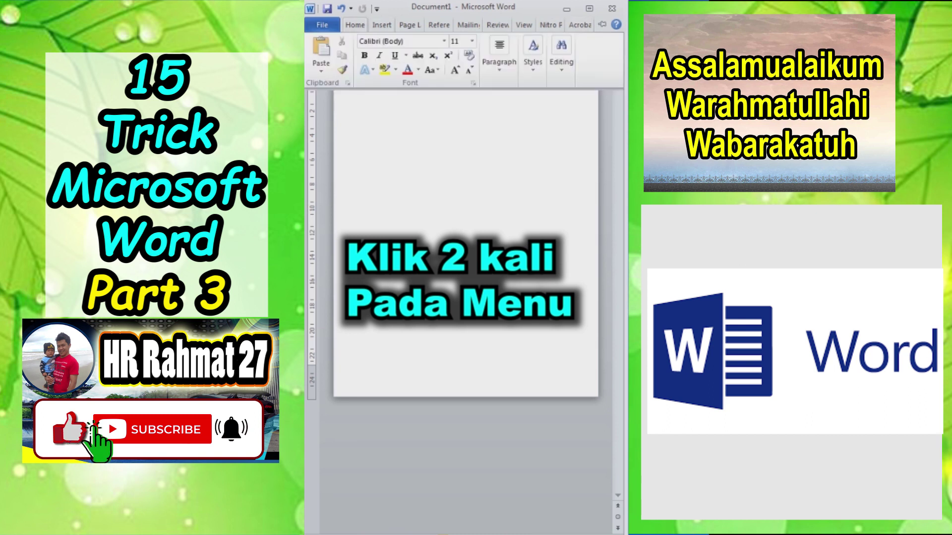
pyautogui.hotkey('ctrl', 'F1')
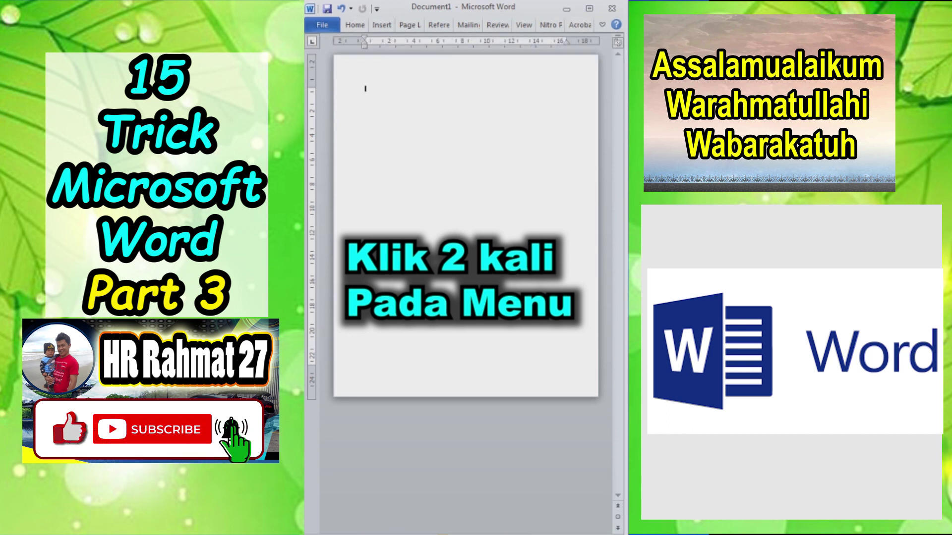
pyautogui.hotkey('ctrl', 'F1')
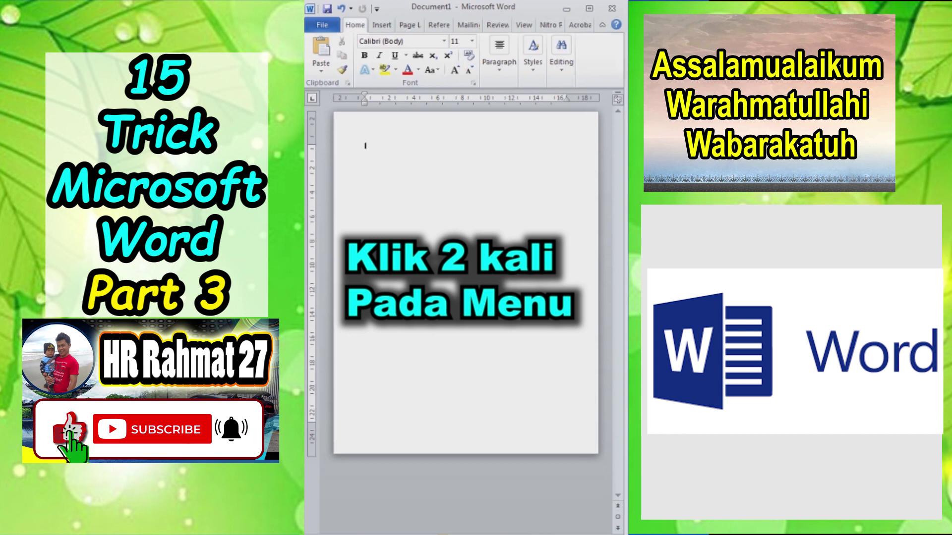
# Look through the Page Layout, Mailings and Review commands, and collapse and re-expand the ribbon.
pyautogui.click(410, 24)
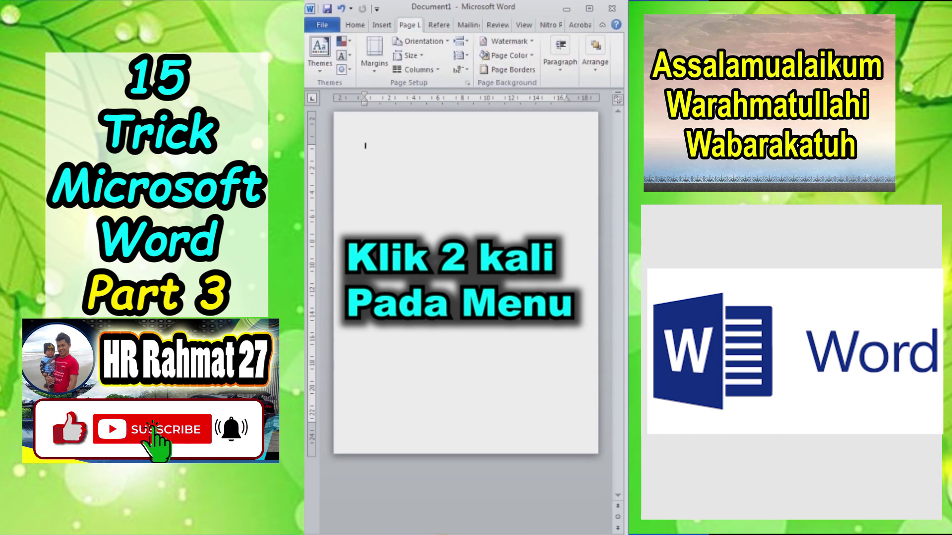
pyautogui.click(468, 24)
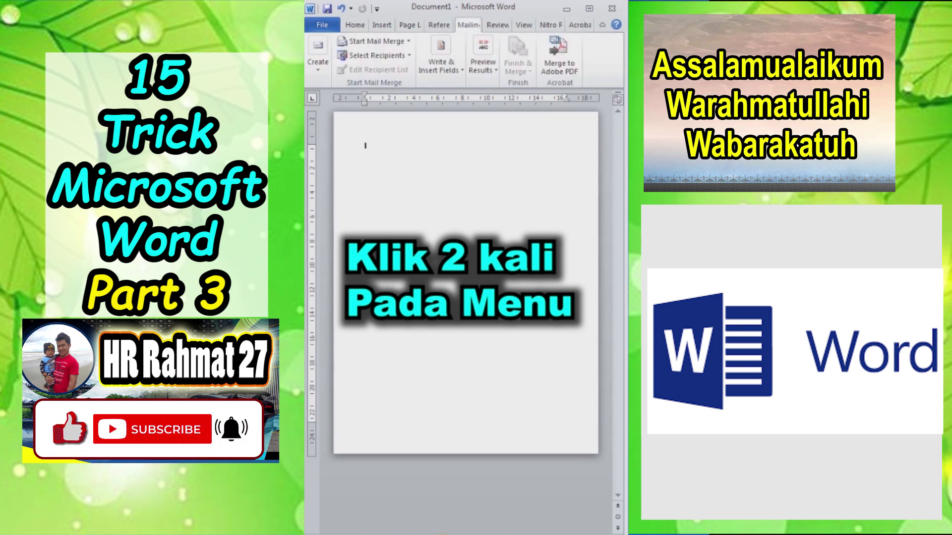
pyautogui.click(498, 25)
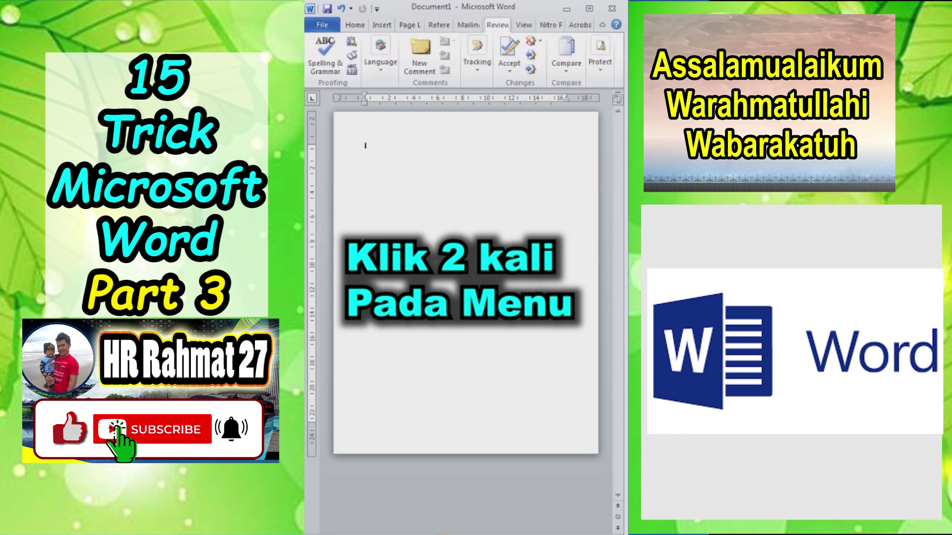
pyautogui.doubleClick(498, 25)
pyautogui.click(410, 25)
pyautogui.click(409, 25)
pyautogui.click(355, 25)
pyautogui.click(355, 25)
pyautogui.doubleClick(355, 24)
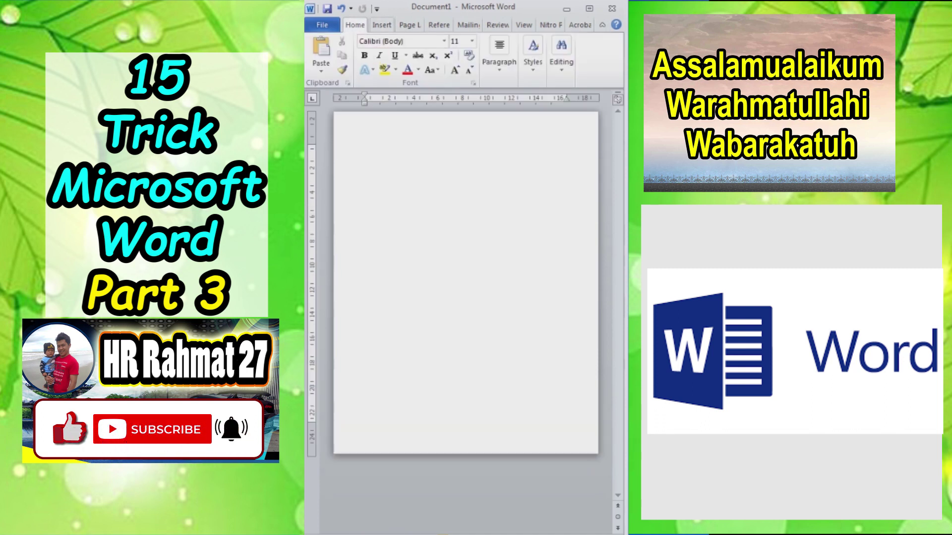
# Collapse the ribbon again, temporarily reveal the Insert commands, and return to the document page.
pyautogui.click(381, 25)
pyautogui.click(355, 25)
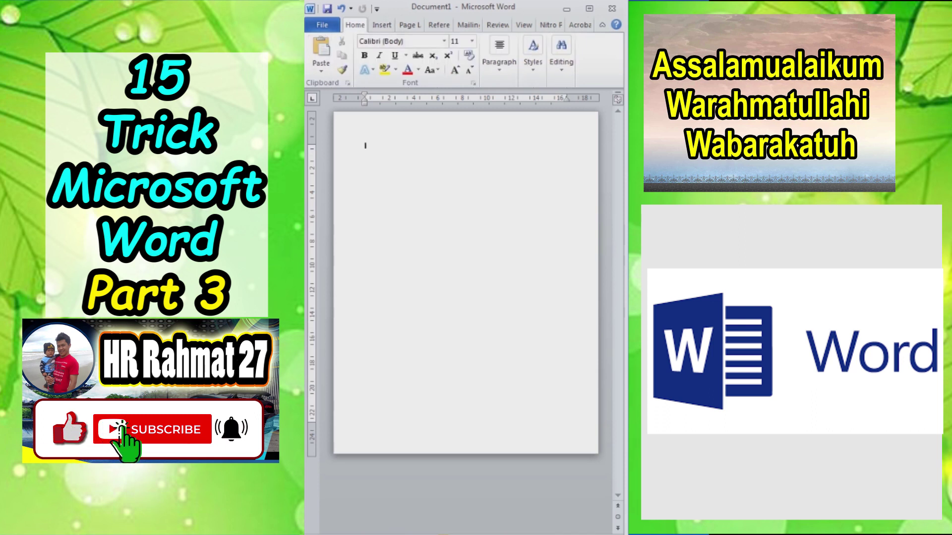
pyautogui.doubleClick(354, 25)
pyautogui.click(381, 25)
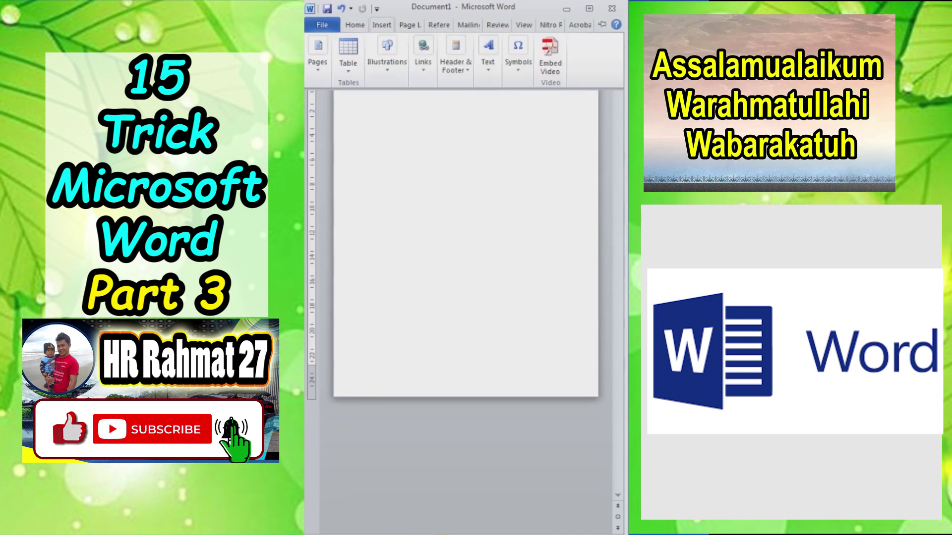
pyautogui.click(466, 218)
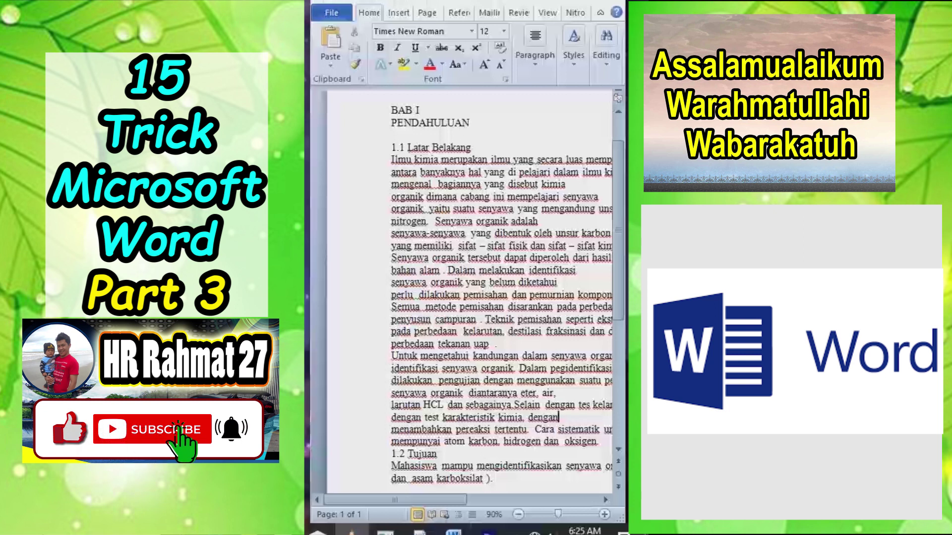
# Indent the first lines of the paragraphs starting "Ilmu kimia", "organik dimana" and "senyawa-senyawa" by one tab each.
pyautogui.click(392, 161)
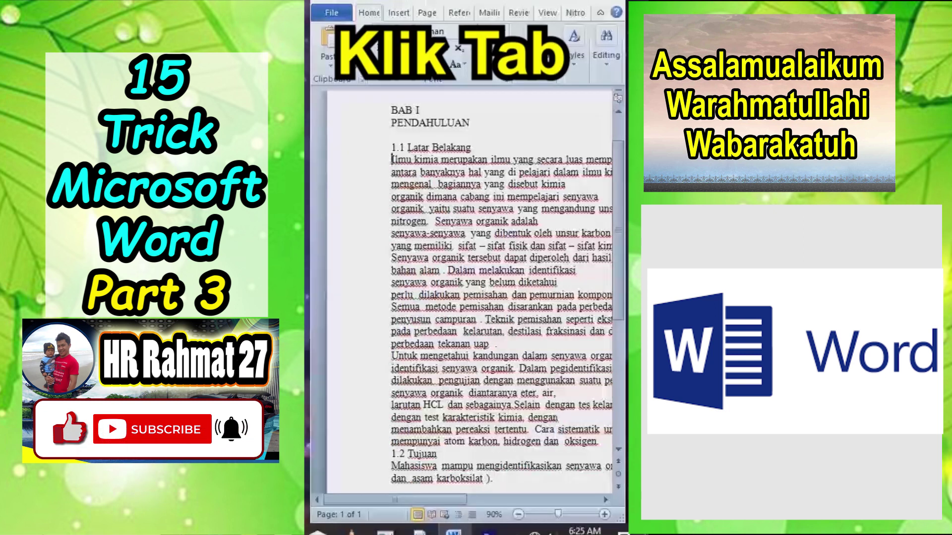
pyautogui.scroll(1, 461, 292)
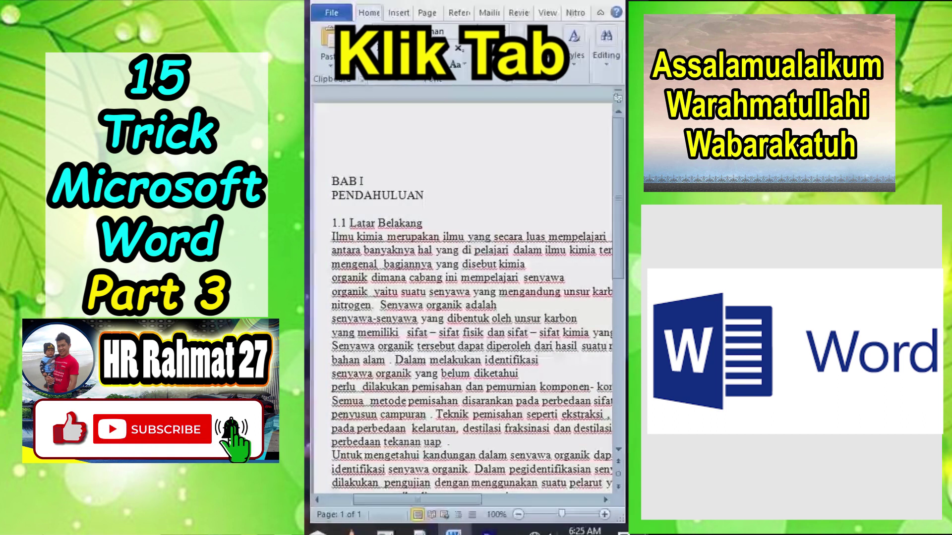
pyautogui.press('Tab')
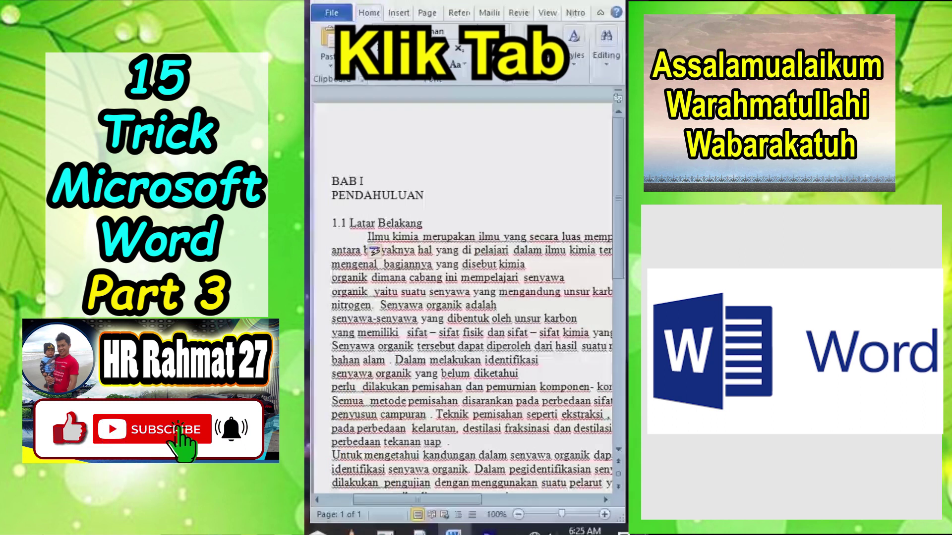
pyautogui.press('Tab')
pyautogui.scroll(-2, 471, 297)
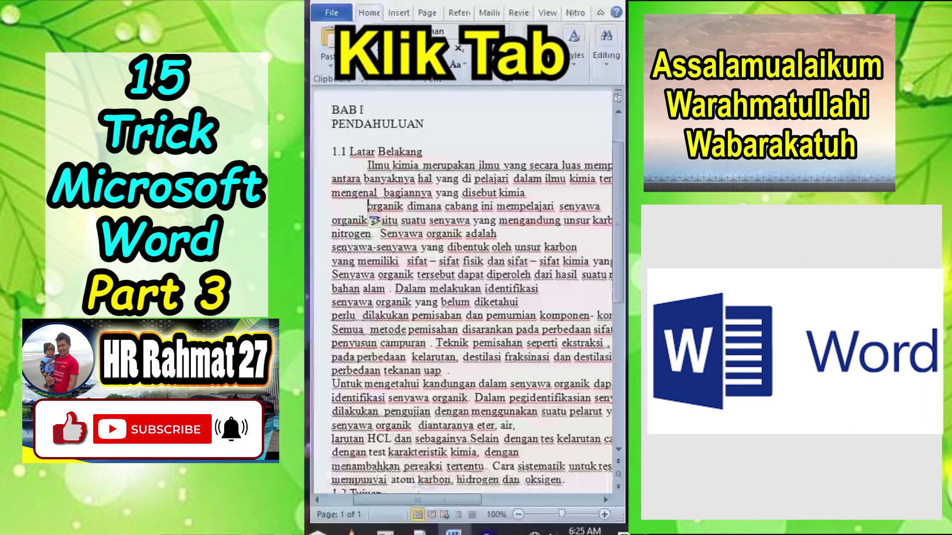
pyautogui.press('Tab')
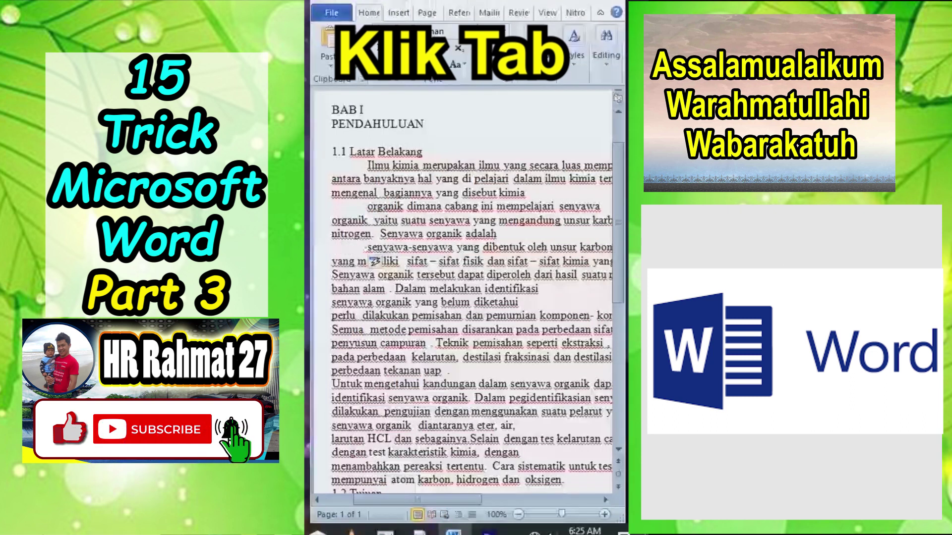
# Indent the first lines of the paragraphs starting "perlu dilakukan" and "Untuk mengetahui" by one tab each.
pyautogui.click(333, 315)
pyautogui.press('Tab')
pyautogui.scroll(-1, 471, 293)
pyautogui.scroll(-1, 471, 292)
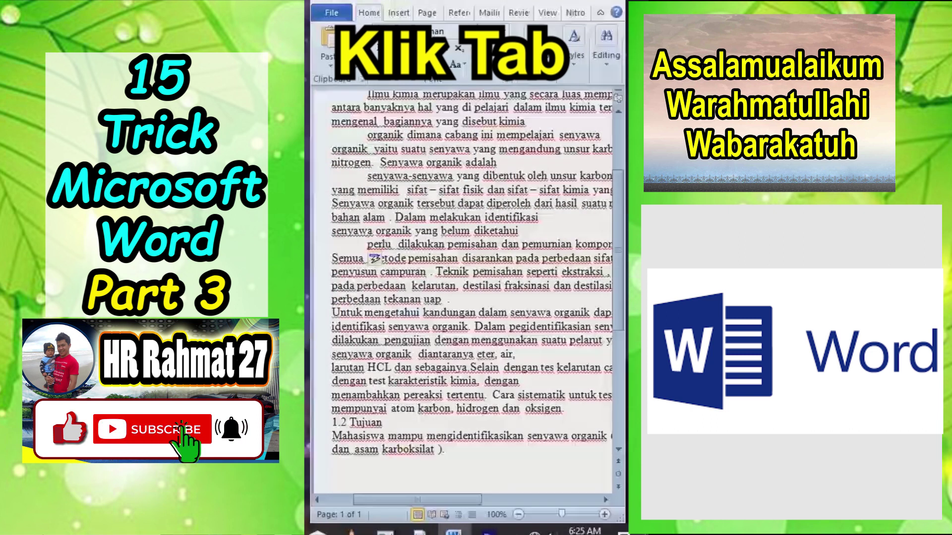
pyautogui.press('Tab')
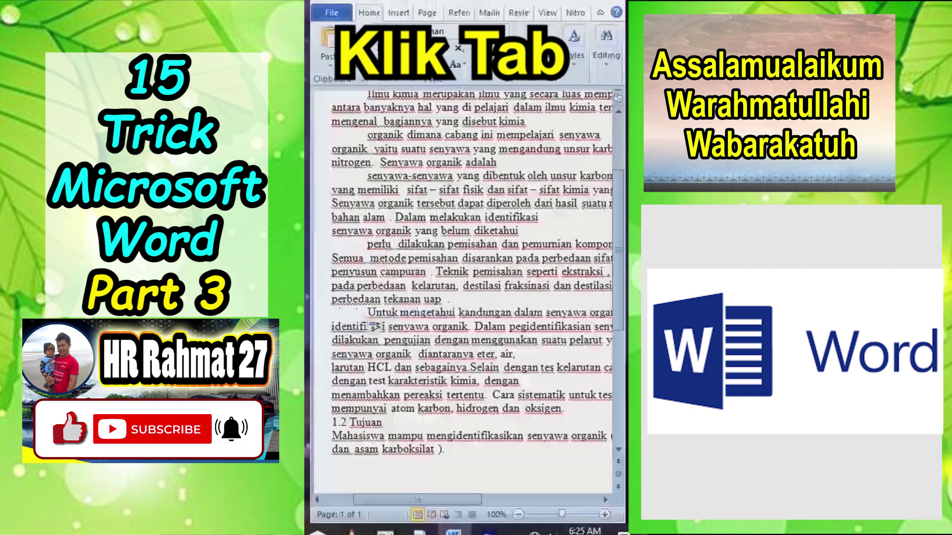
# Indent the lines starting "larutan HCL" and "menambahkan pereaksi" by one tab each and review the indented text.
pyautogui.scroll(-2, 375, 256)
pyautogui.click(331, 296)
pyautogui.press('Tab')
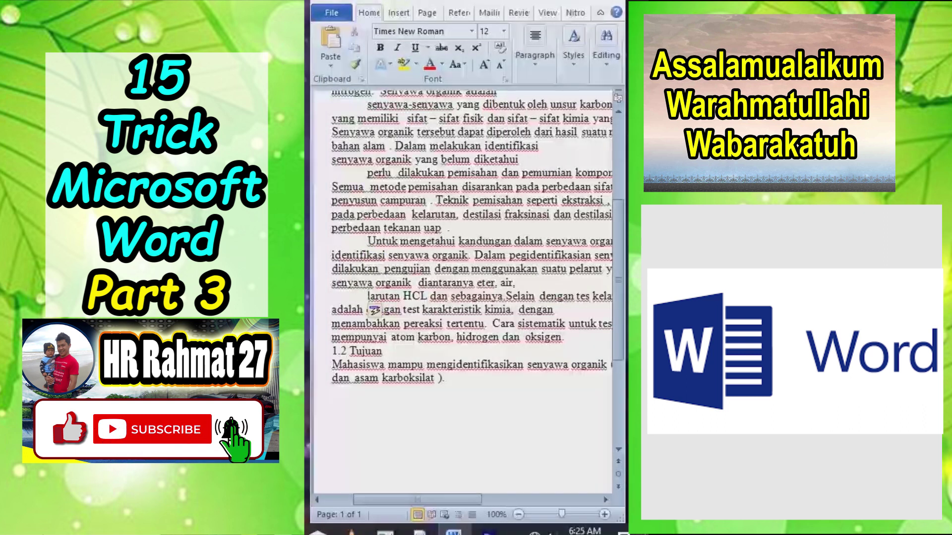
pyautogui.click(332, 323)
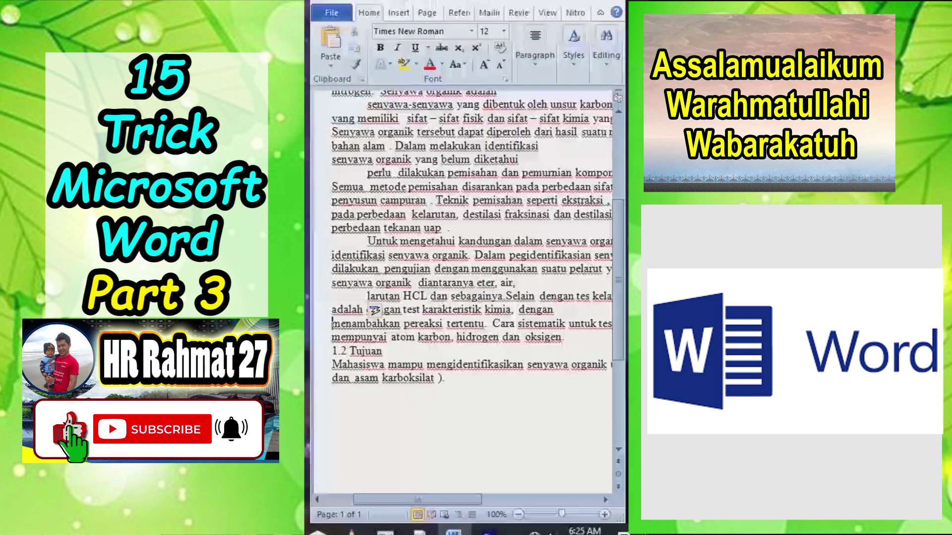
pyautogui.press('Tab')
pyautogui.scroll(4, 471, 292)
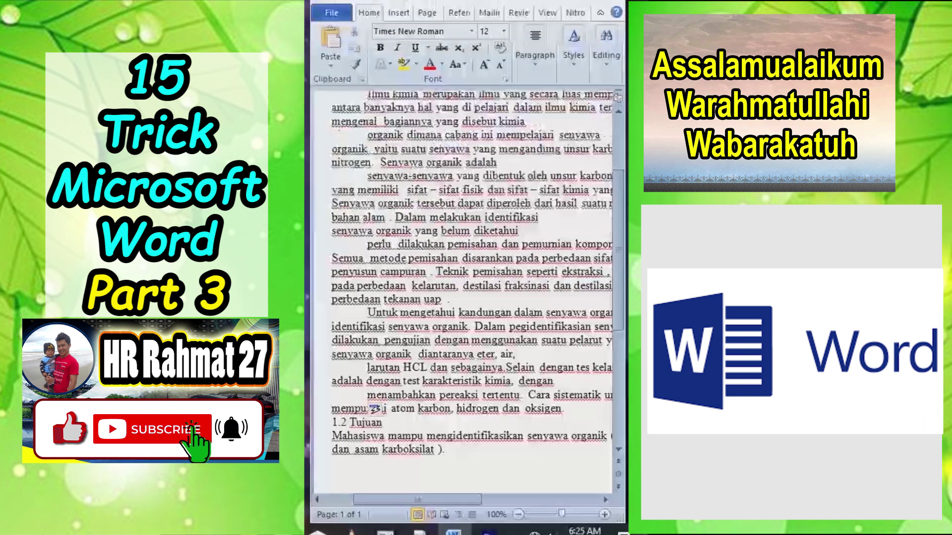
pyautogui.scroll(2, 375, 480)
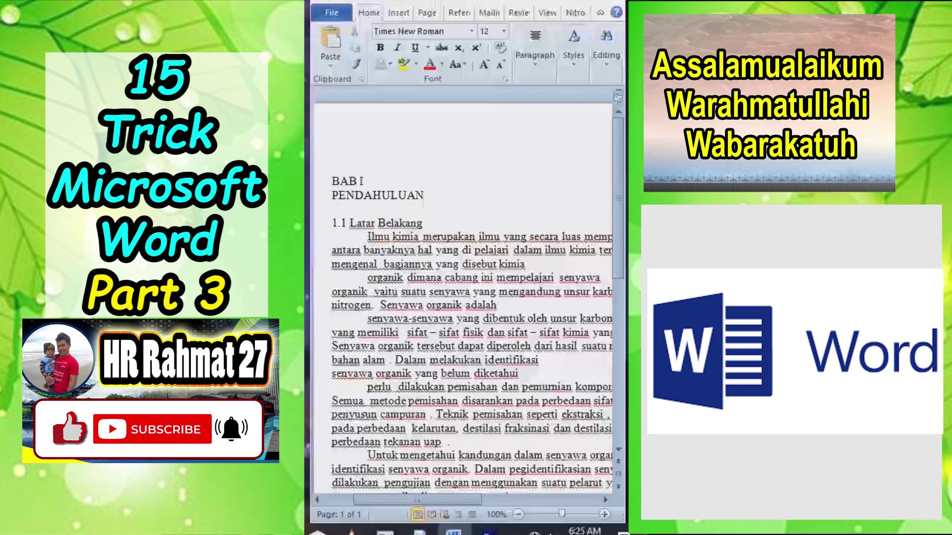
pyautogui.scroll(-3, 471, 298)
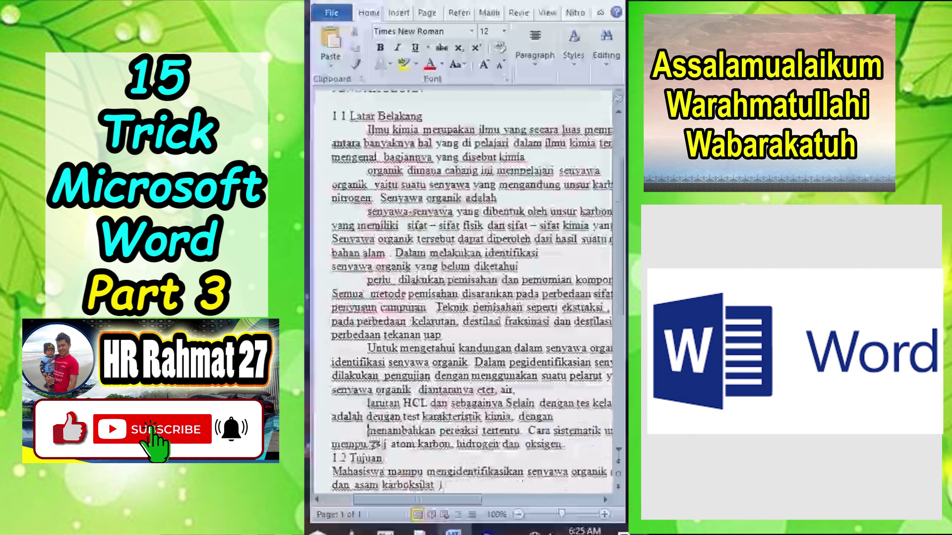
pyautogui.scroll(-2, 368, 431)
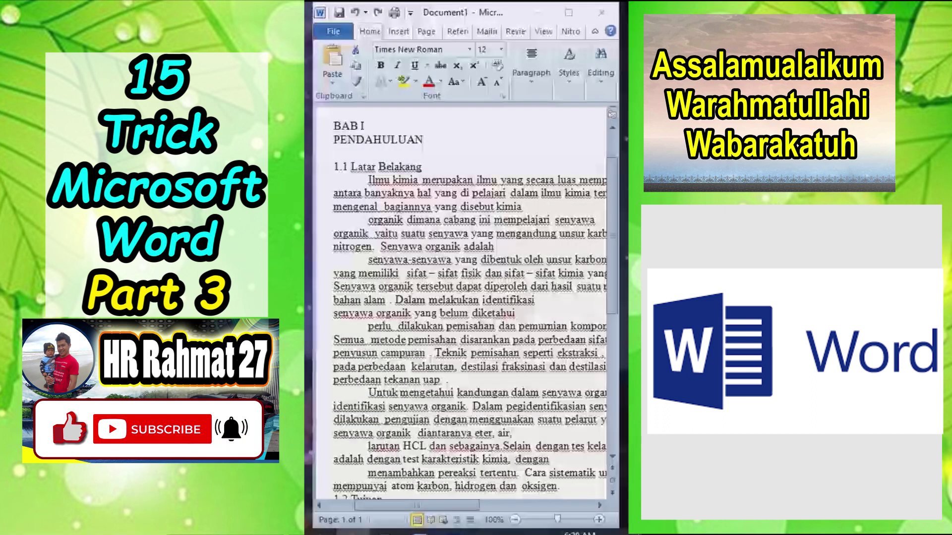
# Apply the solid orange text effect to the title "BAB I PENDAHULUAN" and a red-outlined text effect to the heading "1.1 Latar Belakang".
pyautogui.moveTo(333, 126); pyautogui.dragTo(426, 140)
pyautogui.scroll(1, 425, 140)
pyautogui.scroll(1, 469, 302)
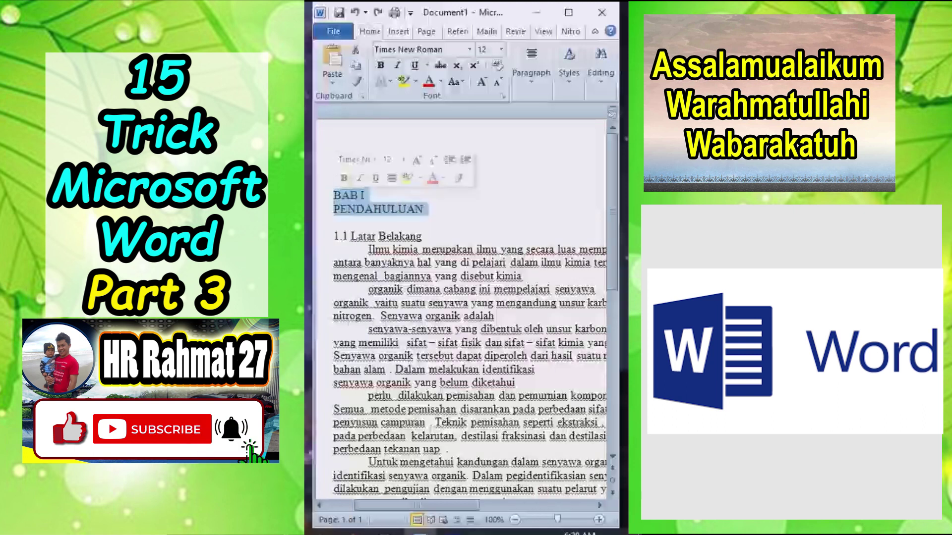
pyautogui.click(383, 82)
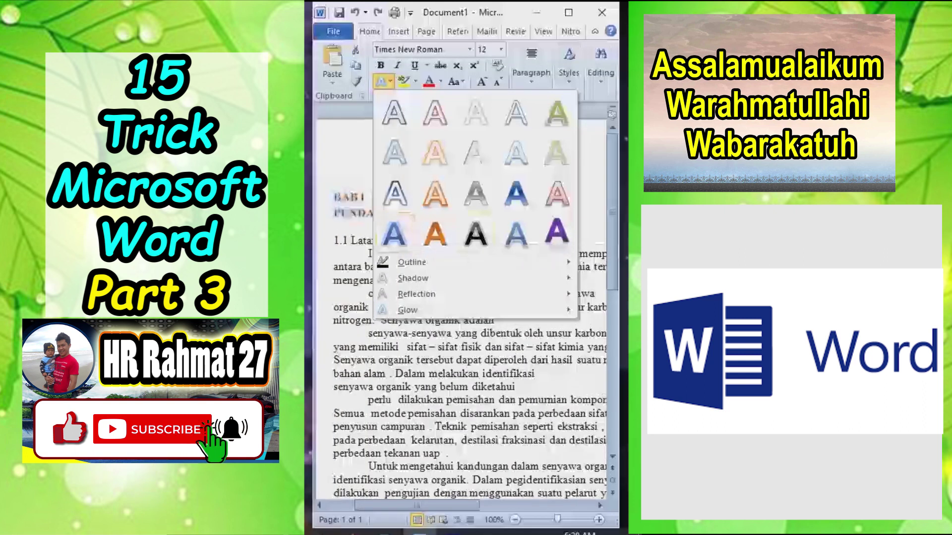
pyautogui.click(435, 233)
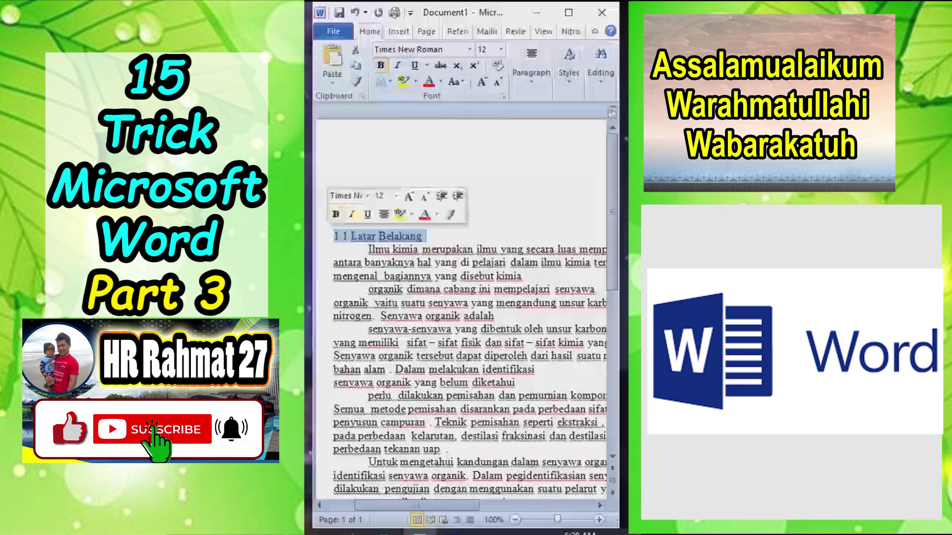
pyautogui.click(384, 81)
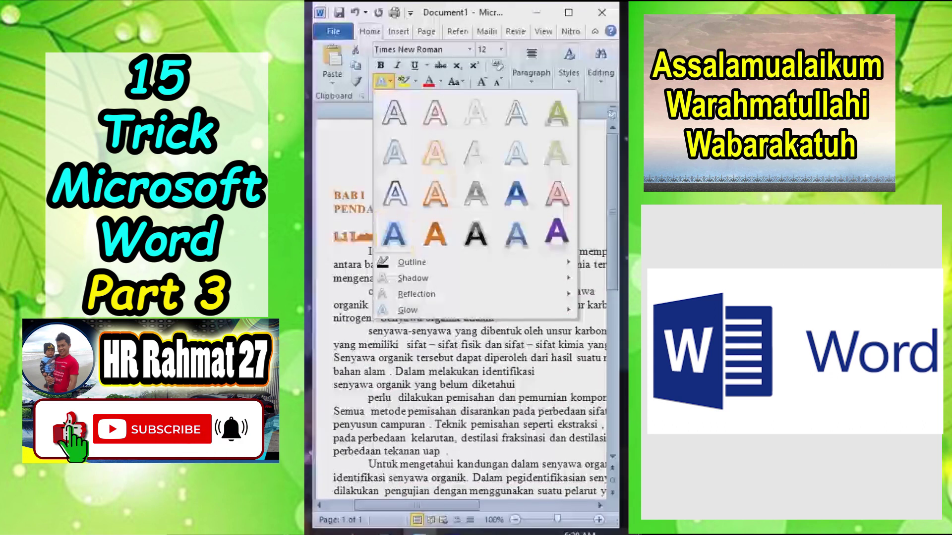
pyautogui.click(435, 113)
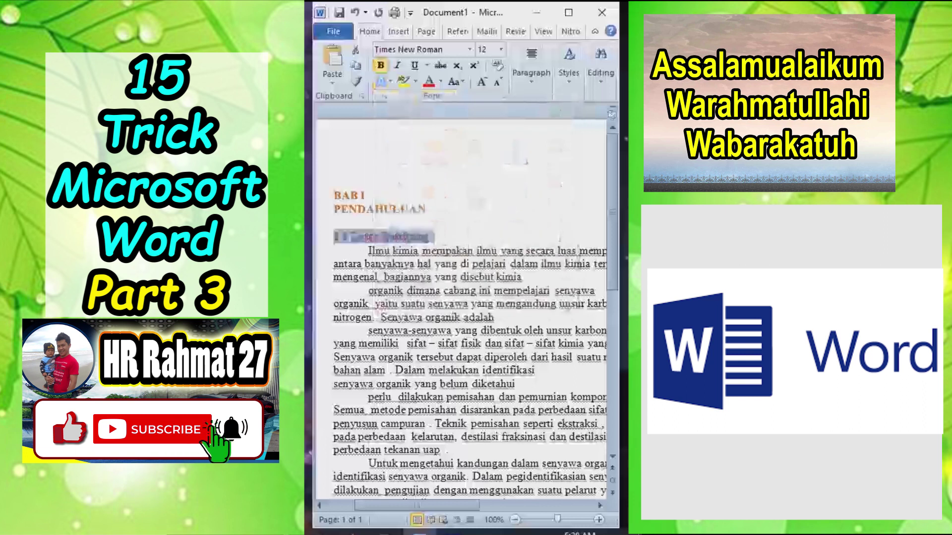
# Color the paragraph starting "Ilmu kimia" red and highlight the paragraph starting "organik dimana" in yellow.
pyautogui.scroll(-1, 482, 304)
pyautogui.moveTo(368, 216); pyautogui.dragTo(526, 243)
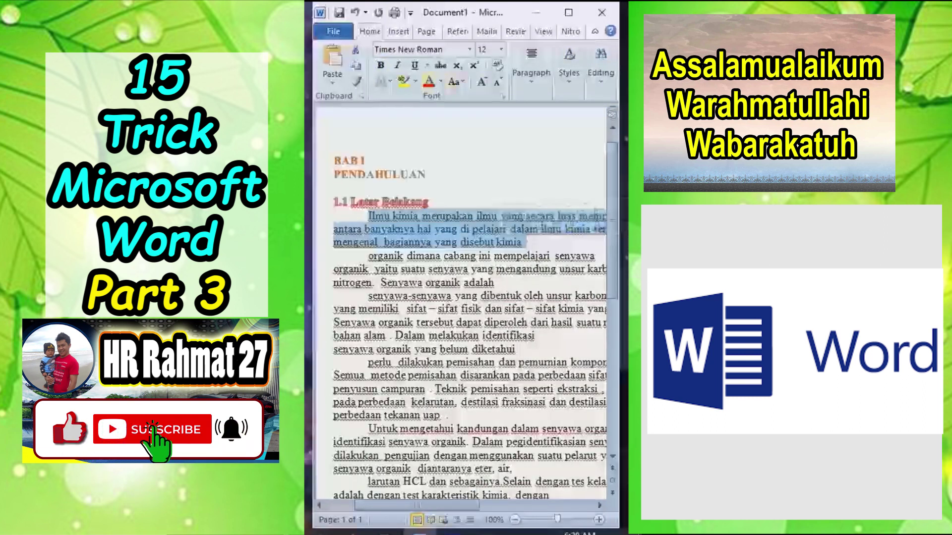
pyautogui.click(440, 82)
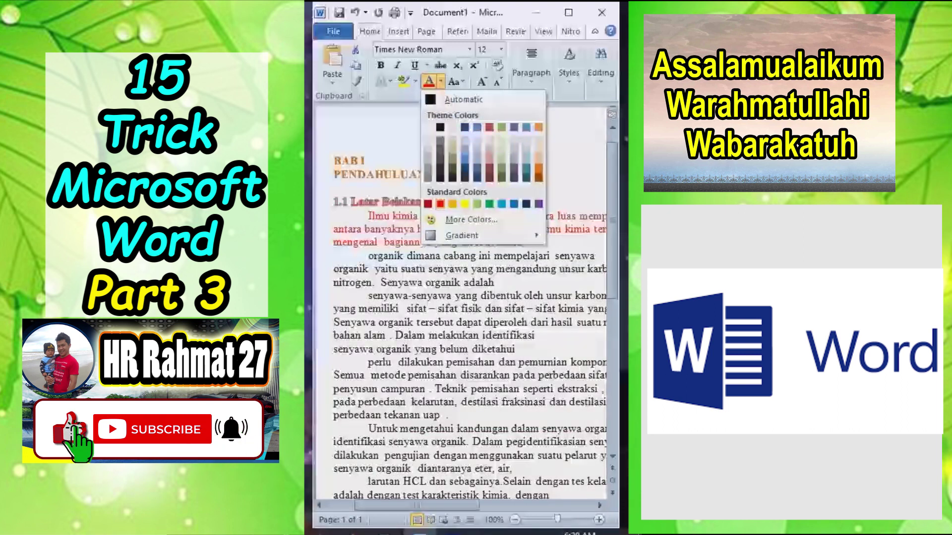
pyautogui.click(440, 203)
pyautogui.moveTo(368, 257); pyautogui.dragTo(499, 283)
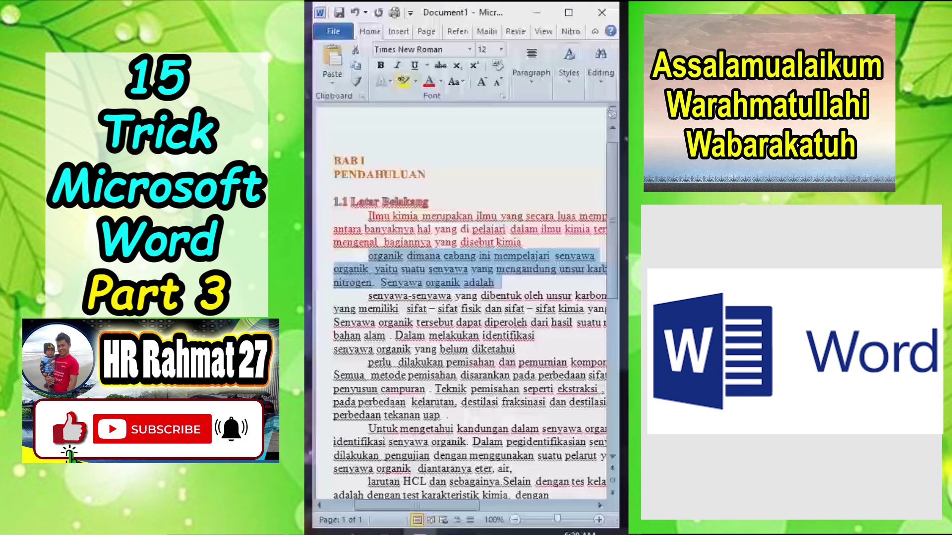
pyautogui.click(403, 81)
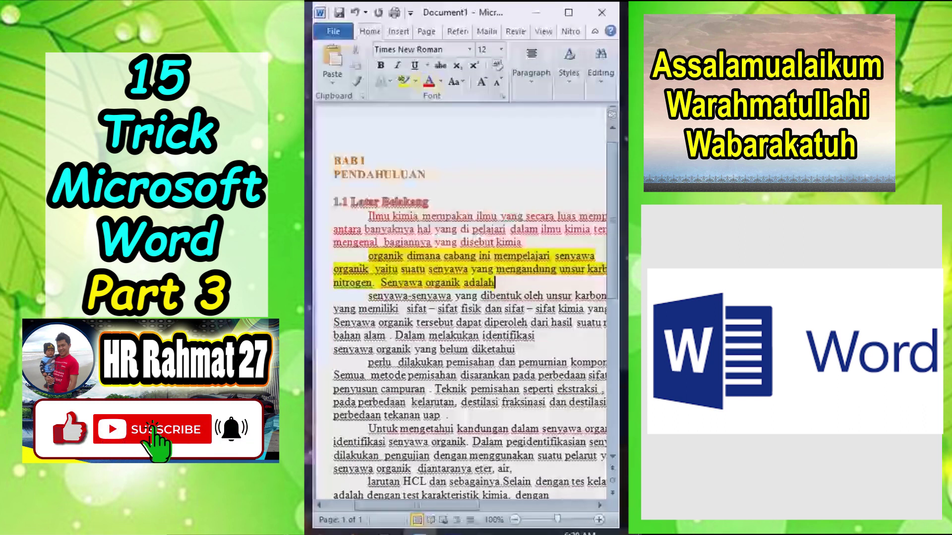
# Change the highlight color to red and highlight the text from "senyawa-senyawa" through "yang belum diketahui".
pyautogui.click(416, 81)
pyautogui.click(429, 124)
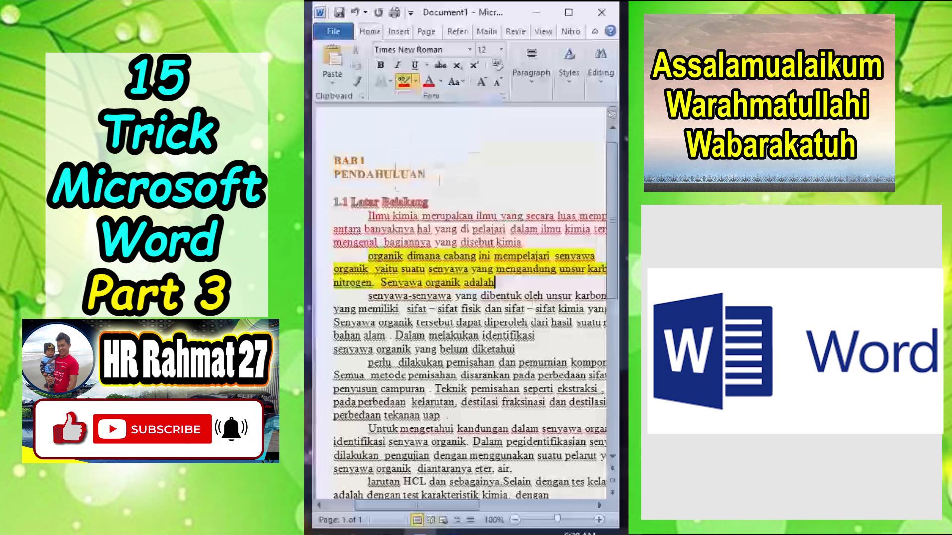
pyautogui.click(415, 81)
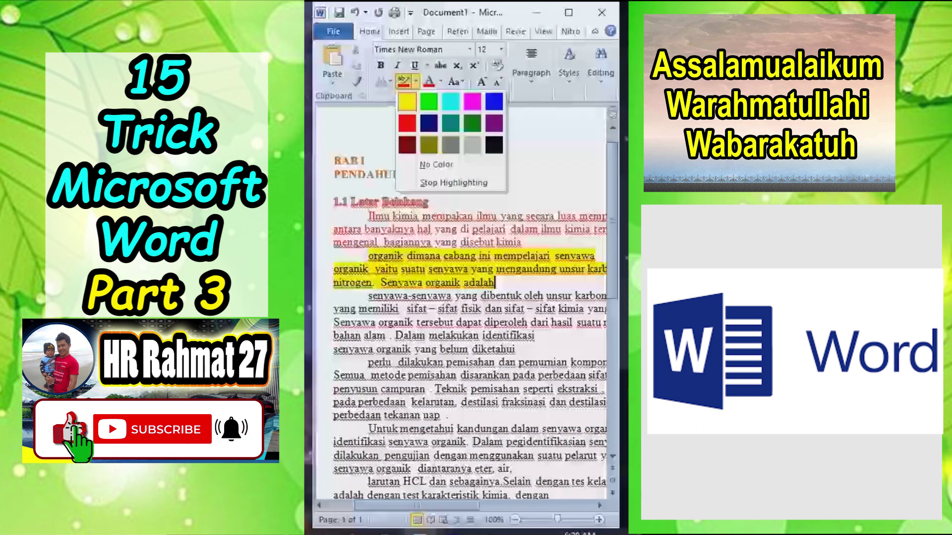
pyautogui.click(407, 123)
pyautogui.moveTo(369, 296)
pyautogui.mouseDown()
pyautogui.moveTo(604, 297)
pyautogui.moveTo(514, 349)
pyautogui.mouseUp()
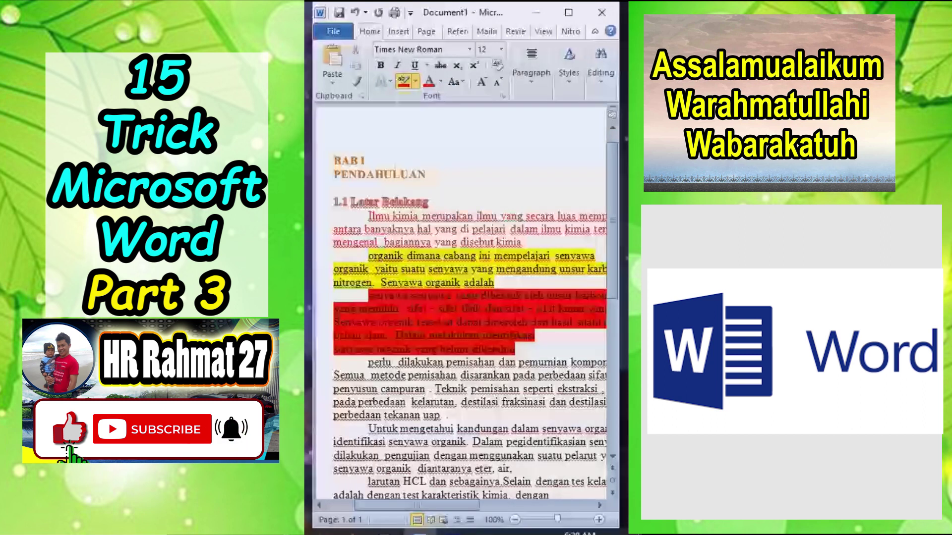
# Change the highlight color to green, highlight the paragraph starting "perlu dilakukan", and drop down to mark the "Untuk mengetahui" paragraph.
pyautogui.click(415, 81)
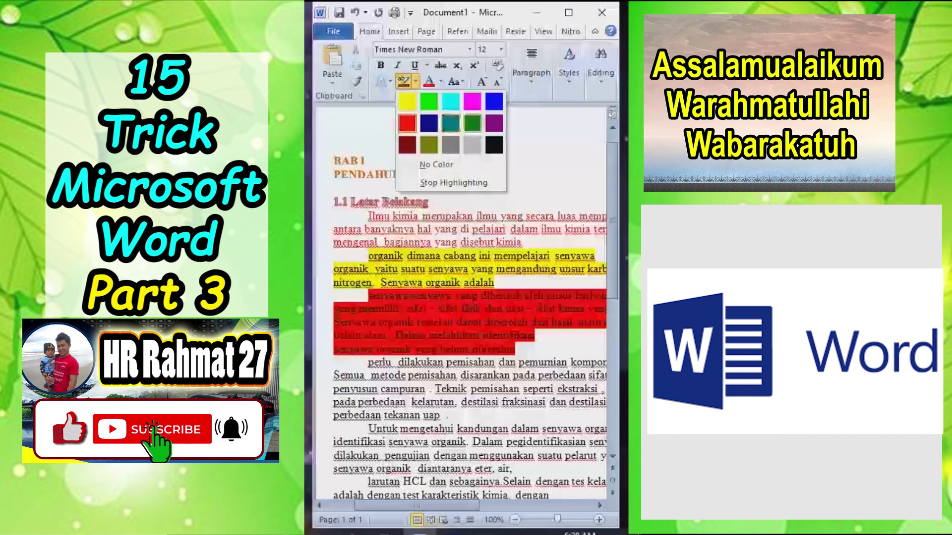
pyautogui.click(472, 123)
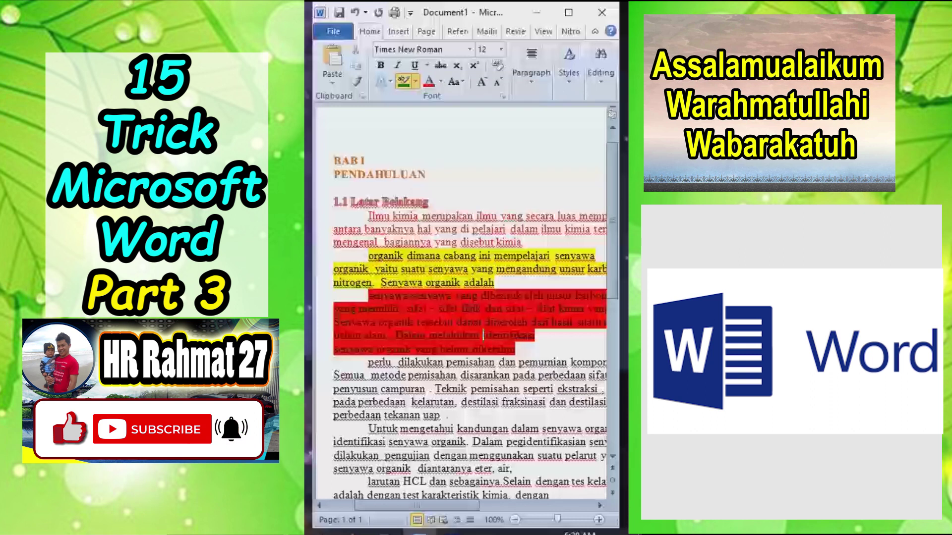
pyautogui.moveTo(367, 362)
pyautogui.mouseDown()
pyautogui.moveTo(496, 389)
pyautogui.moveTo(453, 415)
pyautogui.mouseUp()
pyautogui.press('Escape')
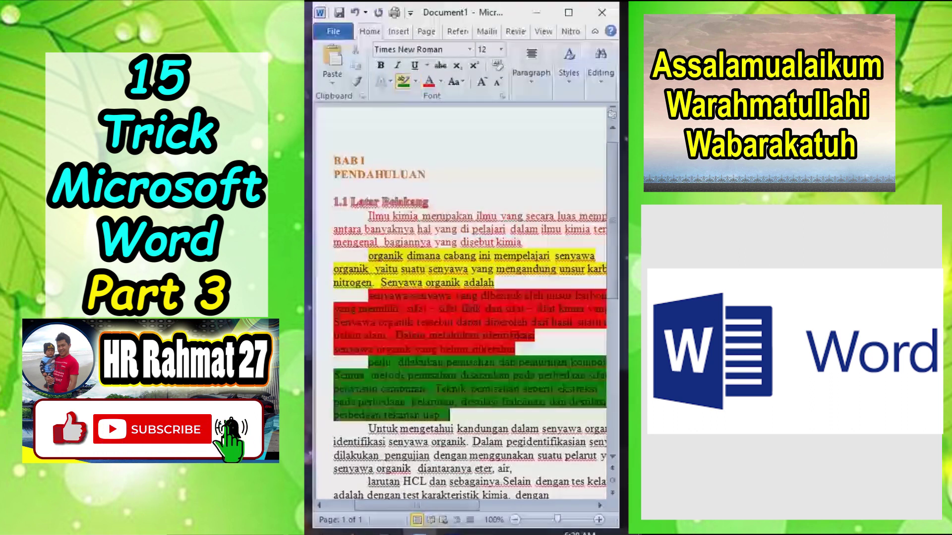
pyautogui.moveTo(368, 430); pyautogui.dragTo(517, 469)
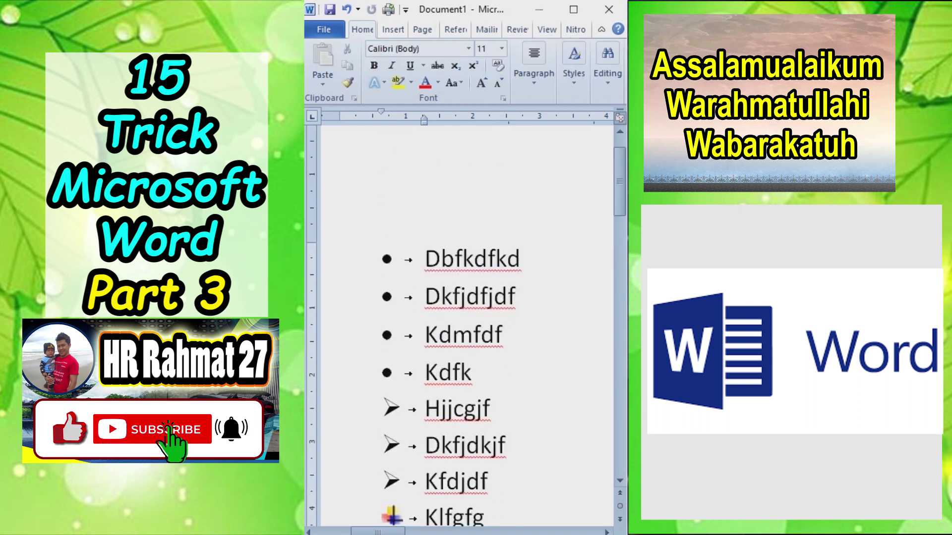
# Save the bulleted-list document in the Documents folder as a Word document named Dbfkdfkd.
pyautogui.press('F12')
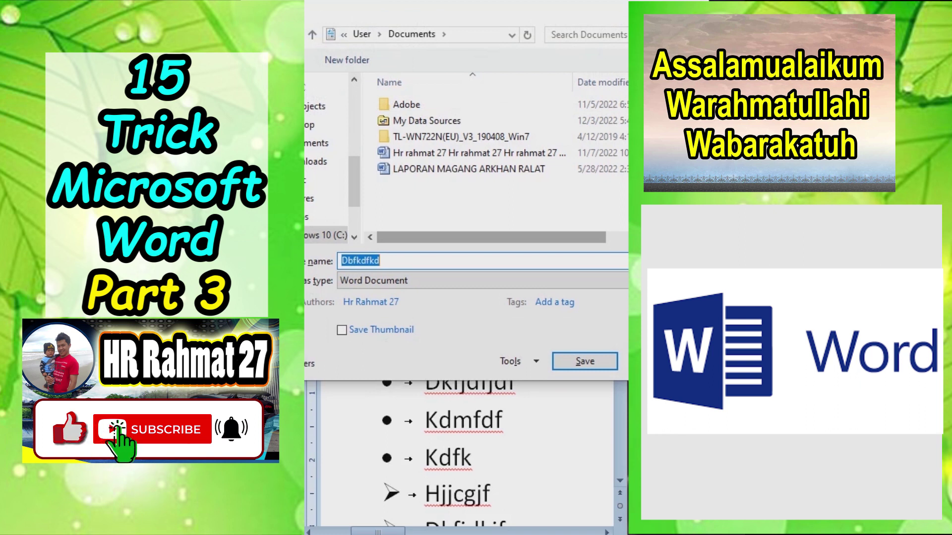
pyautogui.press('Return')
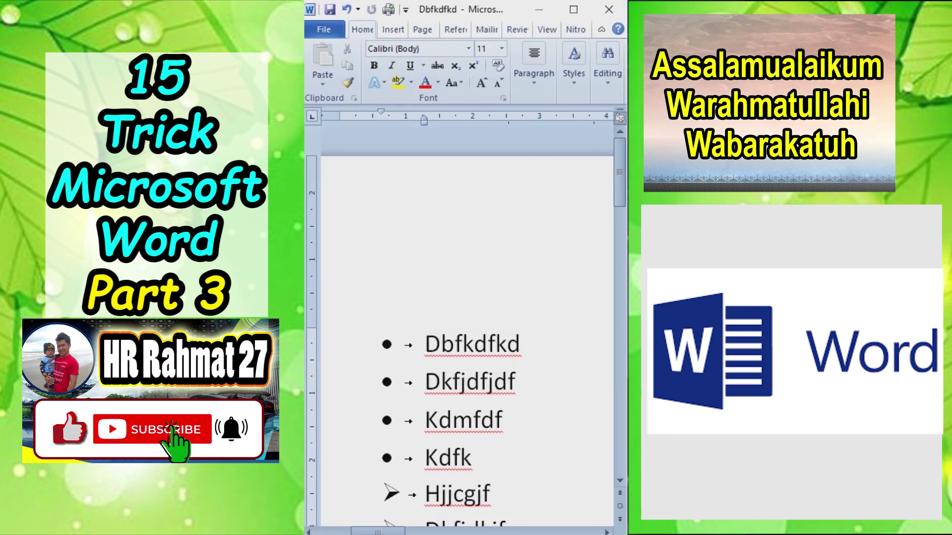
# Create a new blank document, move and heighten its window, and enter the text "dfwasewrgtrg".
pyautogui.hotkey('ctrl', 'n')
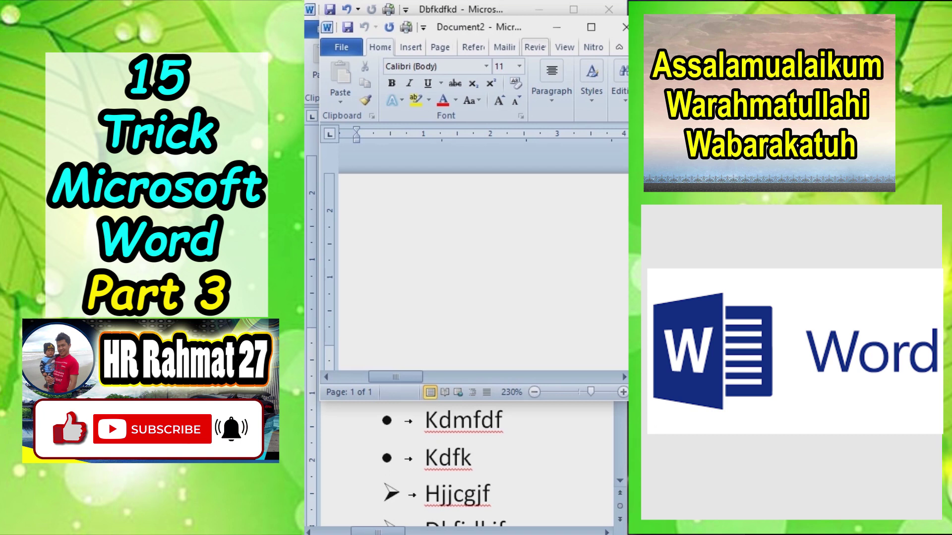
pyautogui.moveTo(476, 27); pyautogui.dragTo(459, 17)
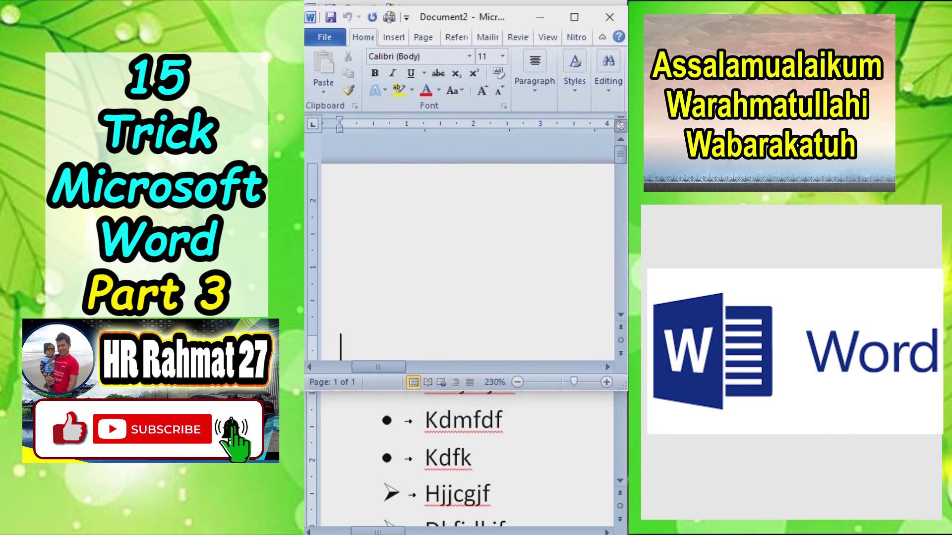
pyautogui.moveTo(466, 391); pyautogui.dragTo(466, 455)
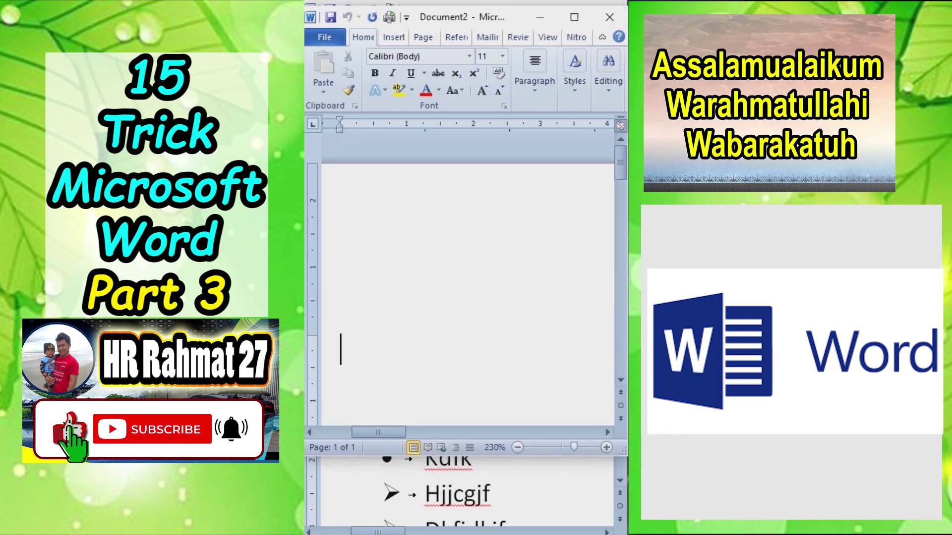
pyautogui.write('dfwasewrgtrg')
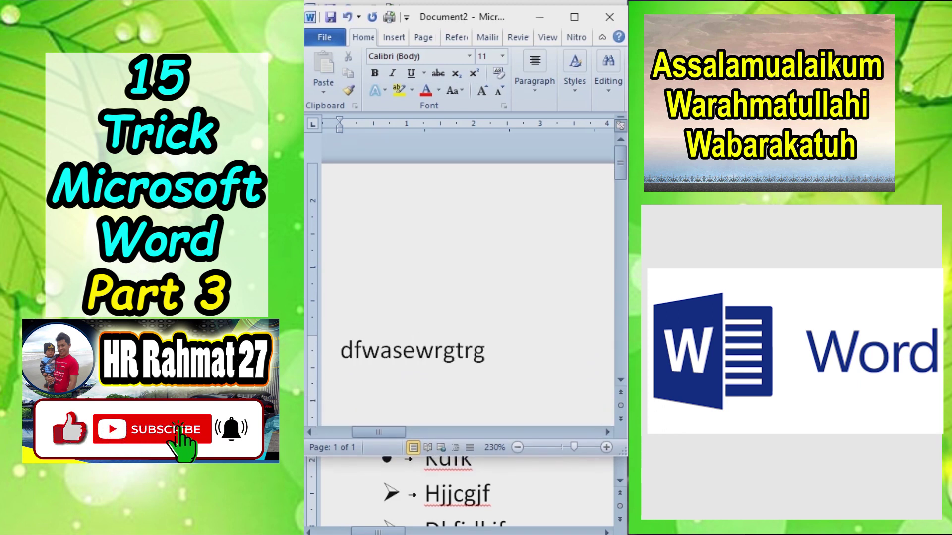
# Append "gtyhty" to the text in the new document and open the Save As dialog.
pyautogui.write('gtyhty')
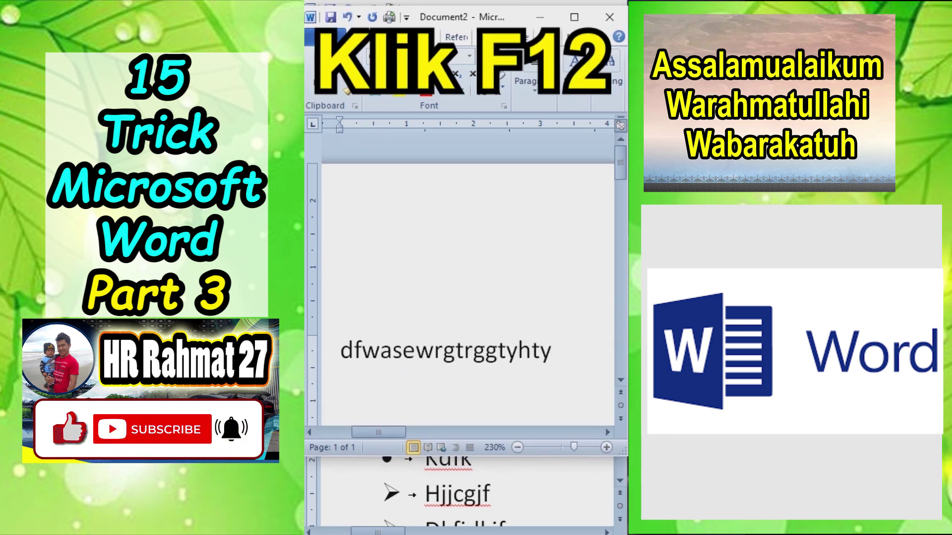
pyautogui.press('F12')
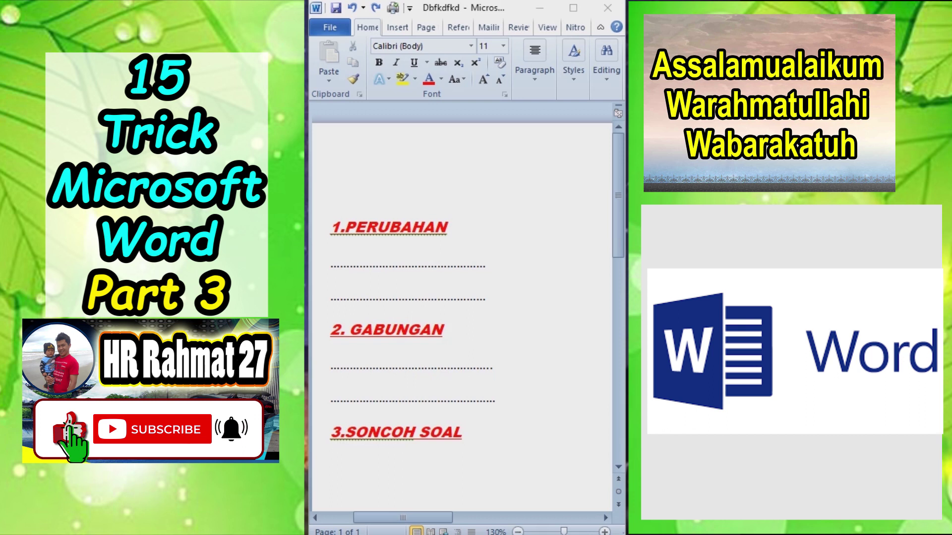
# Show the Office clipboard beside the Dbfkdfkd document and copy the "1.PERUBAHAN" heading to it.
pyautogui.click(448, 297)
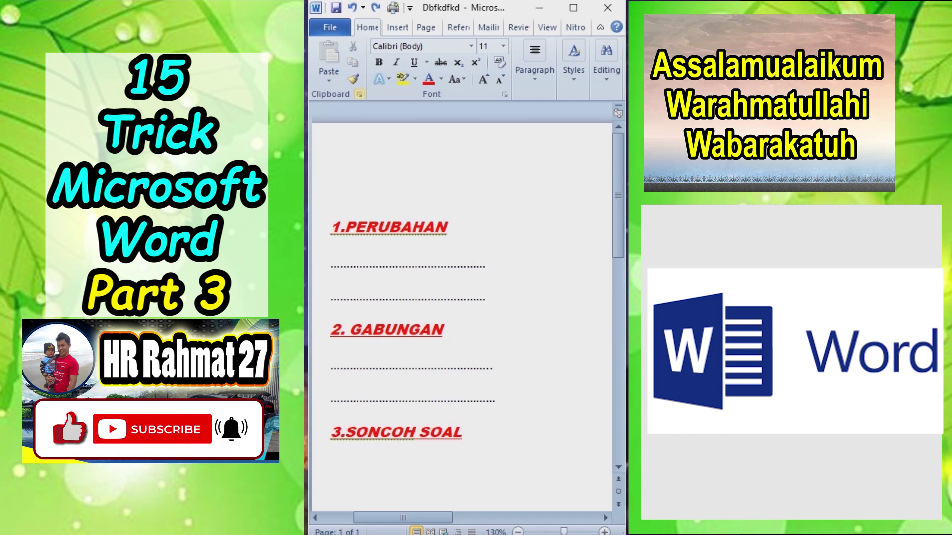
pyautogui.click(359, 94)
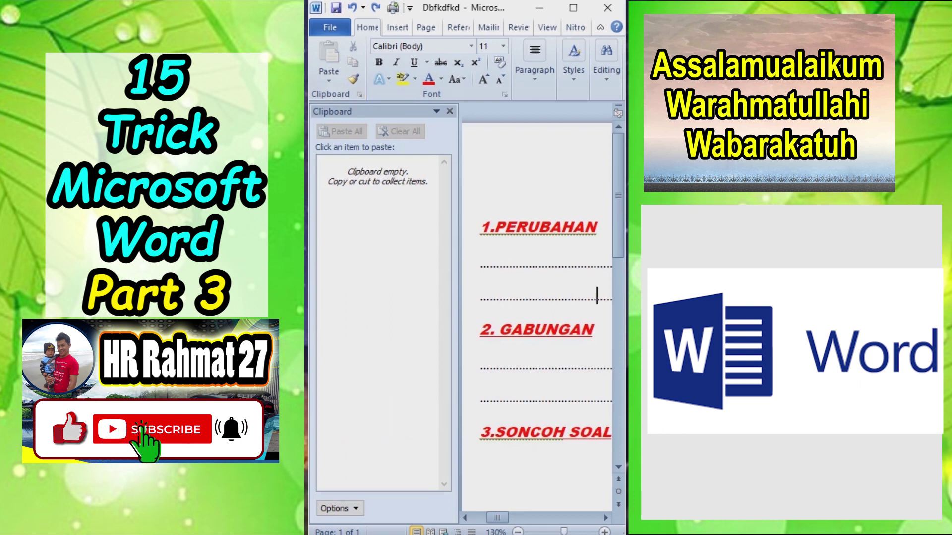
pyautogui.tripleClick(538, 227)
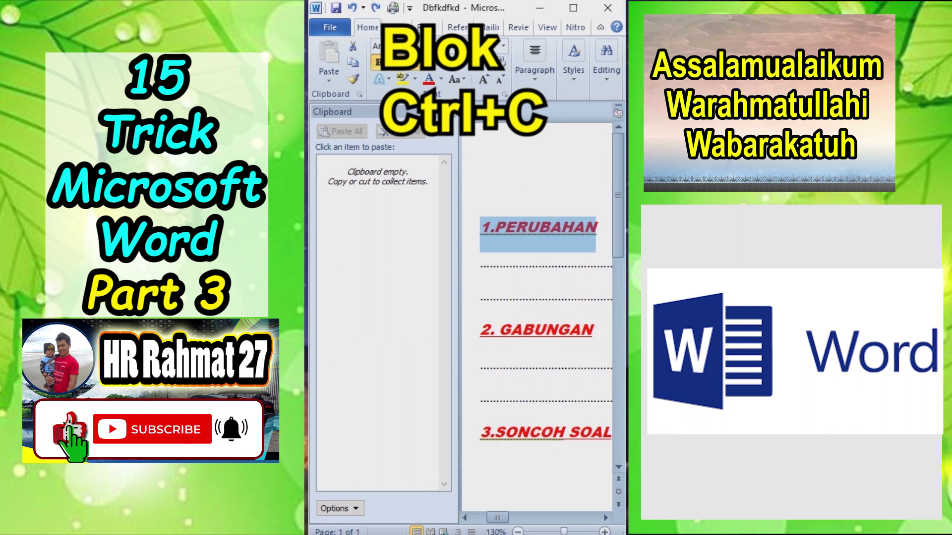
pyautogui.hotkey('ctrl', 'c')
# Remove the space after "2." in the GABUNGAN heading and copy that heading to the clipboard.
pyautogui.click(525, 330)
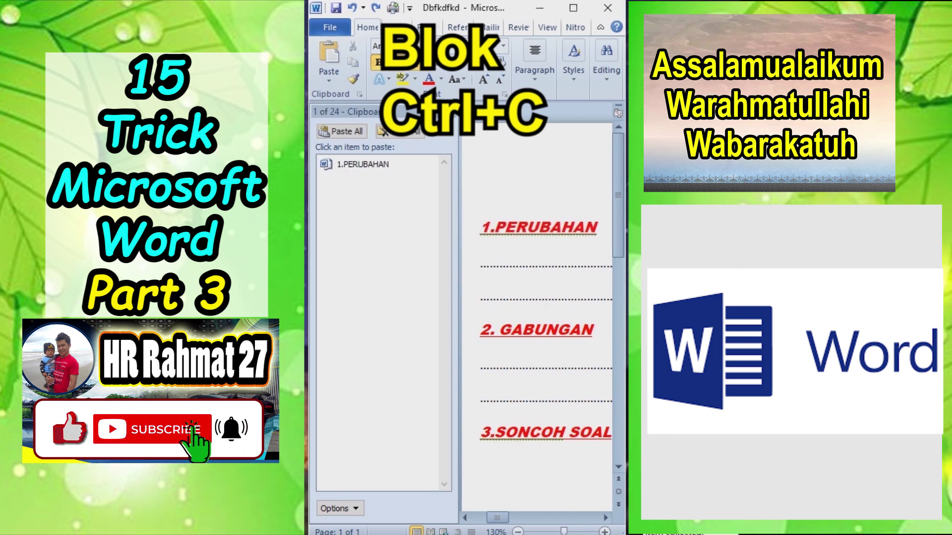
pyautogui.click(501, 330)
pyautogui.press('BackSpace')
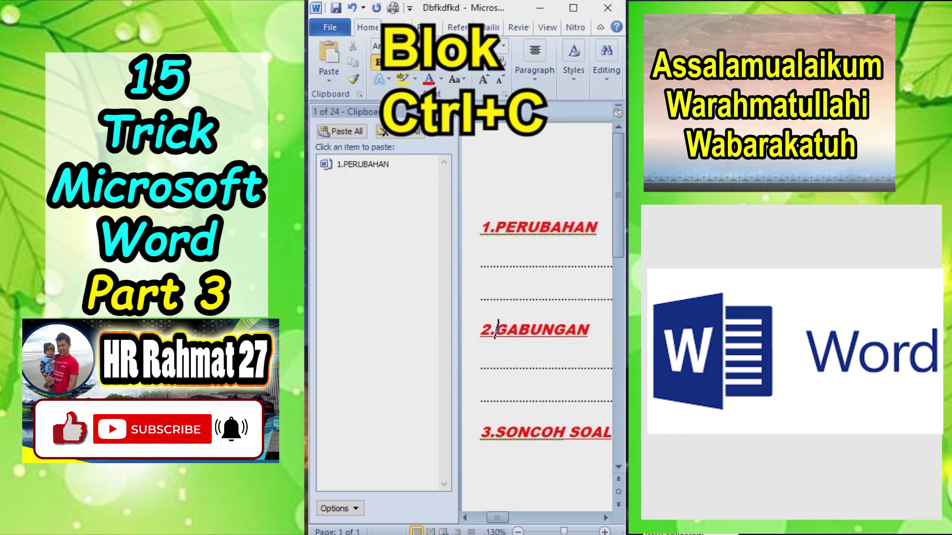
pyautogui.tripleClick(497, 330)
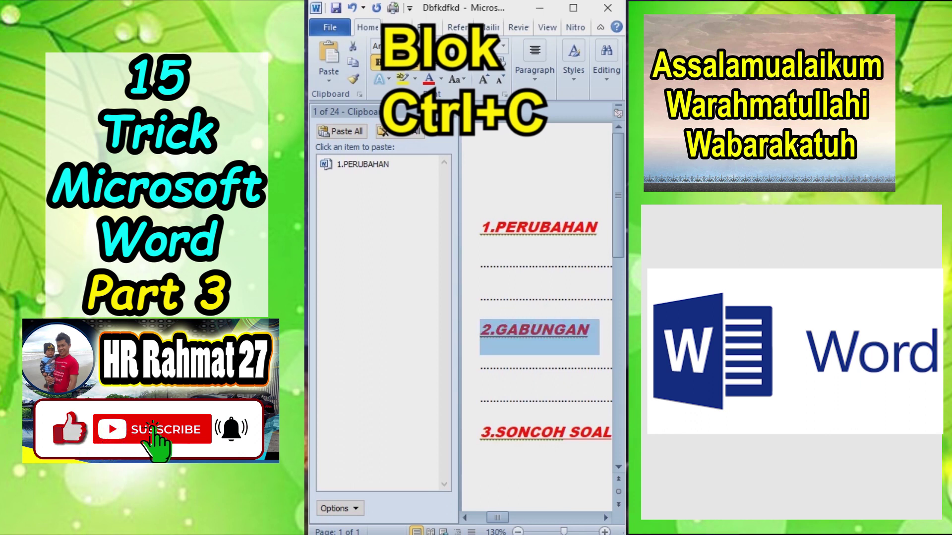
pyautogui.hotkey('ctrl', 'c')
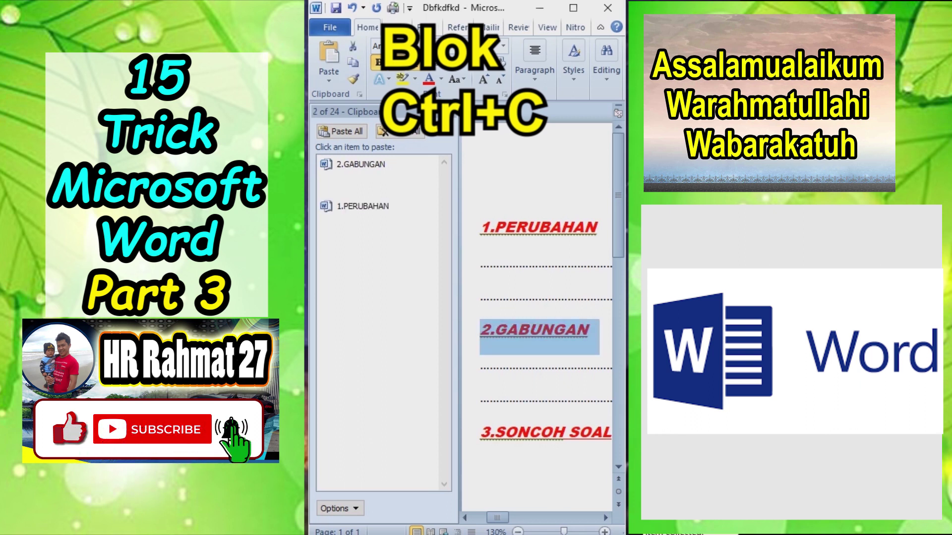
# Copy the "3.SONCOH SOAL" heading to the clipboard and clear the selection.
pyautogui.scroll(-2, 535, 317)
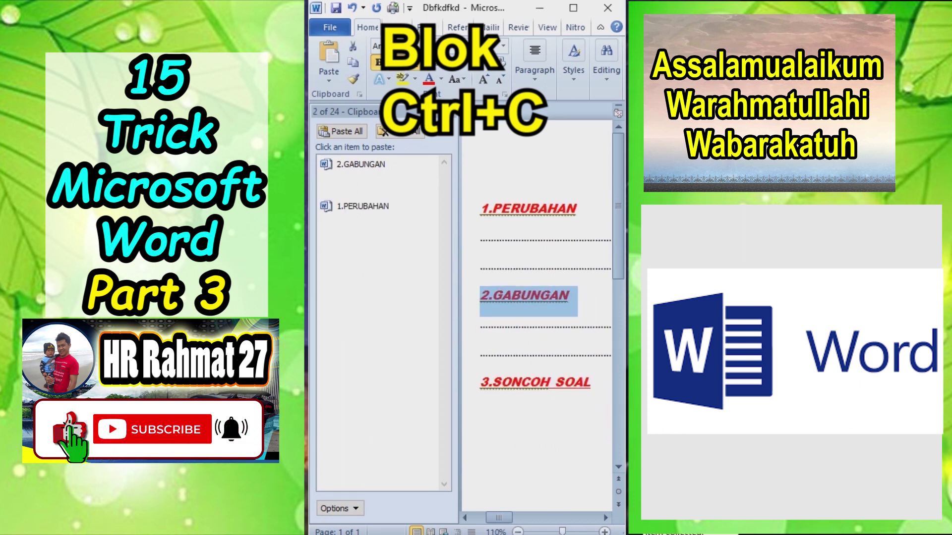
pyautogui.moveTo(488, 382); pyautogui.dragTo(599, 389)
pyautogui.moveTo(481, 382); pyautogui.dragTo(598, 386)
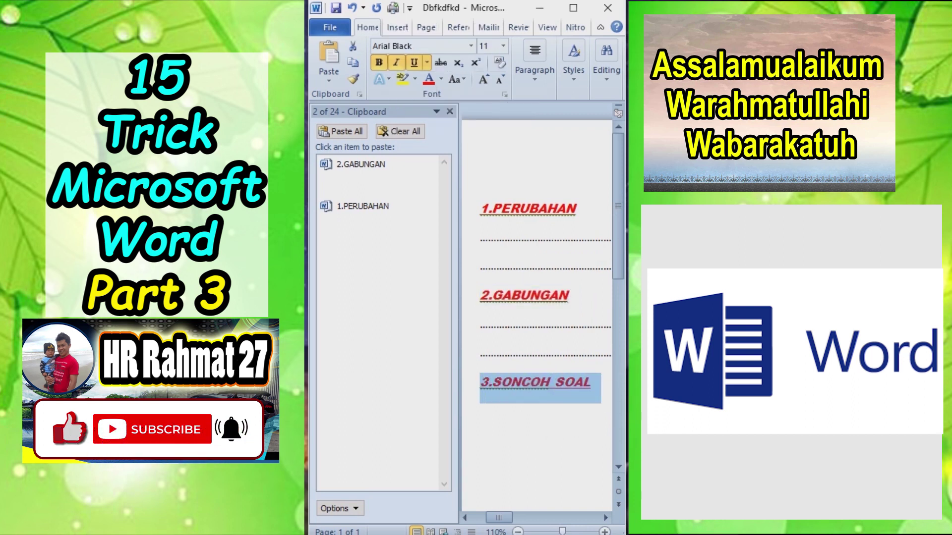
pyautogui.hotkey('ctrl', 'c')
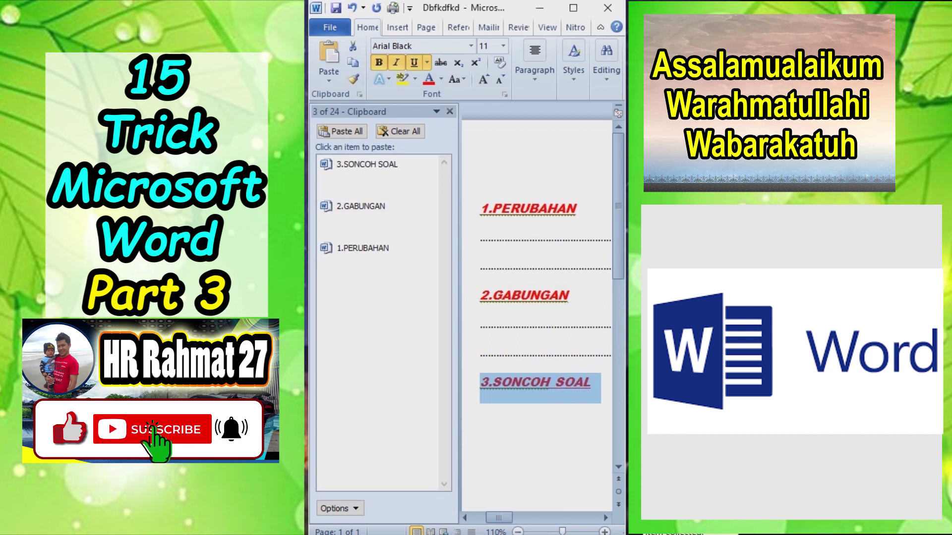
pyautogui.click(503, 209)
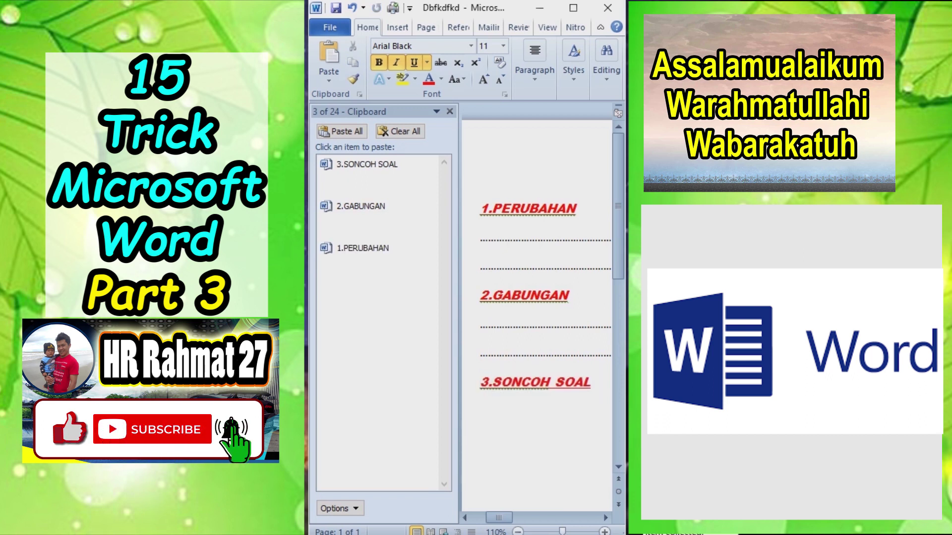
# Create a new blank document, paste all collected clipboard items, and break the line before "2.GABUNGAN".
pyautogui.hotkey('ctrl', 'n')
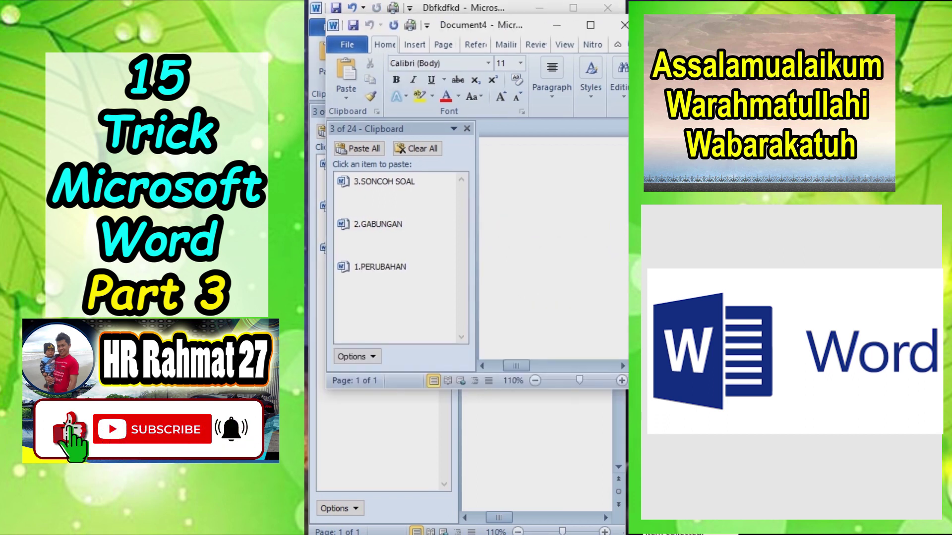
pyautogui.click(358, 149)
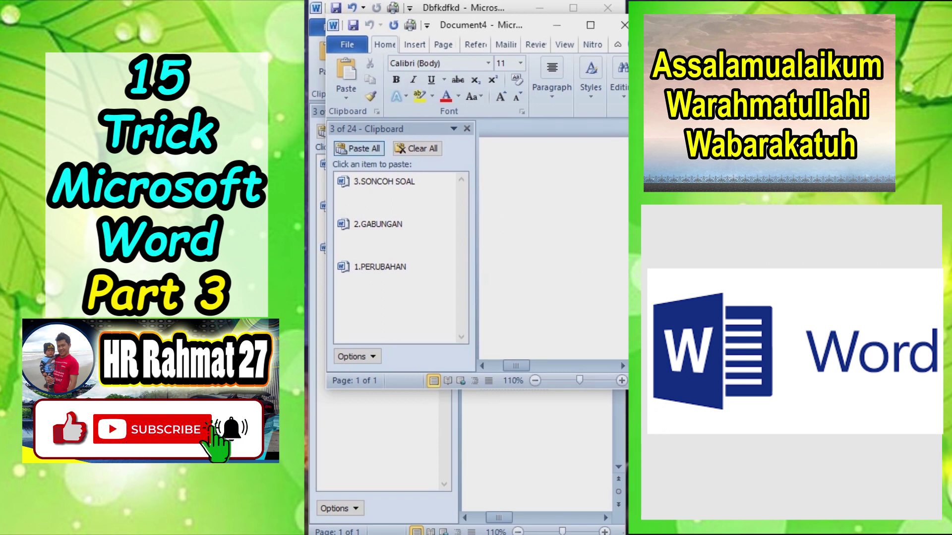
pyautogui.keyDown('ctrl'); pyautogui.scroll(-4, 553, 248); pyautogui.keyUp('ctrl')
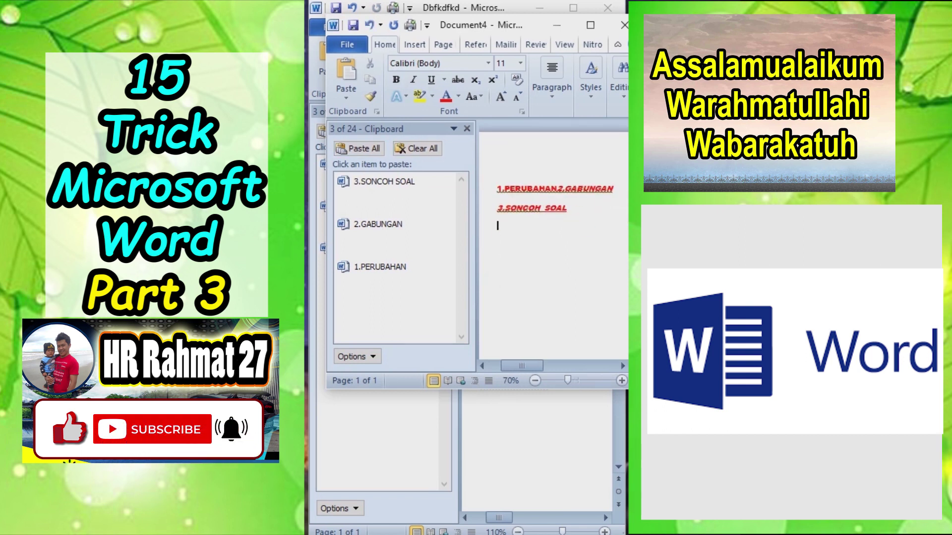
pyautogui.doubleClick(557, 188)
pyautogui.click(557, 189)
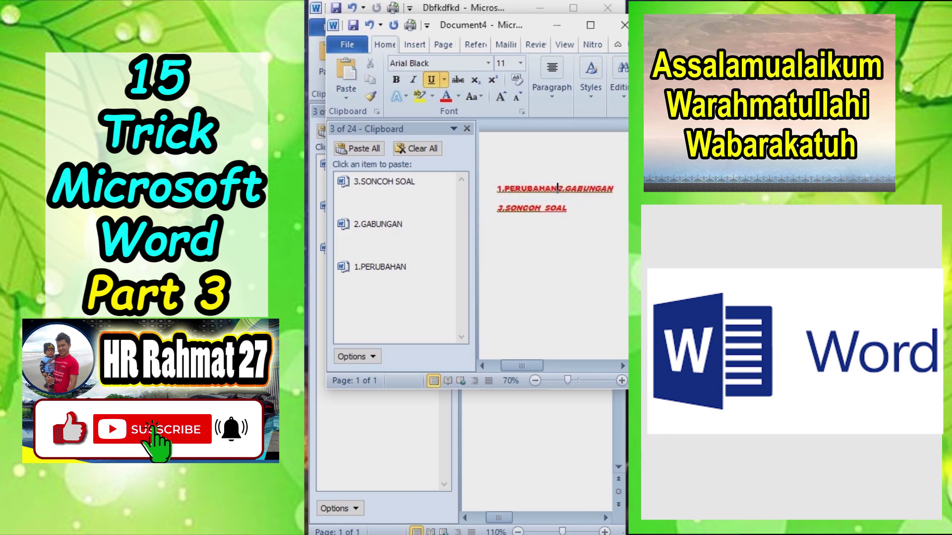
pyautogui.press('Return')
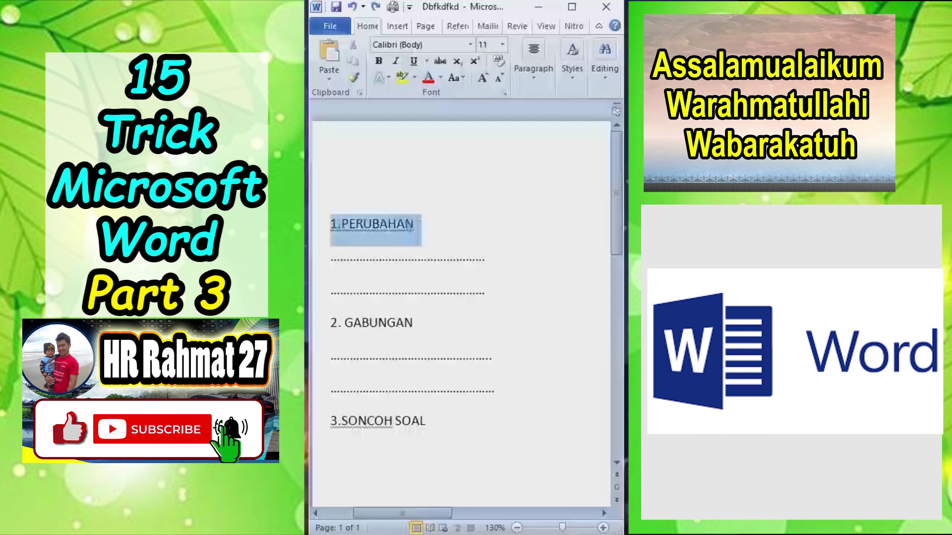
# Format the "1.PERUBAHAN" heading as bold, italic, underlined red text in Arial Black.
pyautogui.click(378, 60)
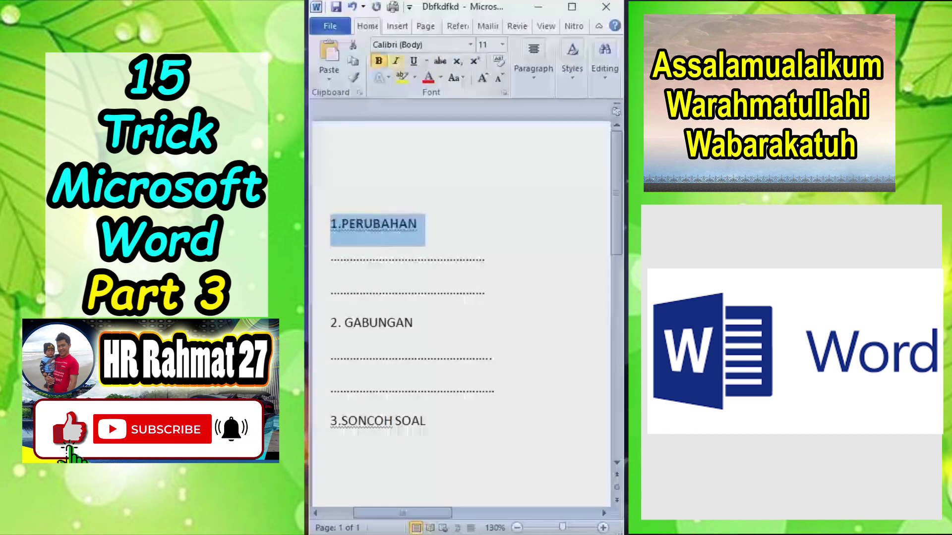
pyautogui.click(471, 45)
pyautogui.click(420, 129)
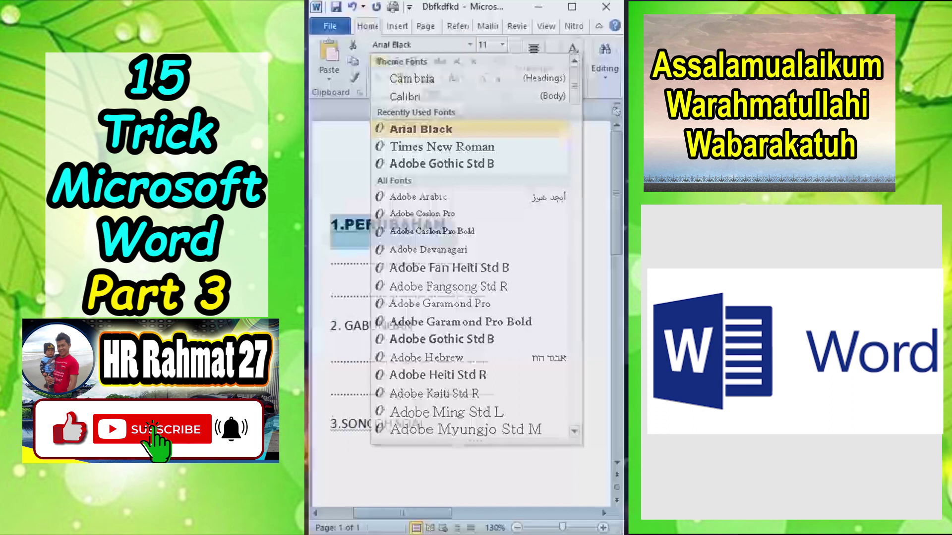
pyautogui.click(428, 78)
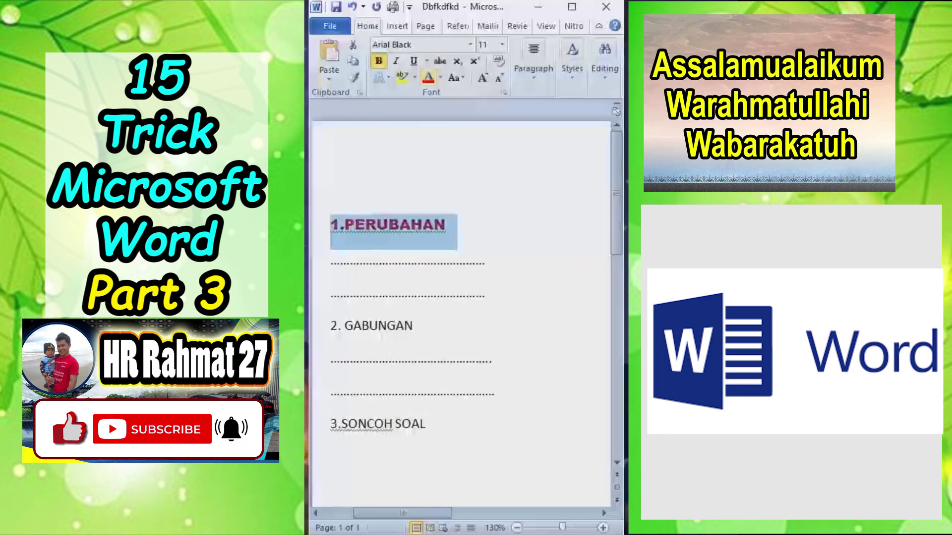
pyautogui.click(396, 61)
pyautogui.click(414, 61)
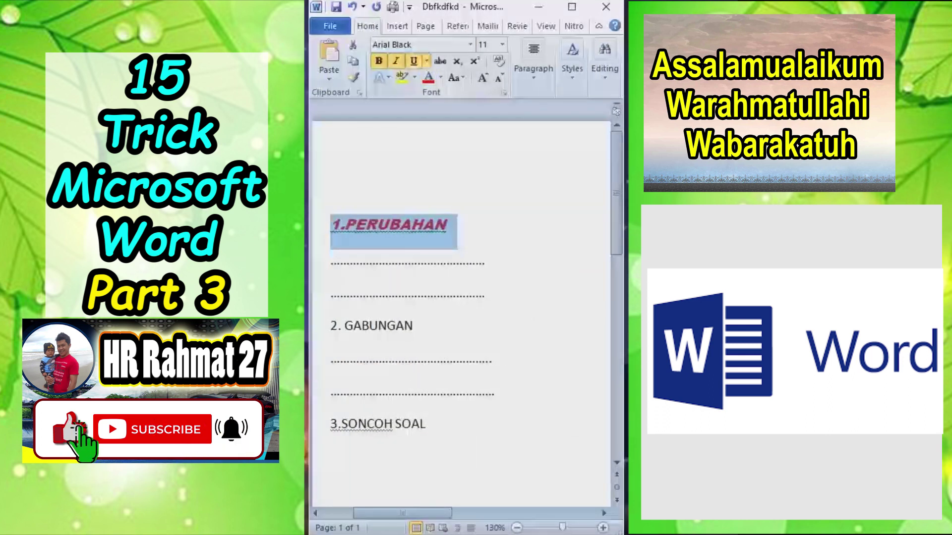
pyautogui.moveTo(460, 228); pyautogui.dragTo(331, 228)
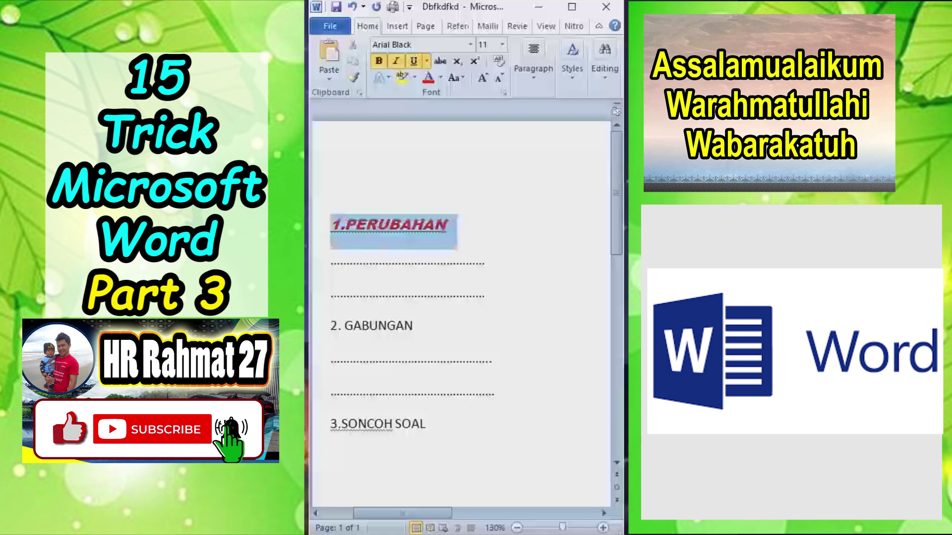
# Create a new style named 1 from the formatted "1.PERUBAHAN" heading through Apply Styles.
pyautogui.click(573, 69)
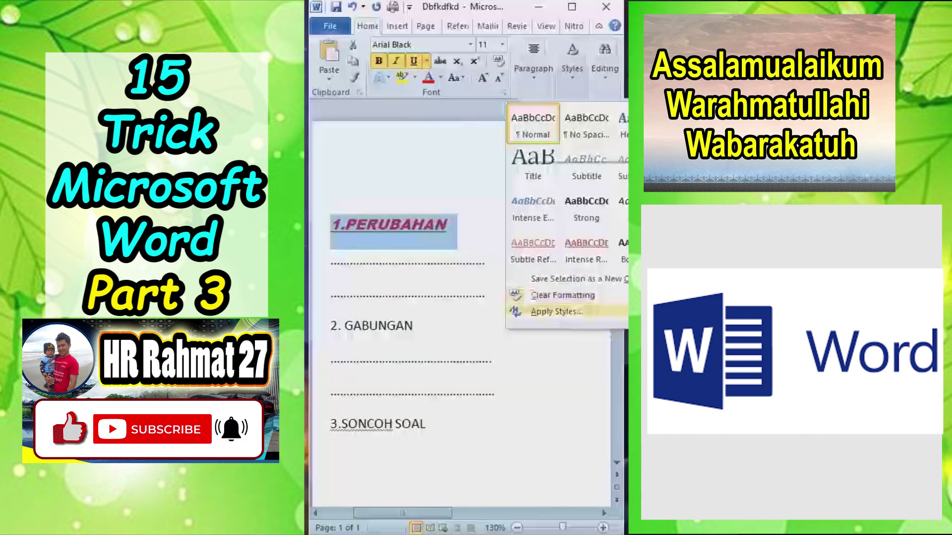
pyautogui.click(556, 312)
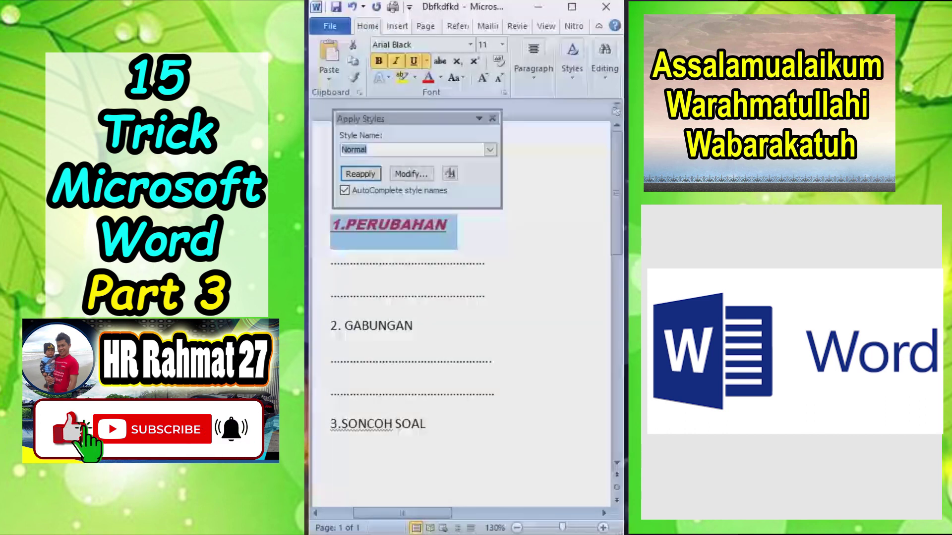
pyautogui.write('1')
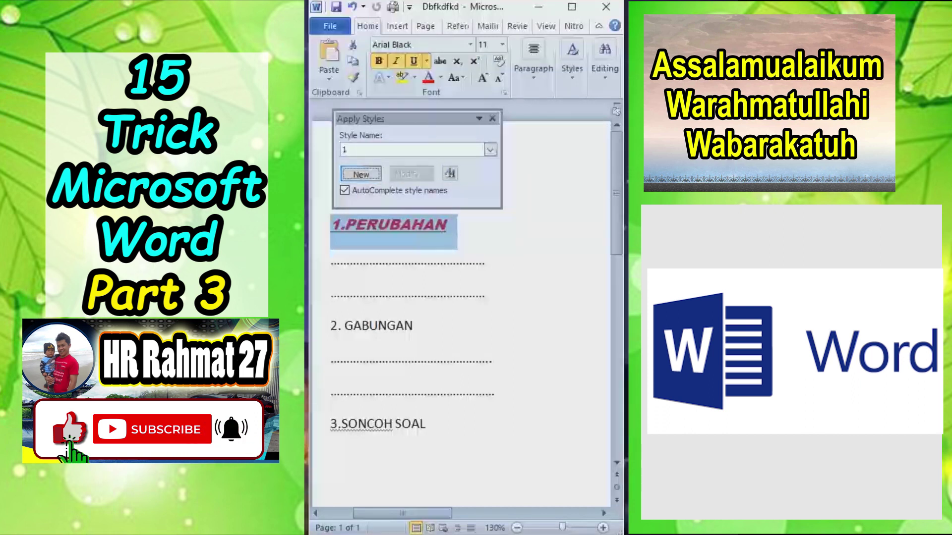
pyautogui.press('Return')
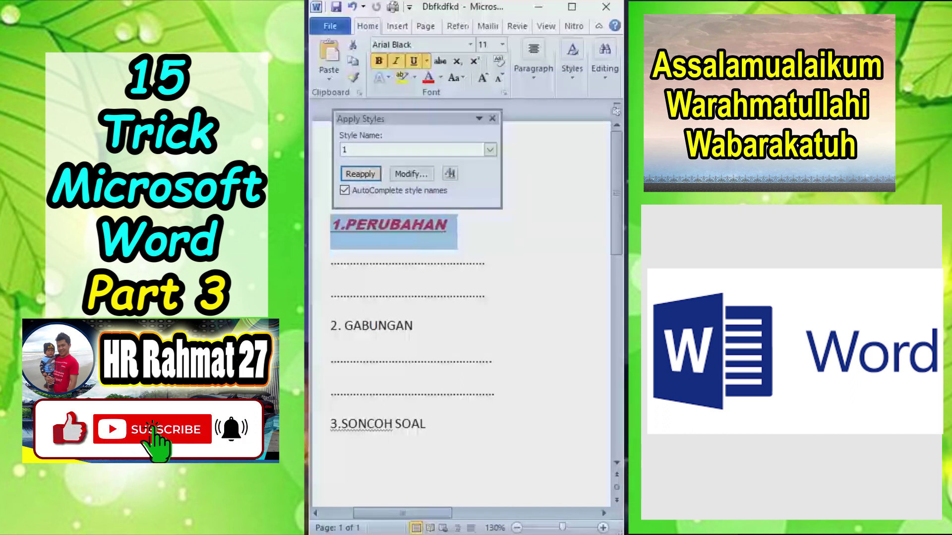
pyautogui.click(492, 119)
pyautogui.click(438, 294)
# Apply the style named 1 to the "2. GABUNGAN" and "3.SONCOH SOAL" headings.
pyautogui.moveTo(489, 360); pyautogui.dragTo(331, 326)
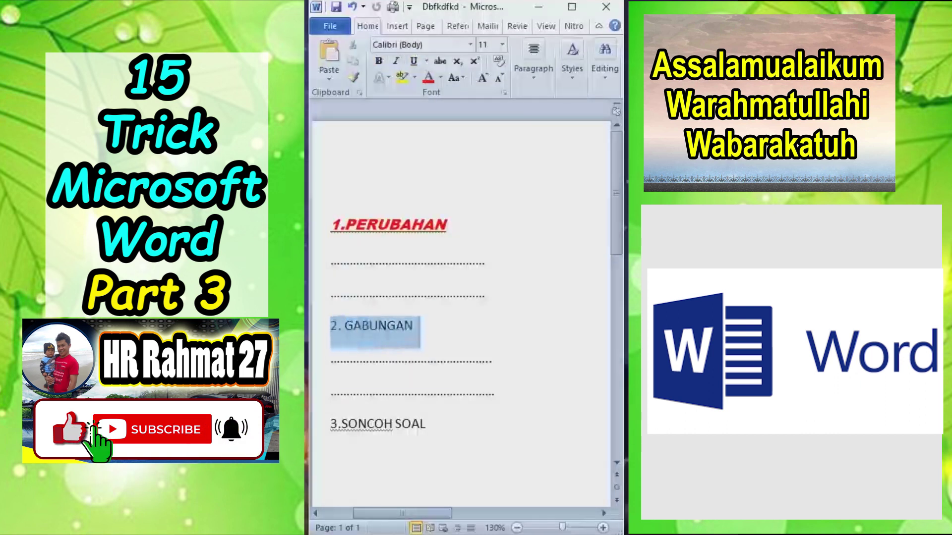
pyautogui.click(572, 61)
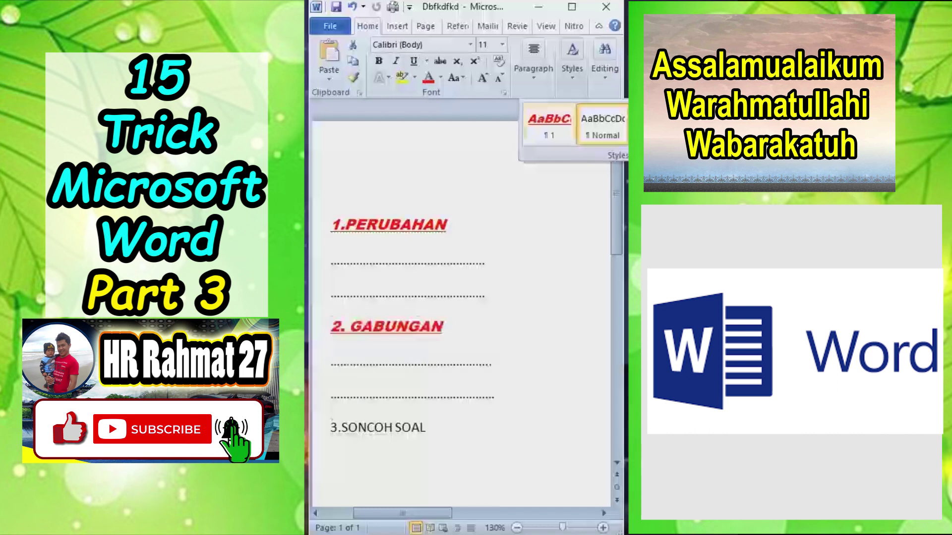
pyautogui.click(549, 124)
pyautogui.moveTo(430, 429); pyautogui.dragTo(332, 429)
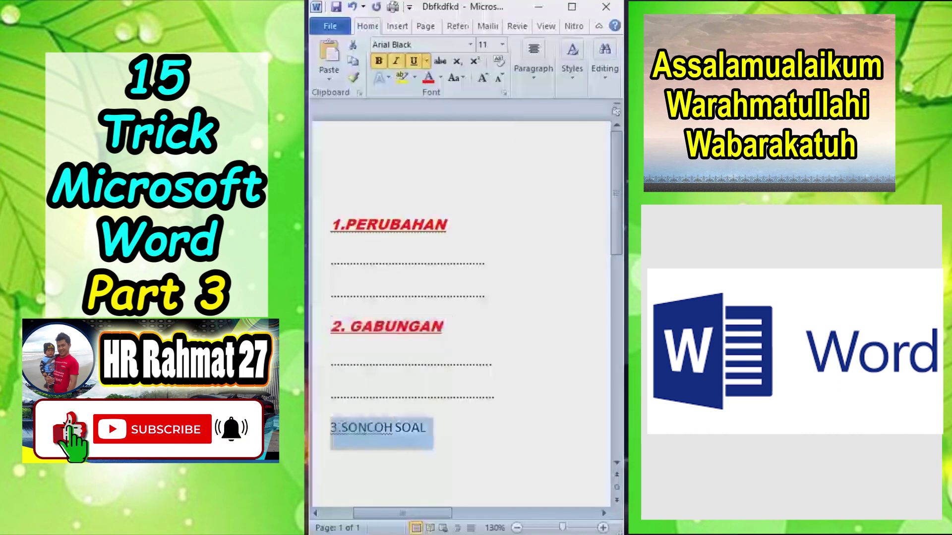
pyautogui.click(572, 62)
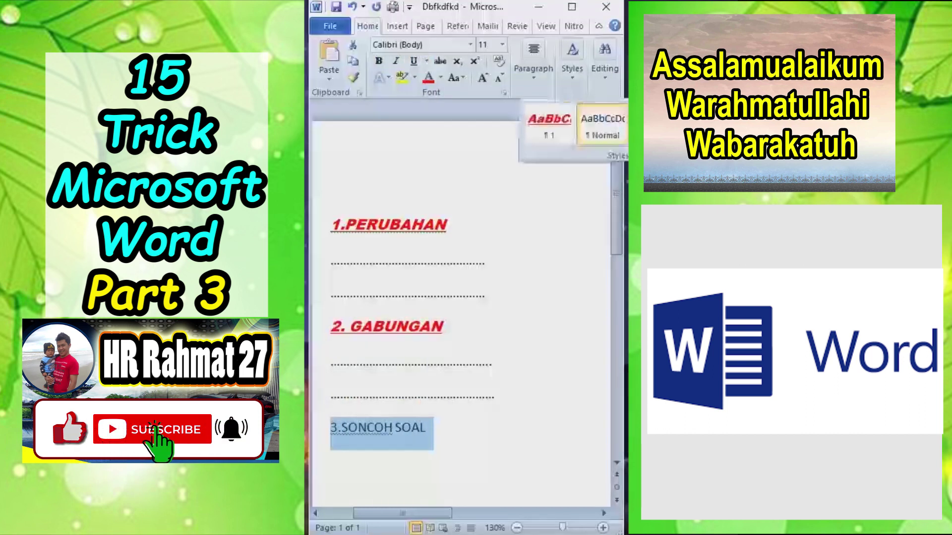
pyautogui.click(549, 124)
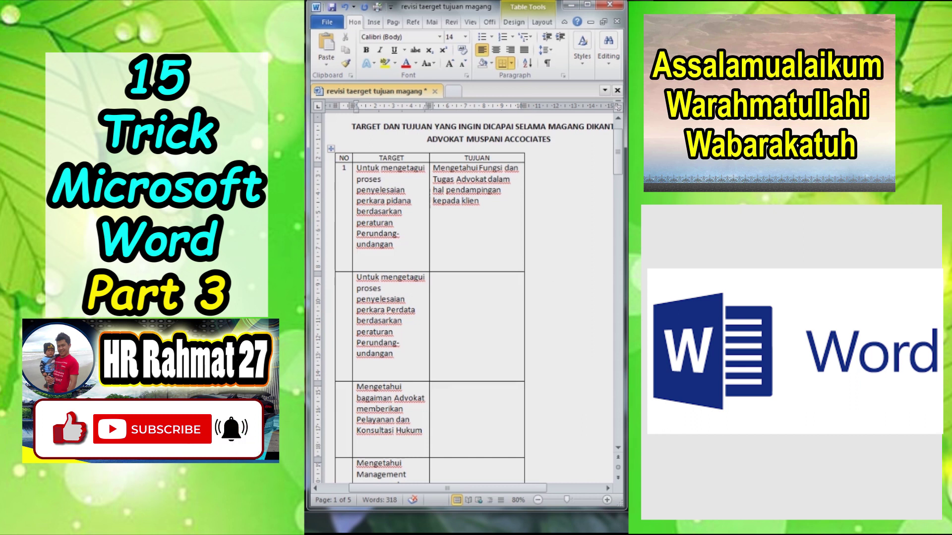
# Insert two blank rows below row 1 of the TARGET and TUJUAN table and deselect them.
pyautogui.click(541, 22)
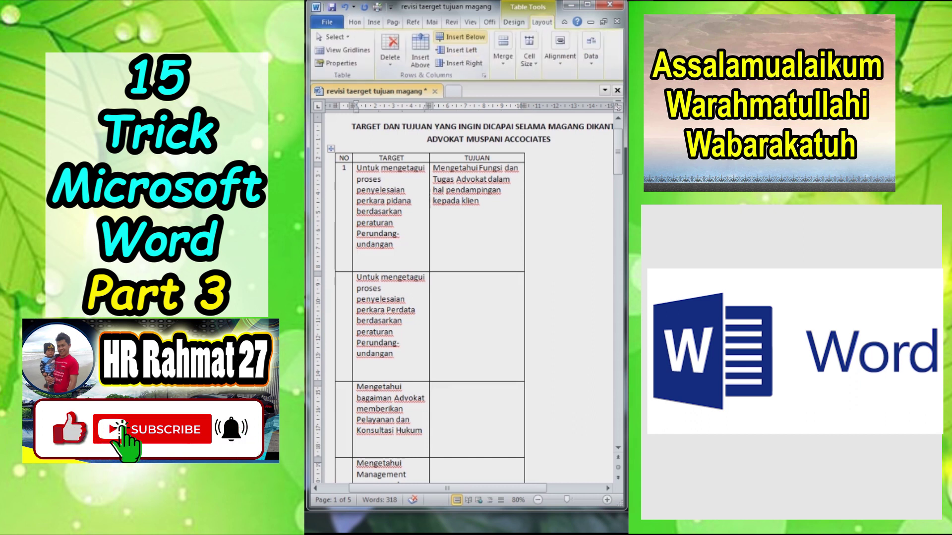
pyautogui.click(460, 38)
pyautogui.click(460, 37)
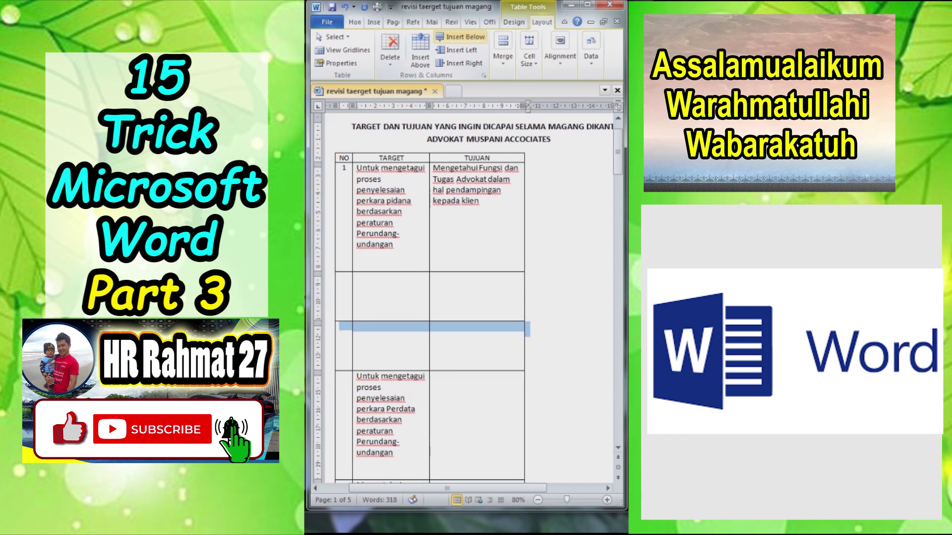
pyautogui.click(479, 201)
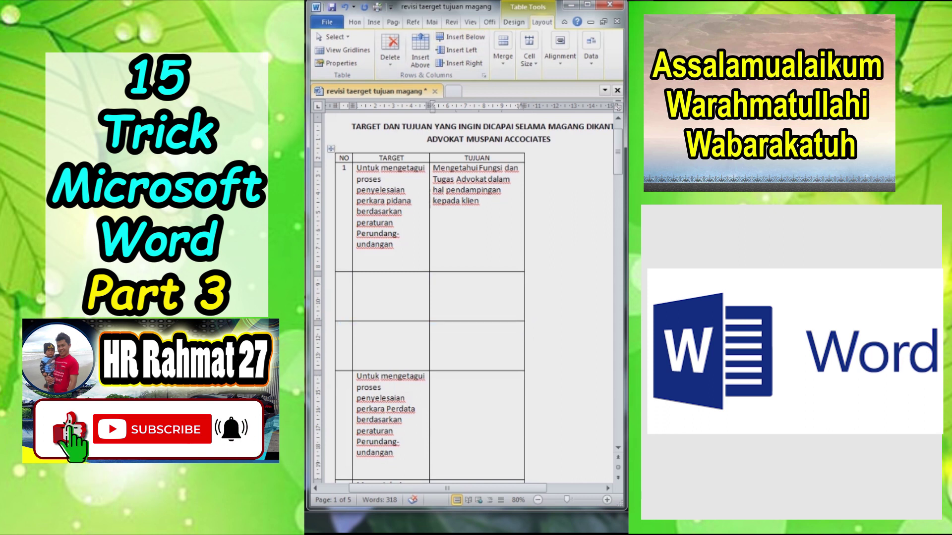
# Insert three blank columns between the TARGET and TUJUAN columns, two to the right and one to the left of the current column.
pyautogui.click(357, 255)
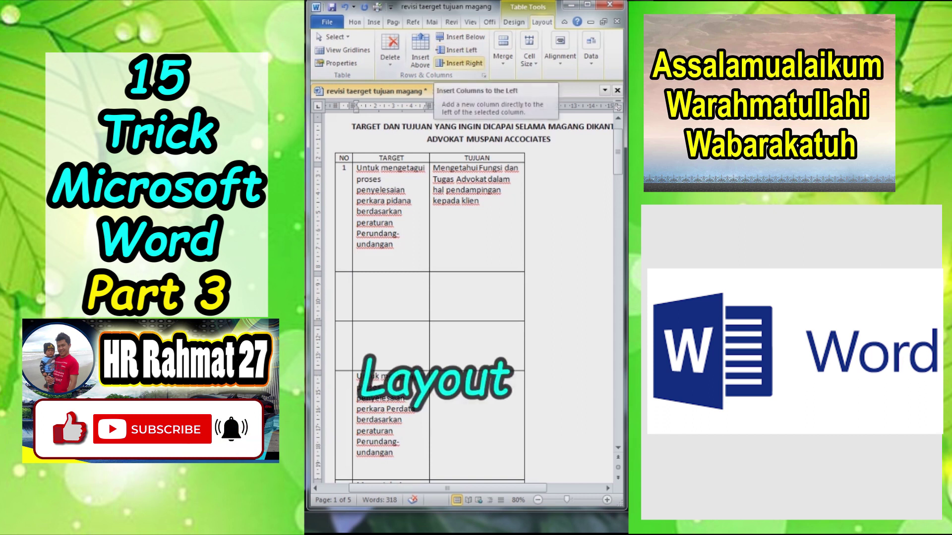
pyautogui.click(458, 63)
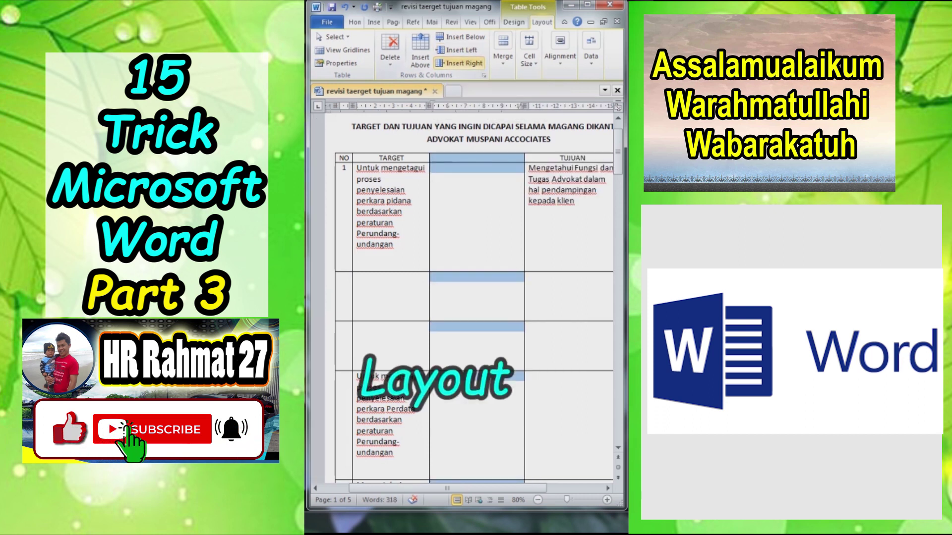
pyautogui.click(458, 63)
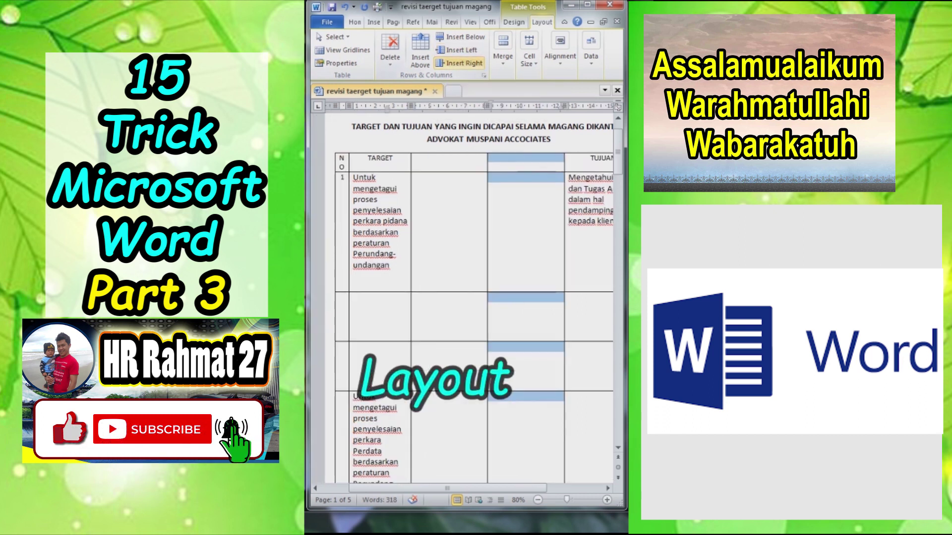
pyautogui.click(456, 50)
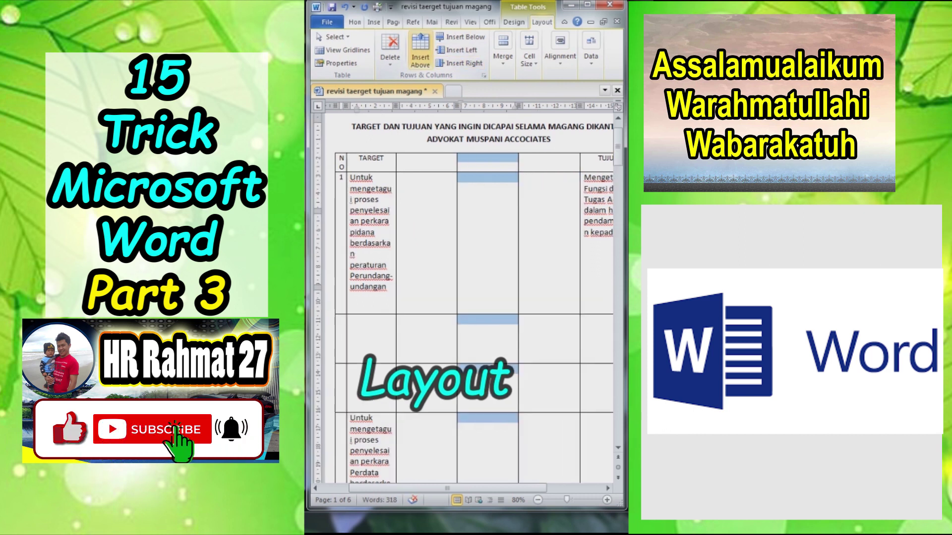
# Try inserting rows above the table header, undo that, and insert blank rows among the empty rows below row 1.
pyautogui.click(420, 50)
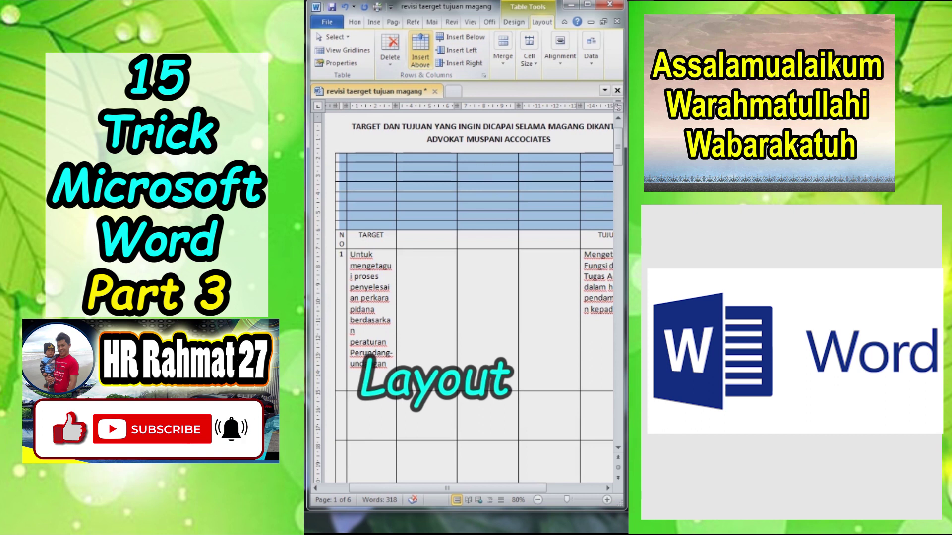
pyautogui.hotkey('ctrl', 'z')
pyautogui.click(460, 37)
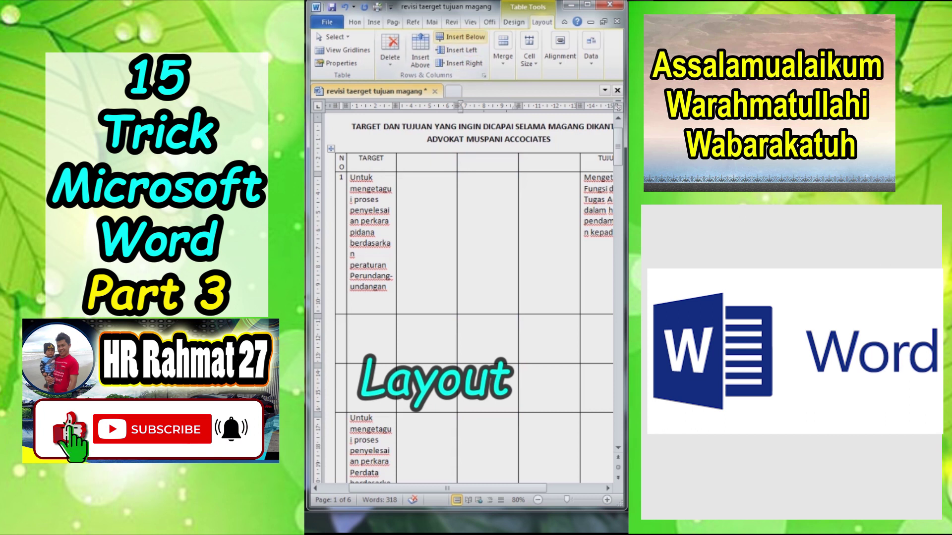
pyautogui.click(460, 36)
pyautogui.click(460, 37)
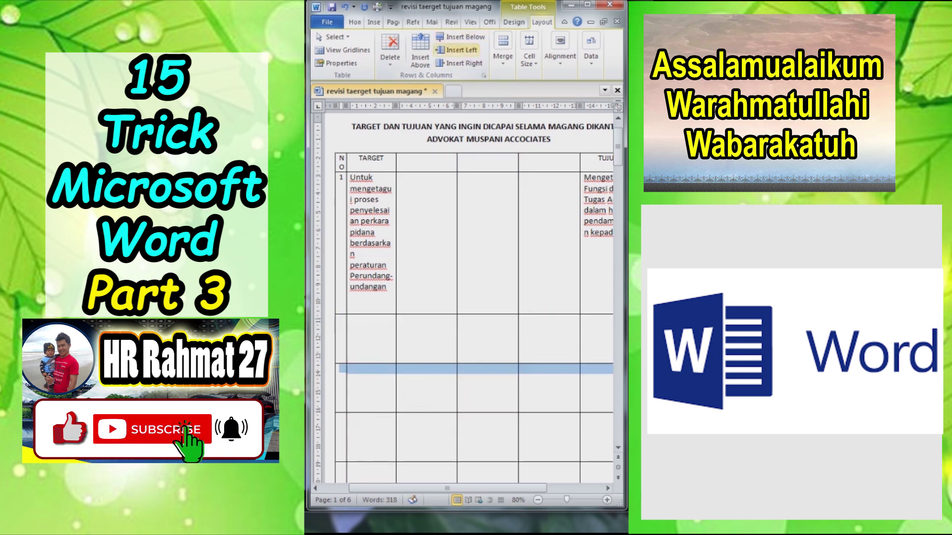
# Insert blank columns to the left of the table's NO column.
pyautogui.scroll(-3, 466, 247)
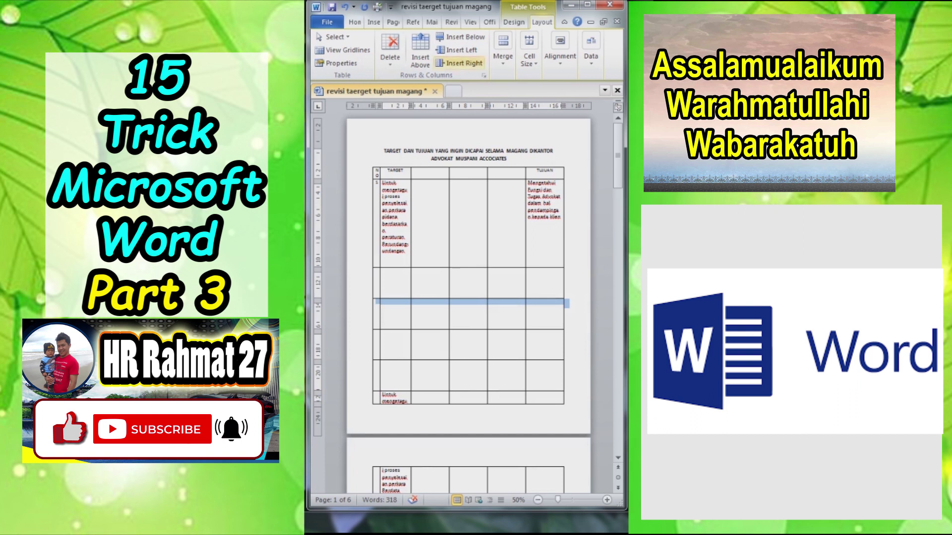
pyautogui.click(457, 50)
pyautogui.hotkey('ctrl', 'z')
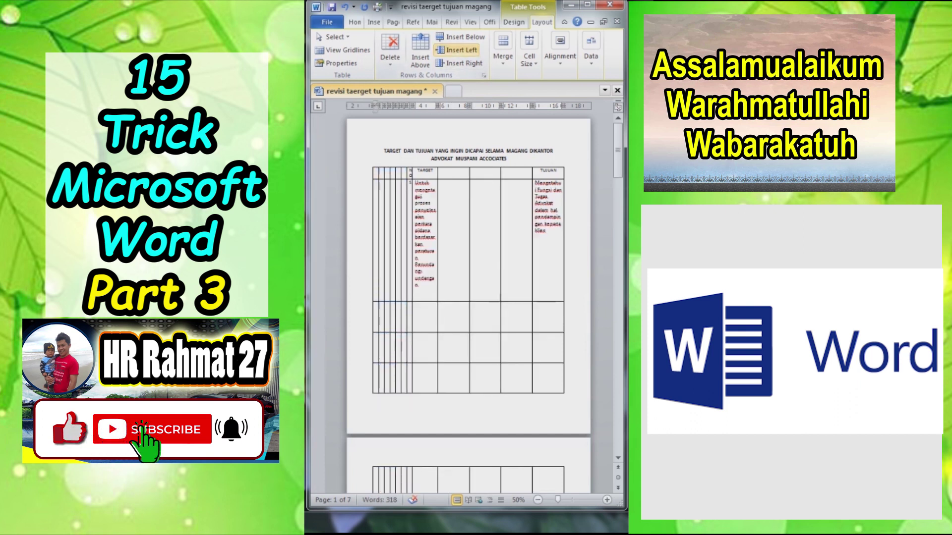
pyautogui.click(460, 37)
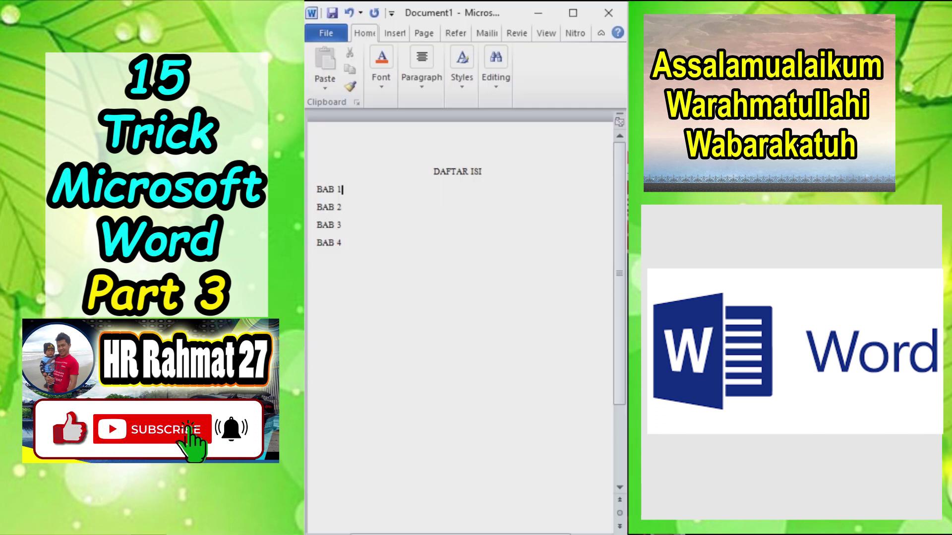
# Set a tab stop at 15.5 cm with center alignment and dotted leader 2 for the BAB lines under DAFTAR ISI.
pyautogui.click(422, 80)
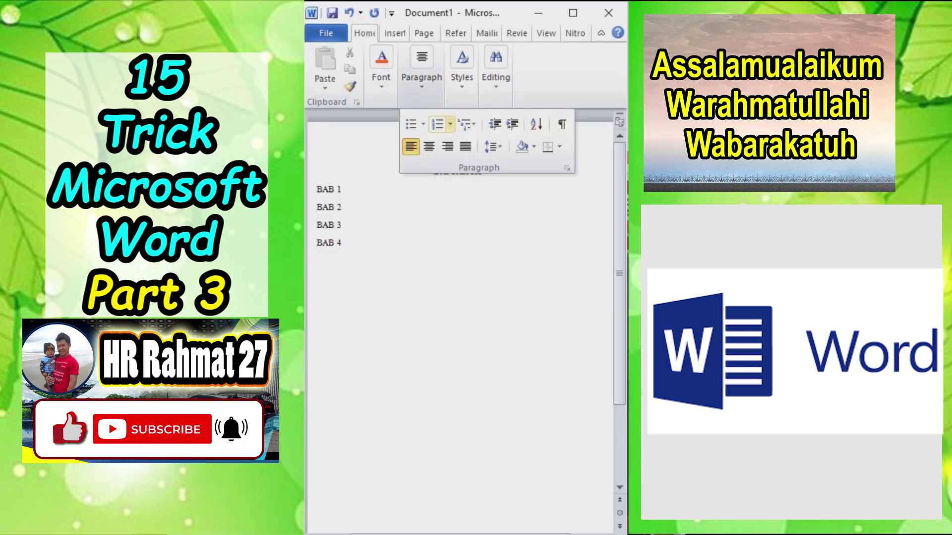
pyautogui.click(566, 168)
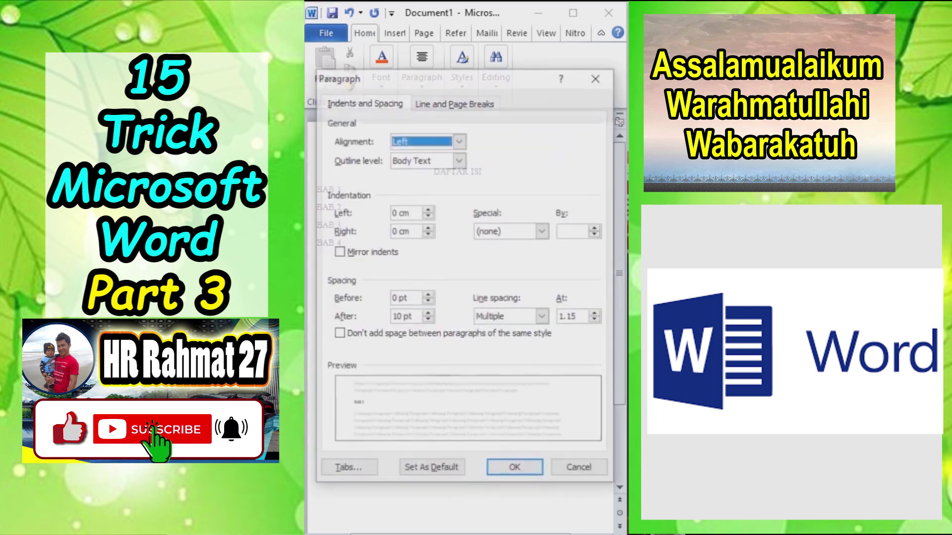
pyautogui.click(348, 469)
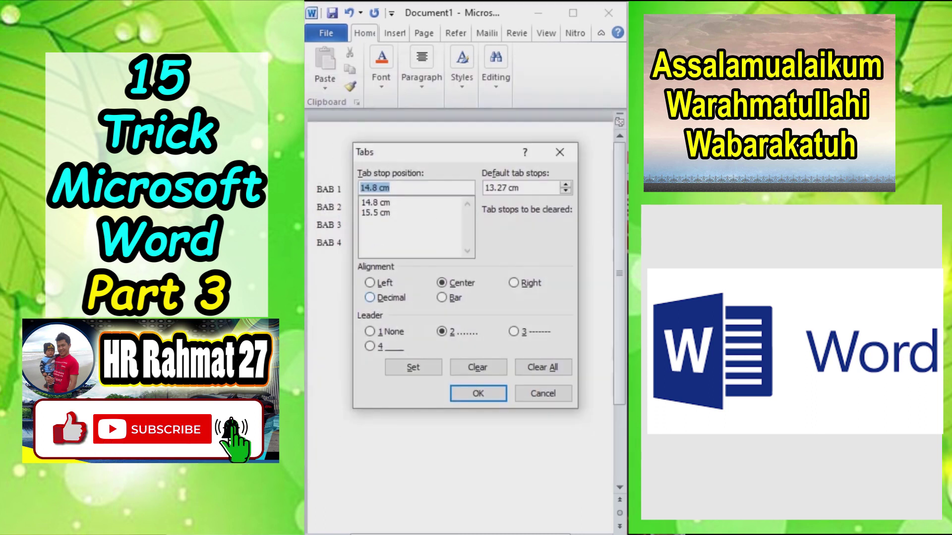
pyautogui.click(391, 188)
pyautogui.write('15.5')
pyautogui.click(442, 283)
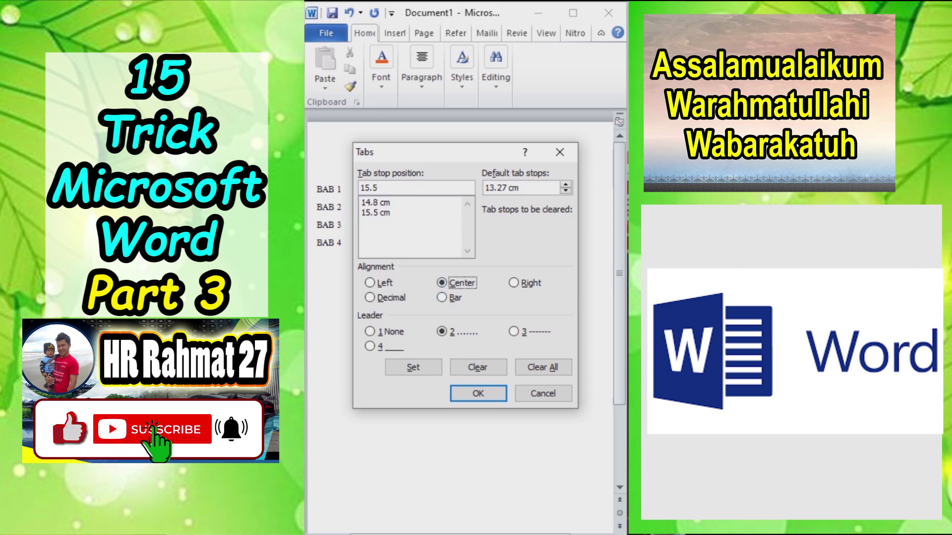
pyautogui.press('Tab')
pyautogui.press('Tab')
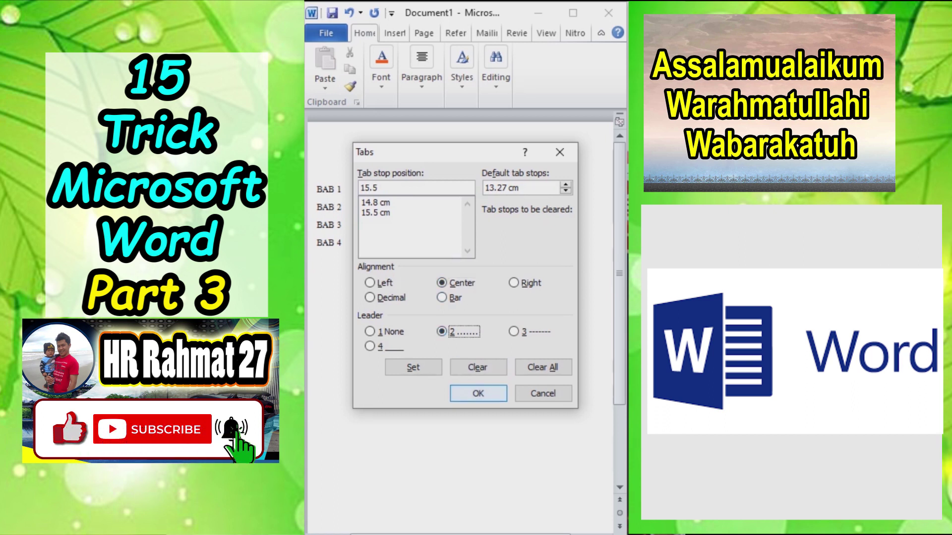
pyautogui.press('Return')
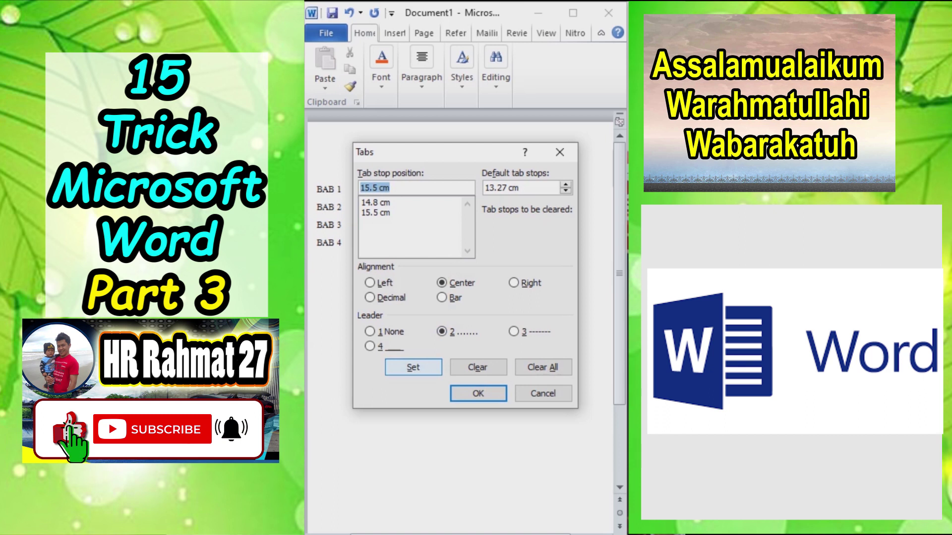
pyautogui.press('Return')
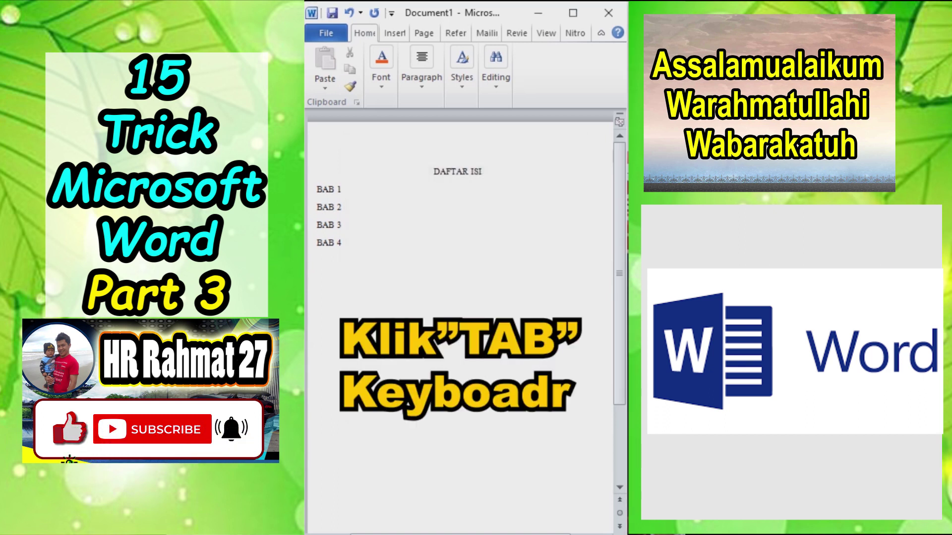
# Add dotted tab leaders after BAB 1, BAB 2, BAB 3 and BAB 4, keeping BAB 4 on its own line.
pyautogui.press('Tab')
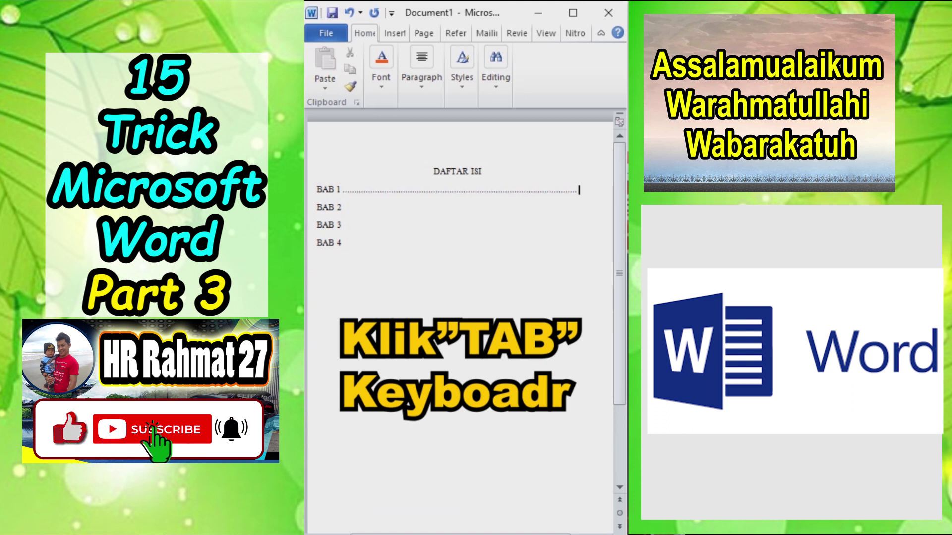
pyautogui.click(342, 207)
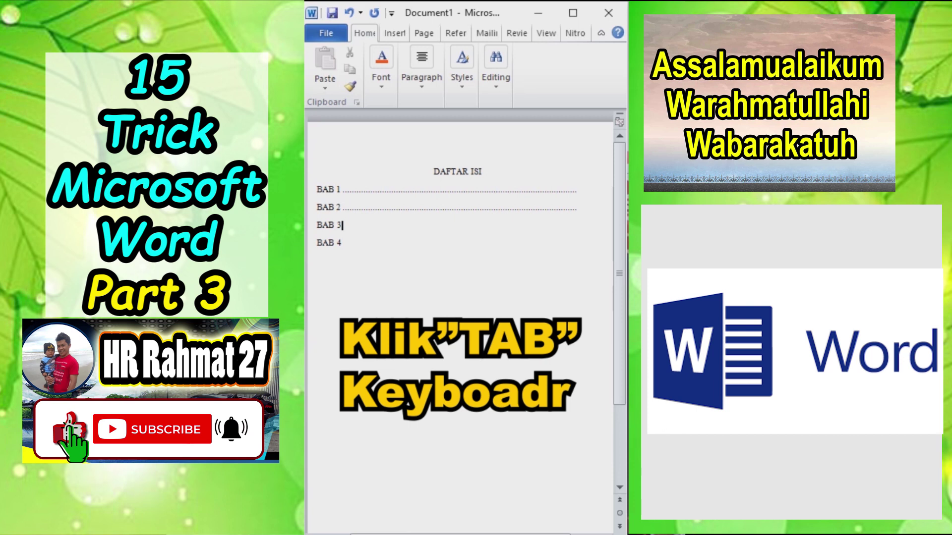
pyautogui.press('Tab')
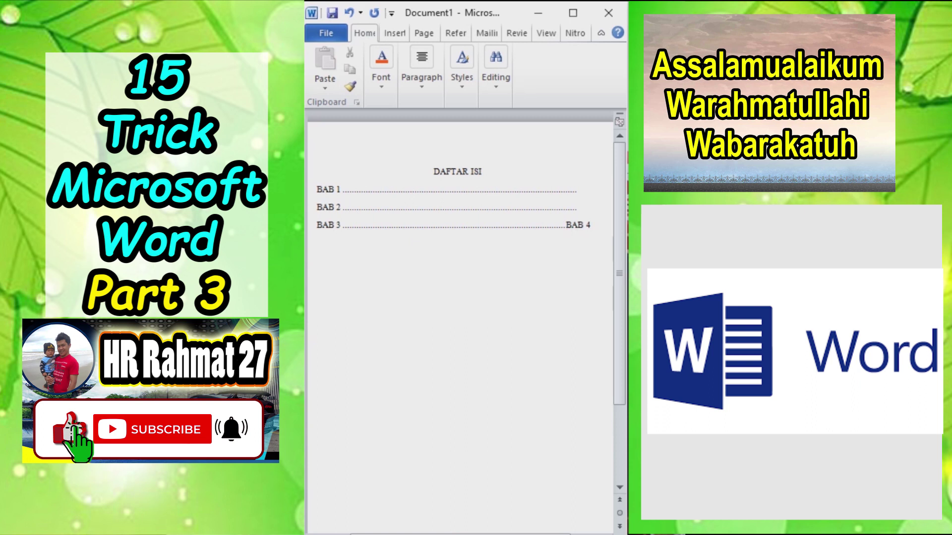
pyautogui.press('Return')
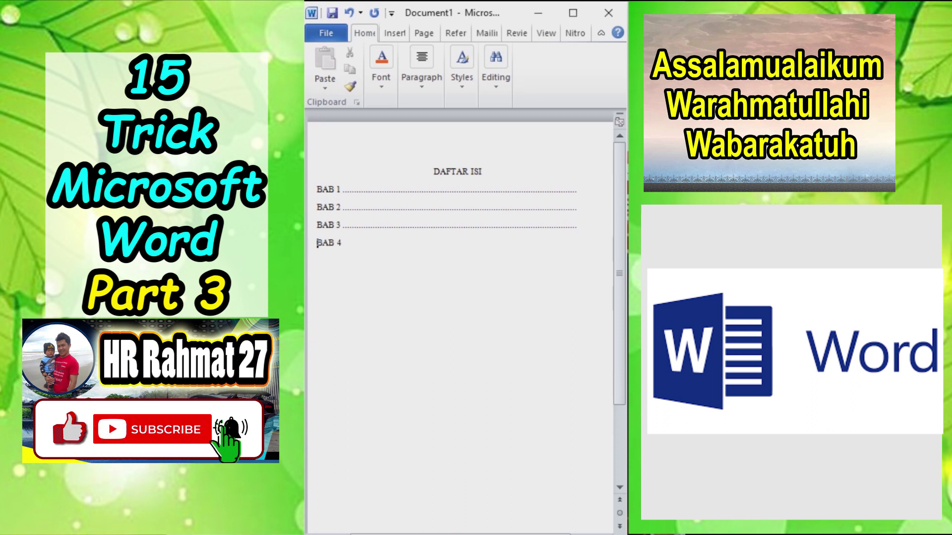
pyautogui.press('Tab')
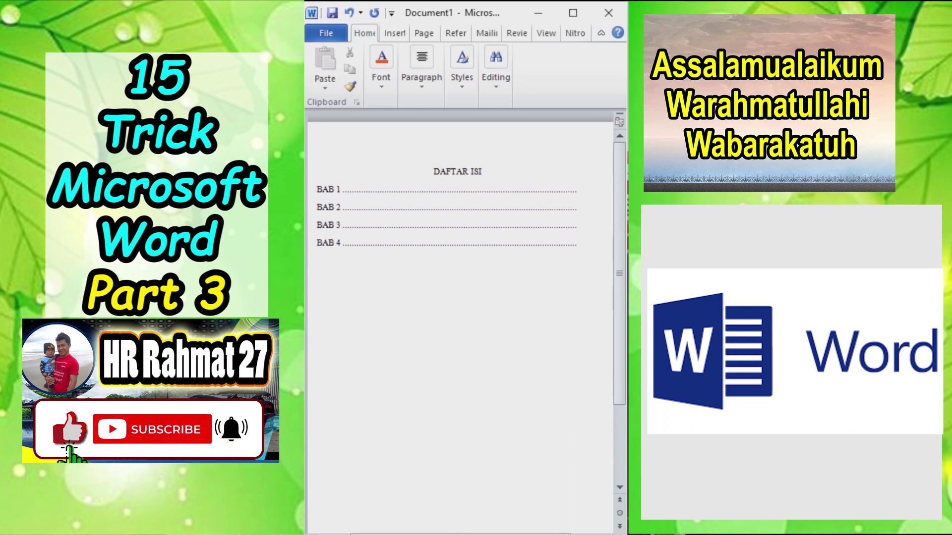
# Enter page number 1 after the BAB 1 leader and page number 4 after the BAB 2 leader.
pyautogui.click(579, 190)
pyautogui.write('1')
pyautogui.click(579, 207)
pyautogui.write('4')
pyautogui.scroll(10, 466, 327)
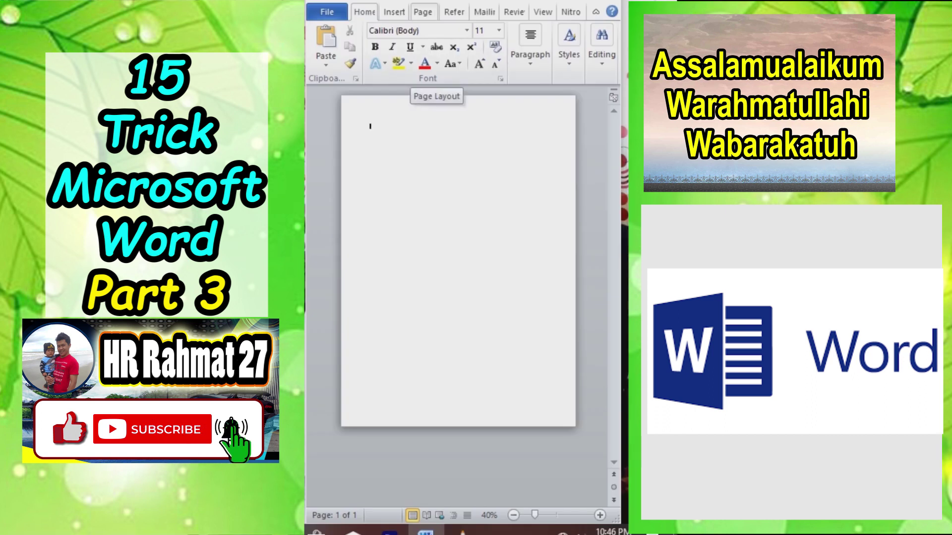
# Add the CONFIDENTIAL 1 preset watermark to the blank page.
pyautogui.click(422, 12)
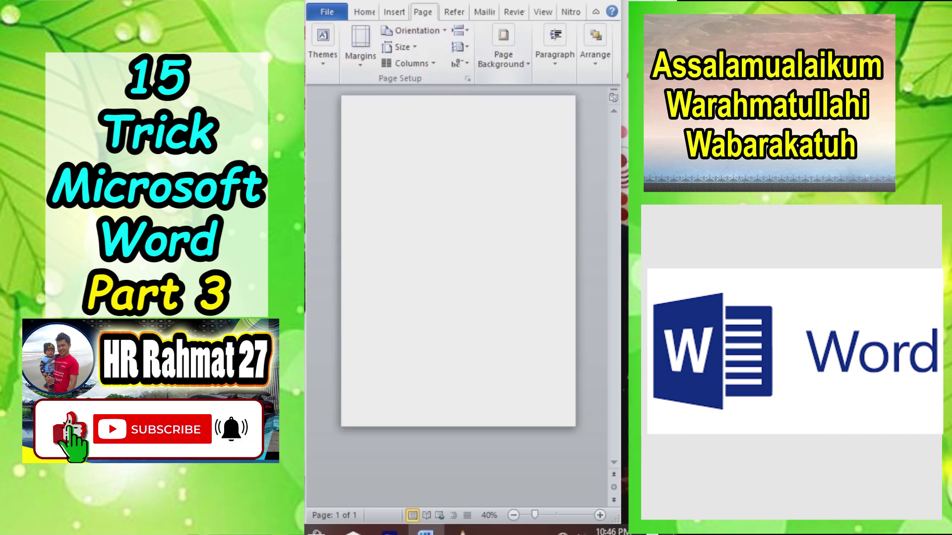
pyautogui.click(503, 57)
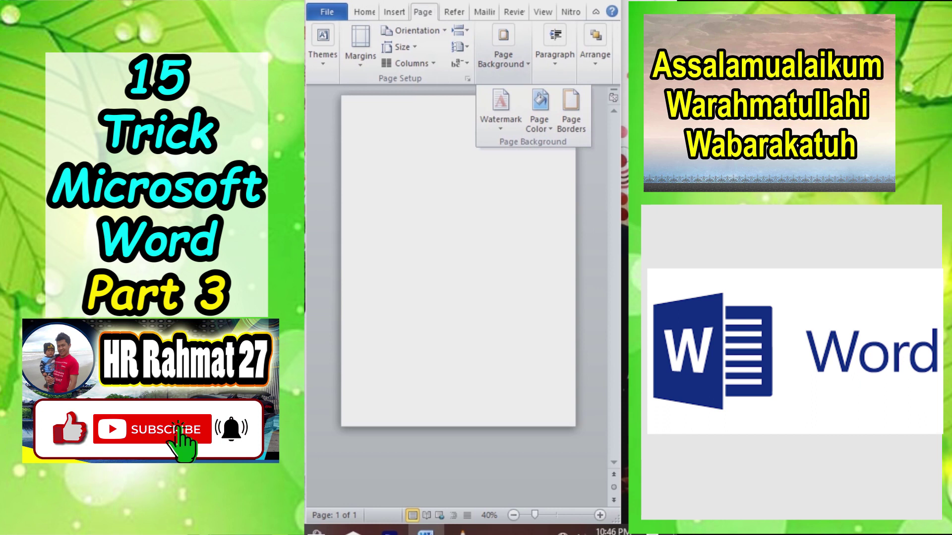
pyautogui.click(501, 111)
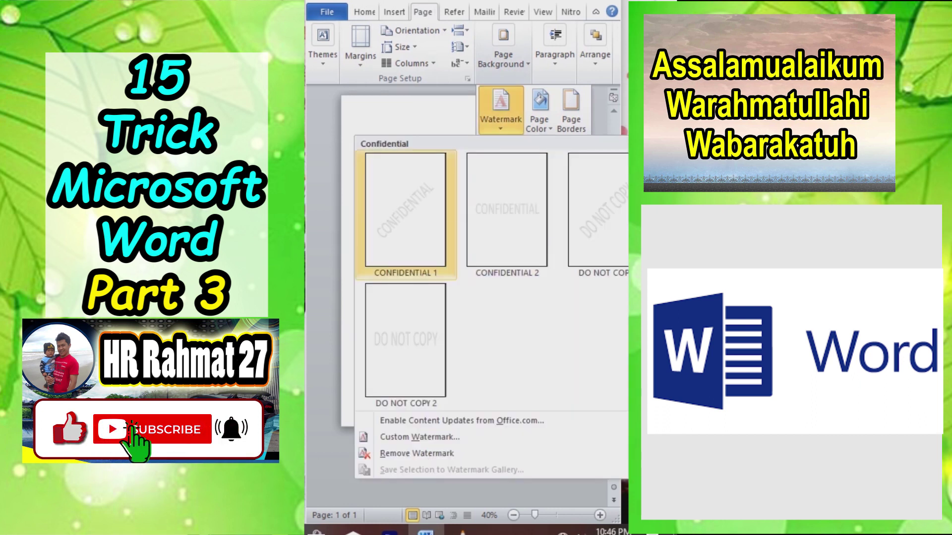
pyautogui.click(405, 213)
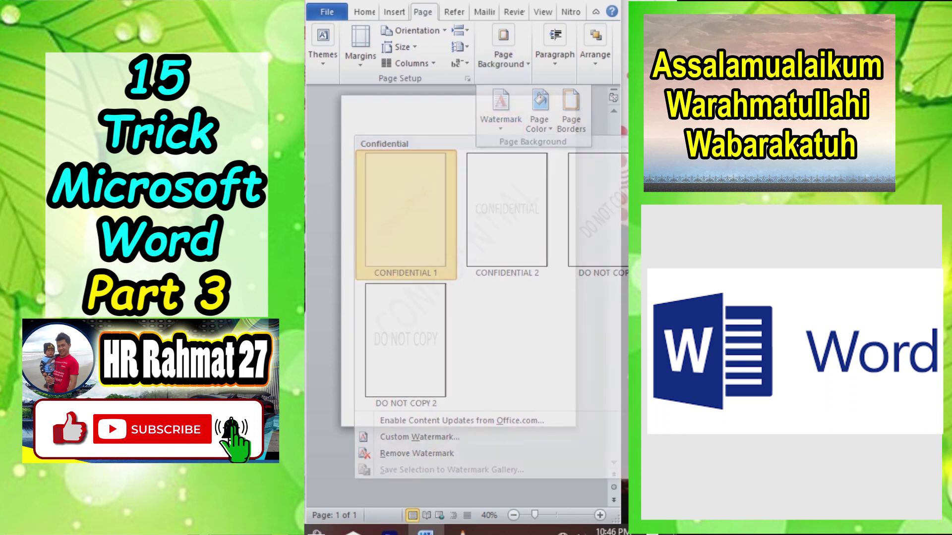
# Open the custom watermark settings and replace the watermark text with IJAZAH ASLI.
pyautogui.click(503, 50)
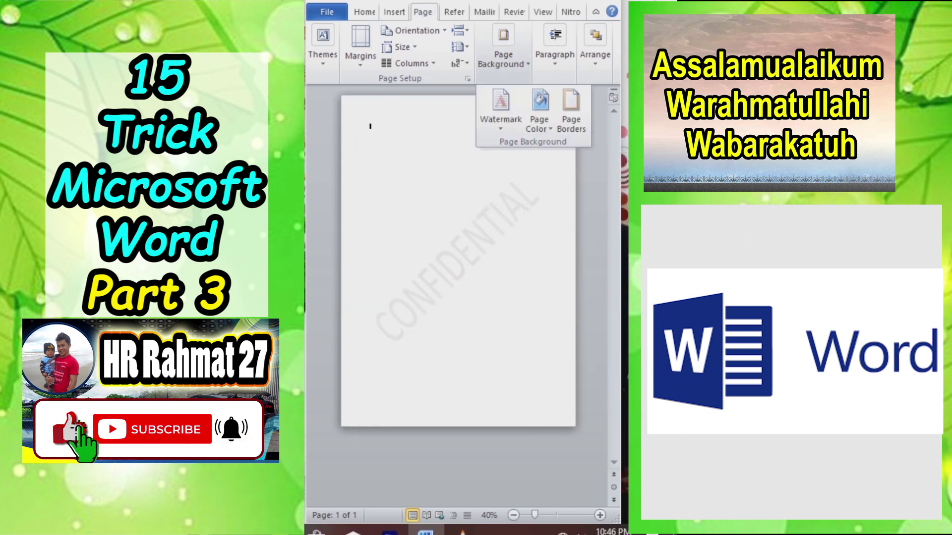
pyautogui.click(500, 109)
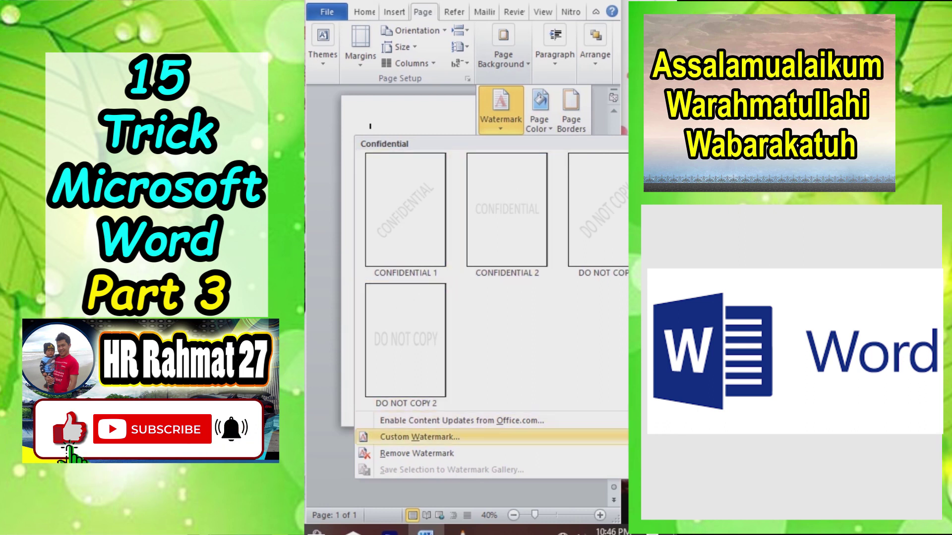
pyautogui.click(420, 437)
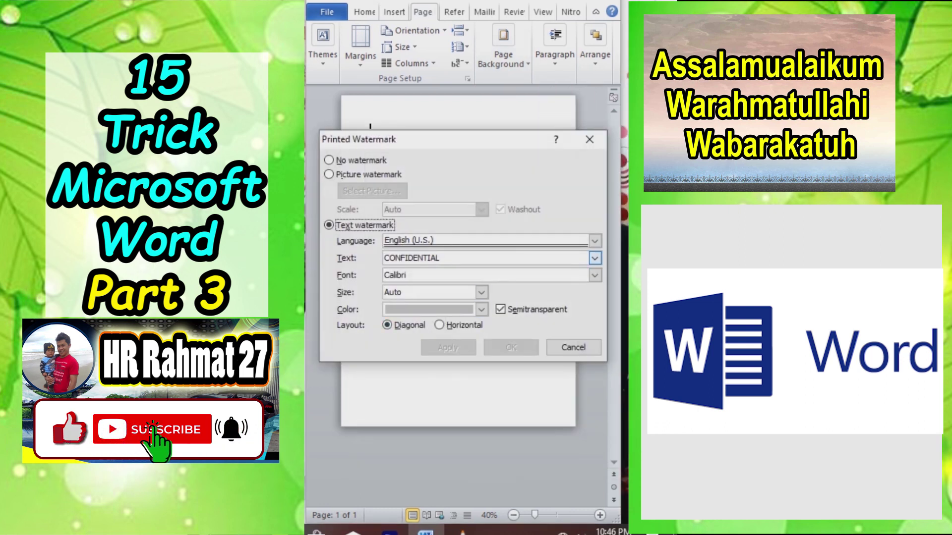
pyautogui.moveTo(442, 258); pyautogui.dragTo(379, 258)
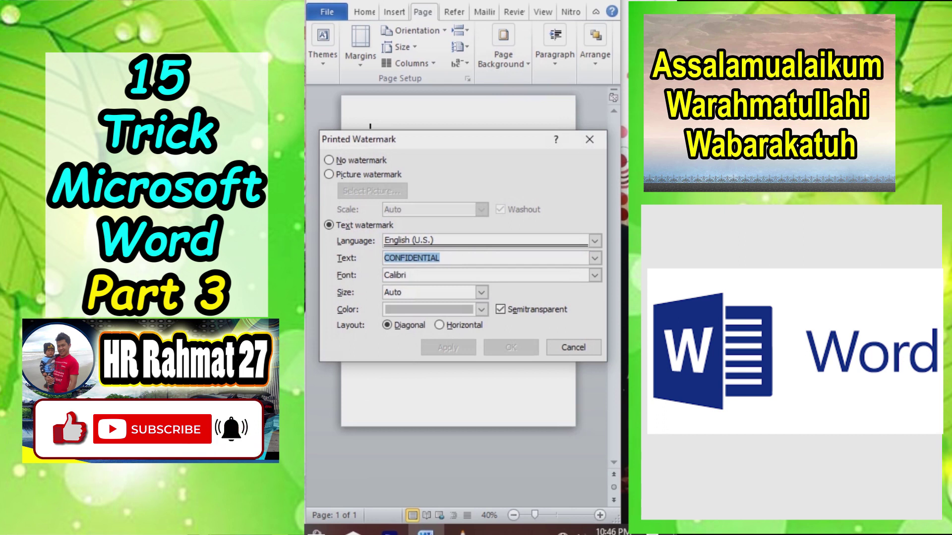
pyautogui.write('IJAZAH ')
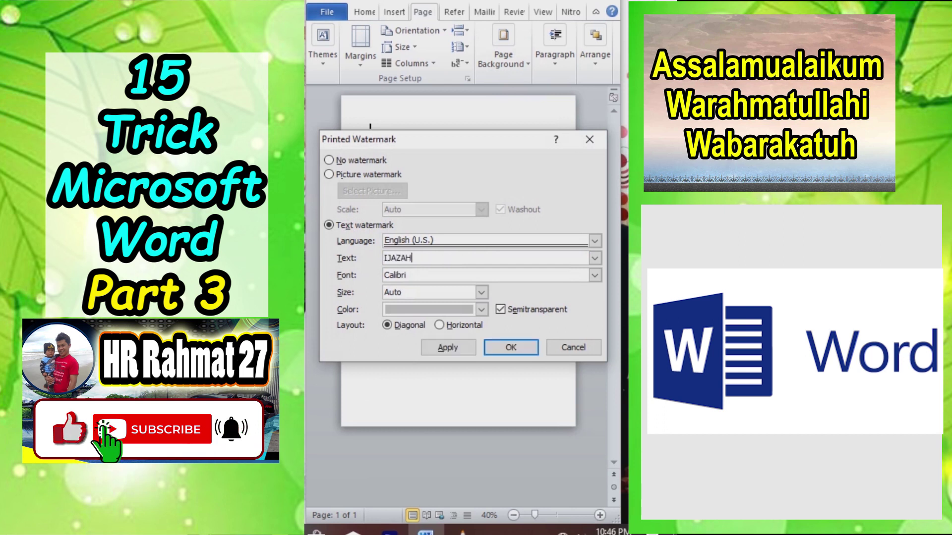
pyautogui.write('ASLI')
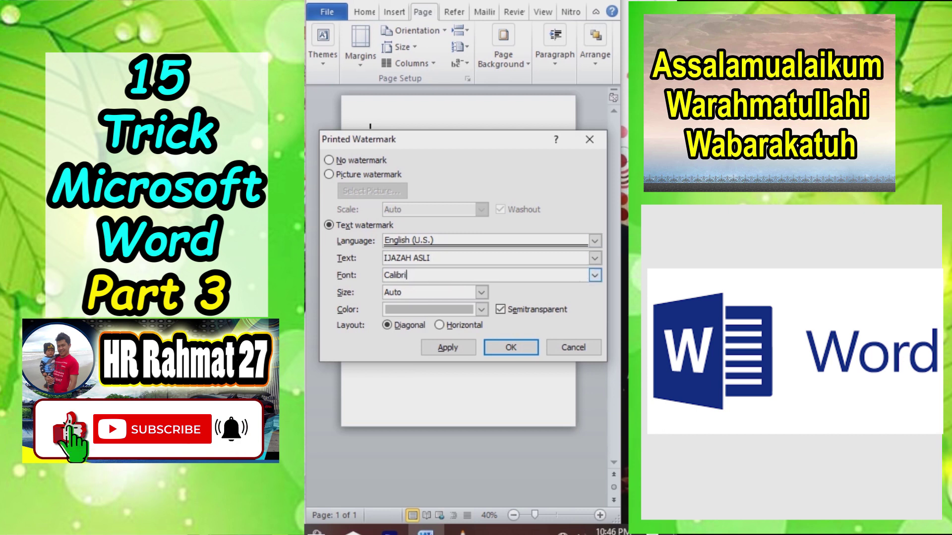
# Set the watermark font to Arial Black.
pyautogui.click(595, 275)
pyautogui.moveTo(595, 307); pyautogui.dragTo(595, 302)
pyautogui.scroll(-7, 486, 309)
pyautogui.scroll(2, 481, 303)
# Set the text watermark's color to red and apply the watermark to the page.
pyautogui.click(482, 309)
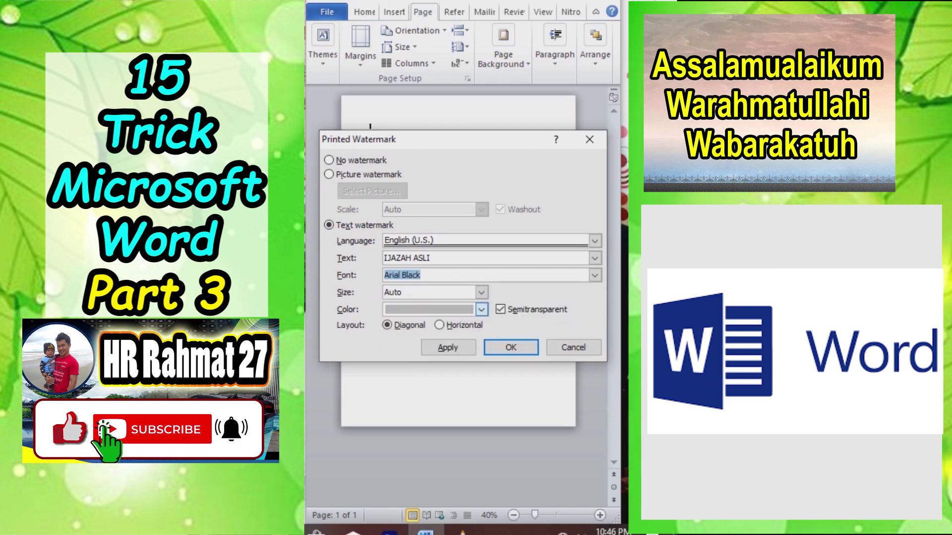
pyautogui.click(482, 310)
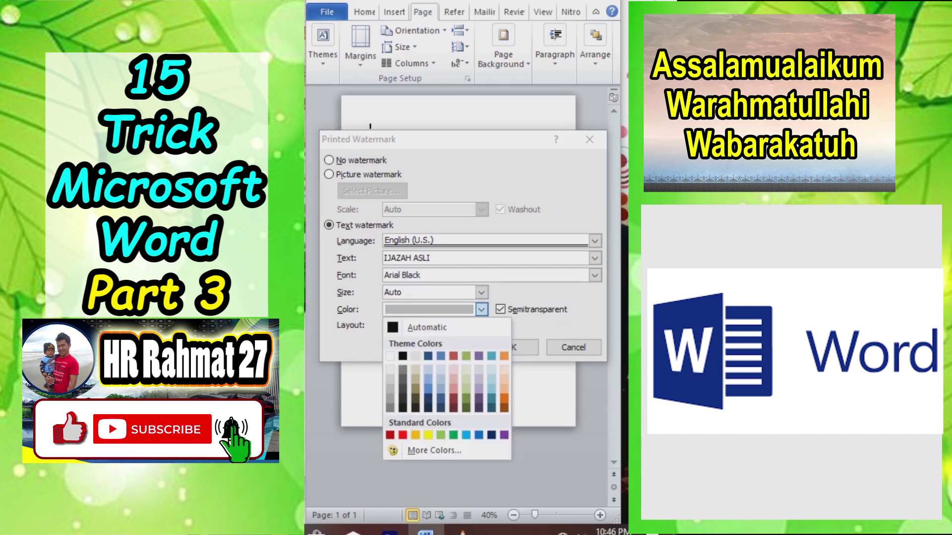
pyautogui.click(403, 435)
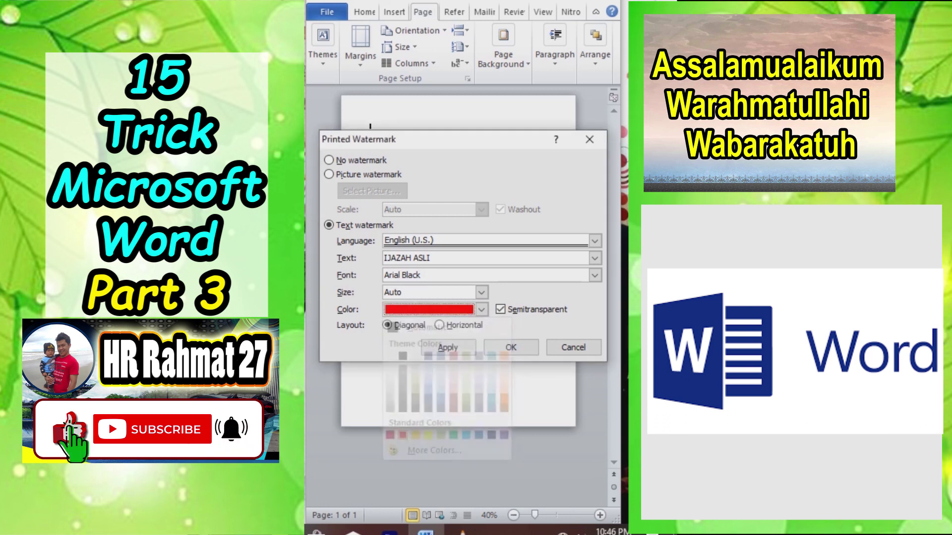
pyautogui.click(510, 347)
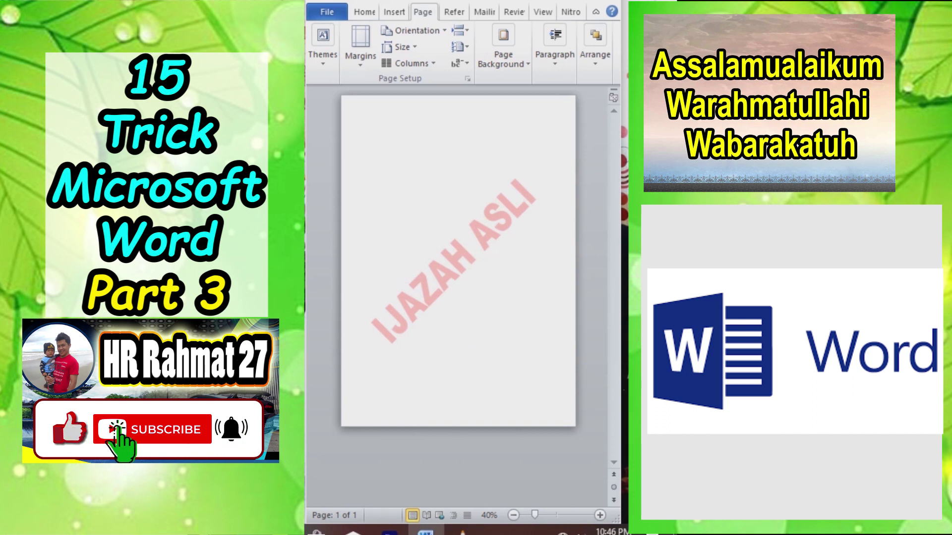
pyautogui.scroll(4, 458, 298)
pyautogui.scroll(-2, 458, 297)
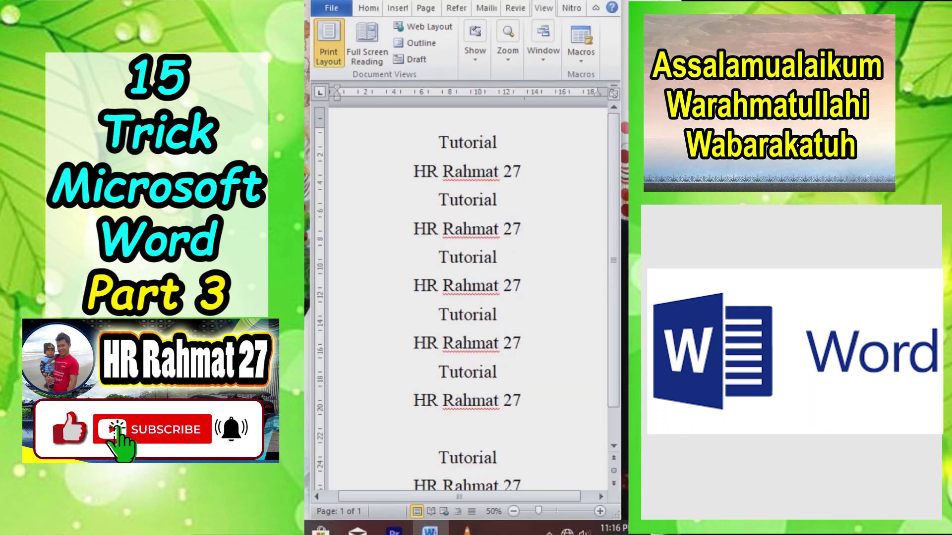
# Set the document's zoom to 100% using the preset in the Zoom dialog.
pyautogui.click(508, 50)
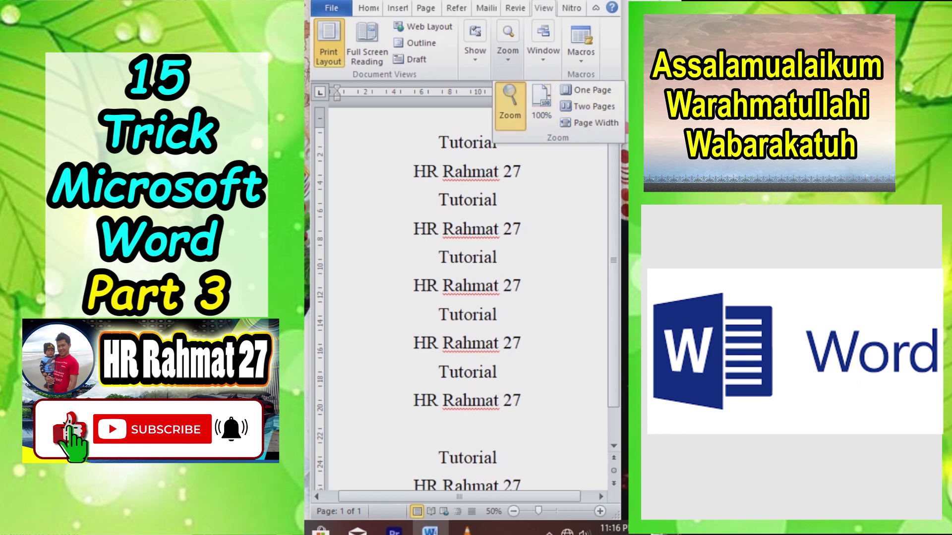
pyautogui.click(510, 104)
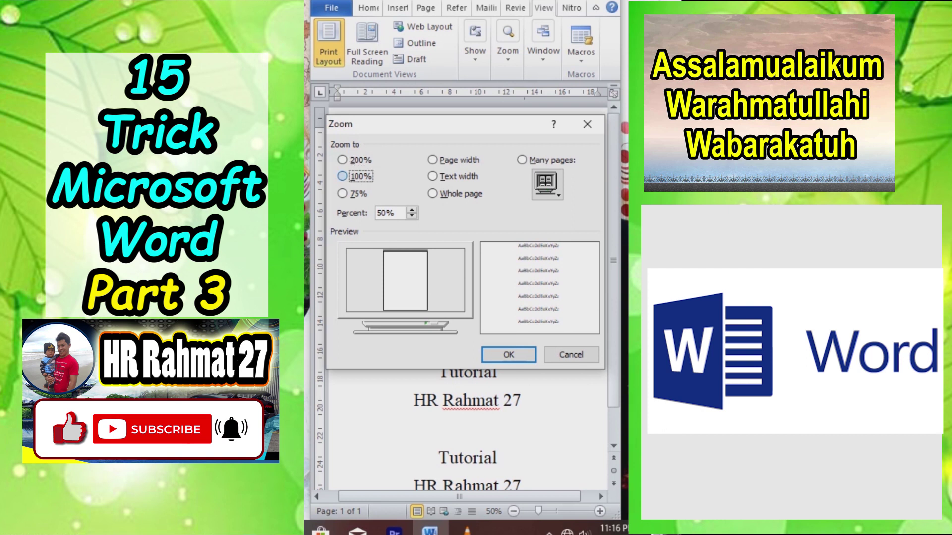
pyautogui.click(342, 176)
pyautogui.press('Return')
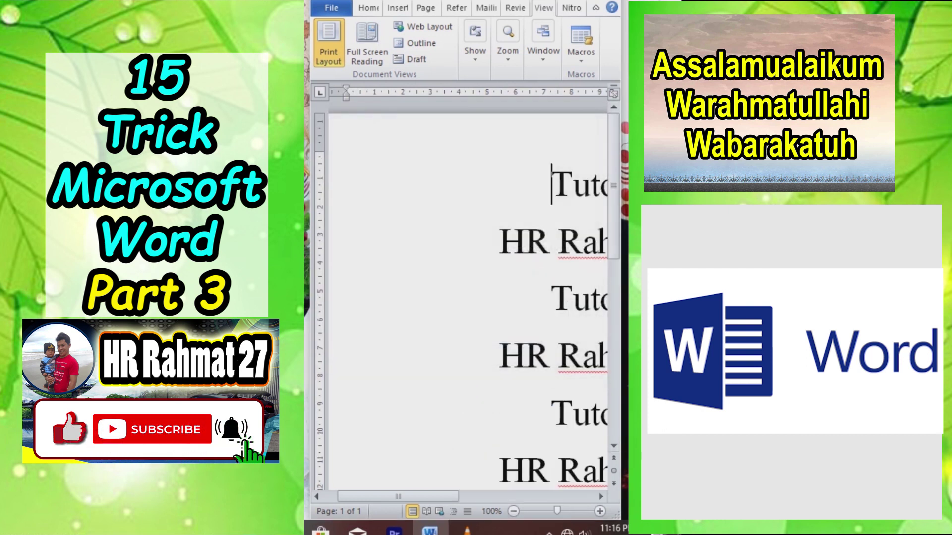
# Zoom the document out to 10% and back in several times to compare page views at different magnifications.
pyautogui.scroll(-6, 466, 298)
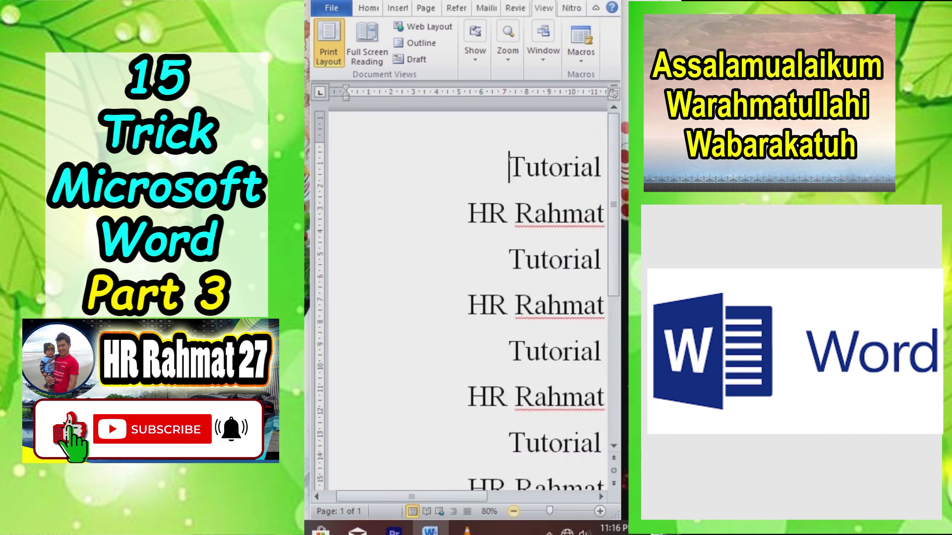
pyautogui.scroll(-3, 466, 298)
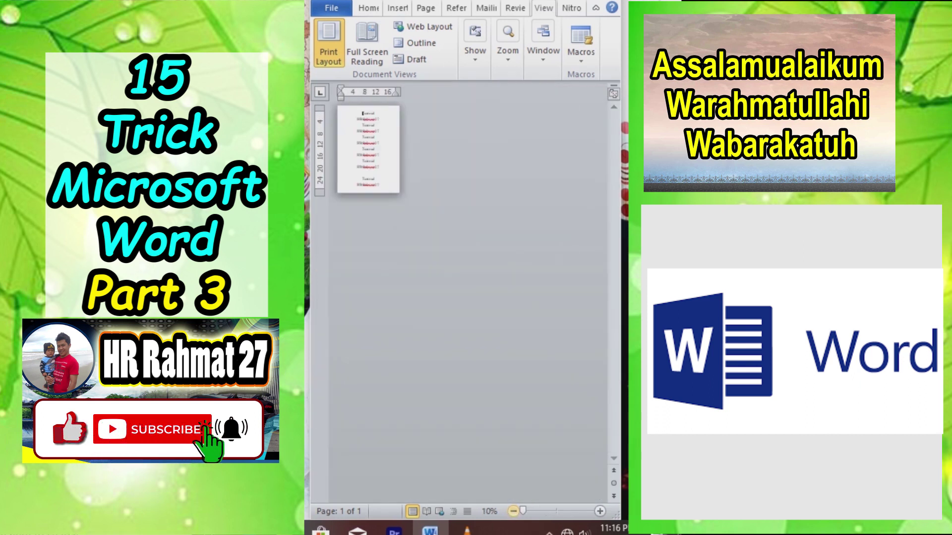
pyautogui.scroll(4, 466, 298)
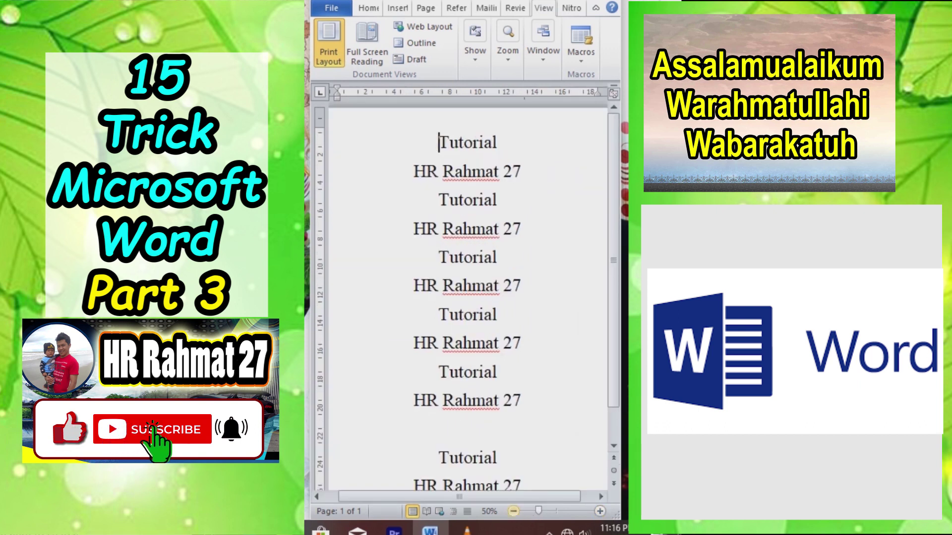
pyautogui.scroll(-3, 466, 298)
pyautogui.scroll(-1, 466, 297)
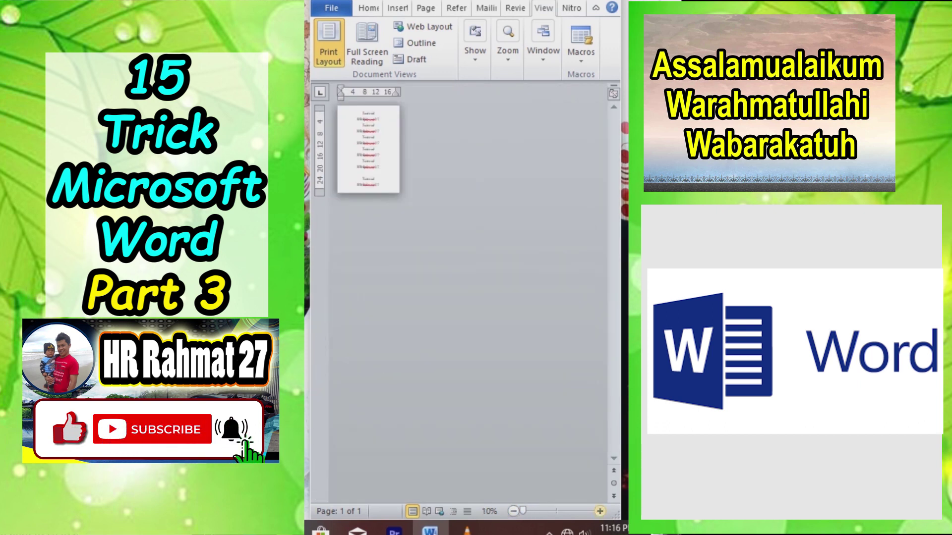
pyautogui.scroll(3, 466, 298)
pyautogui.scroll(2, 466, 298)
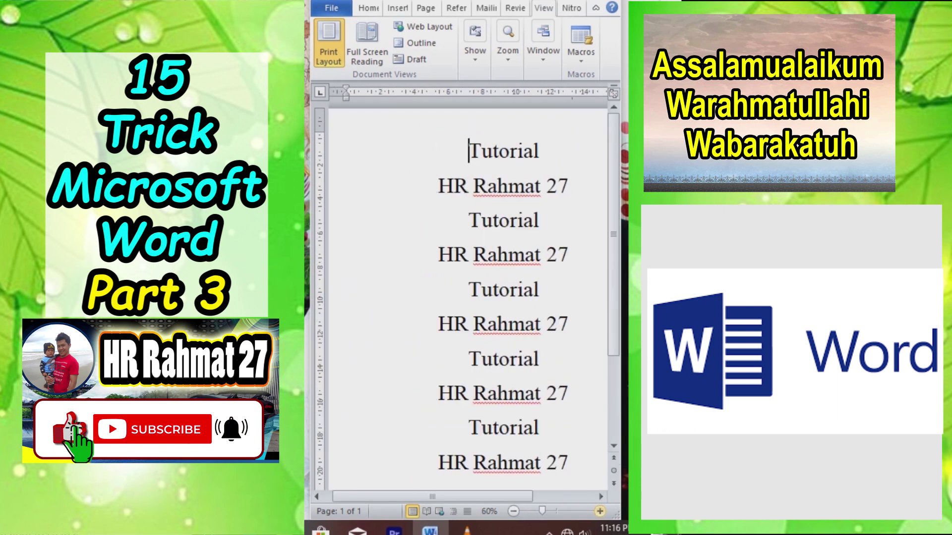
pyautogui.scroll(-5, 466, 297)
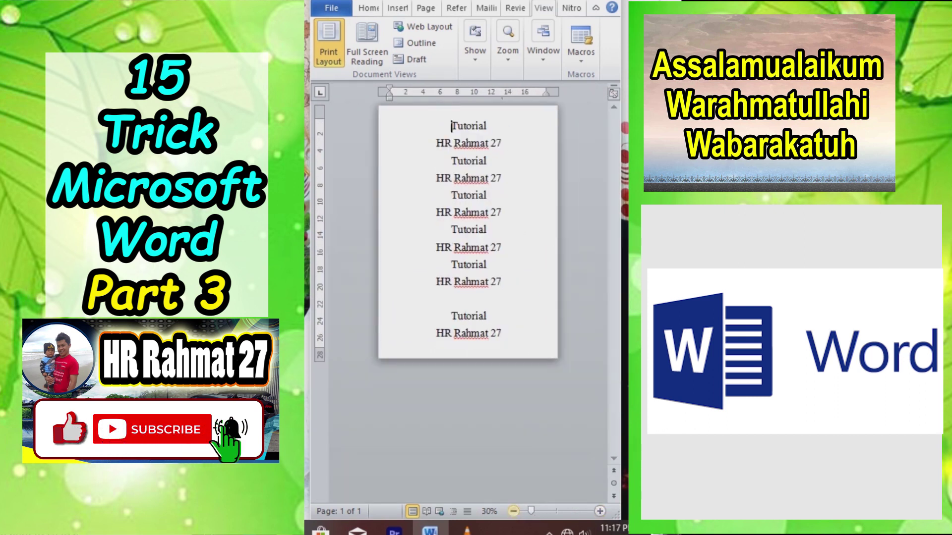
pyautogui.scroll(5, 466, 298)
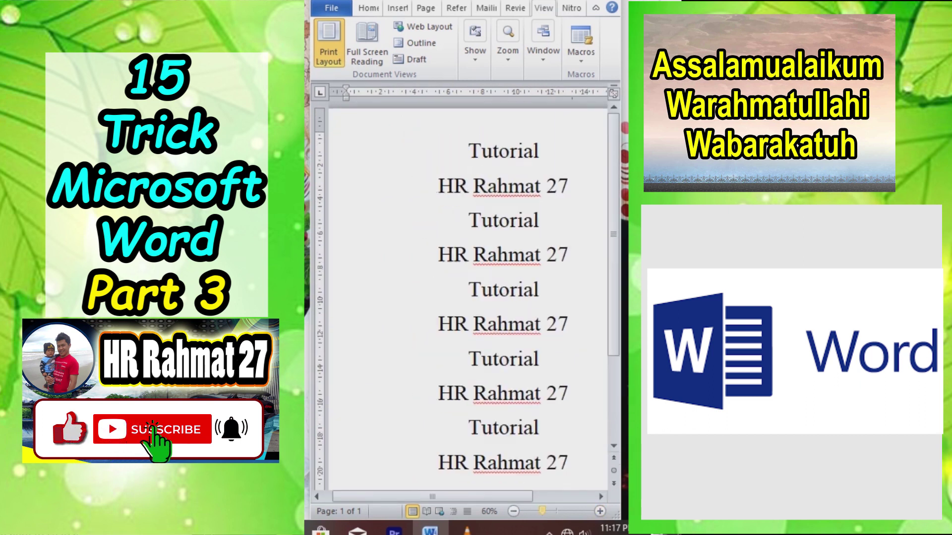
pyautogui.scroll(-3, 466, 297)
pyautogui.scroll(-1, 466, 298)
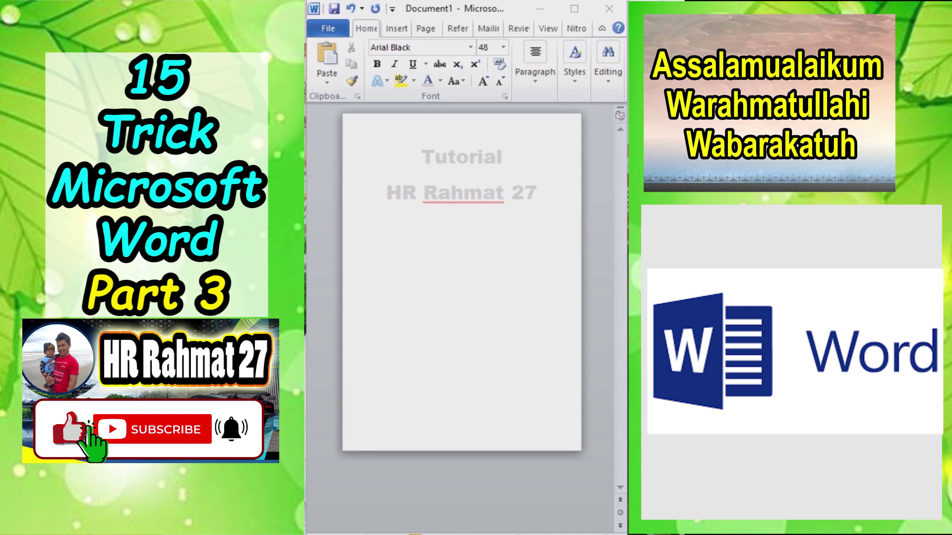
# Open the custom watermark settings for the Tutorial page.
pyautogui.click(464, 192)
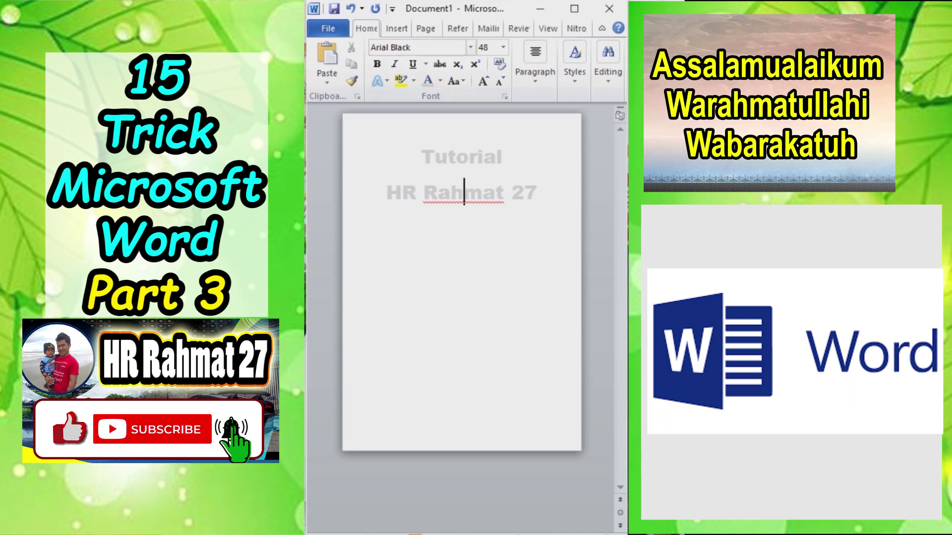
pyautogui.click(425, 28)
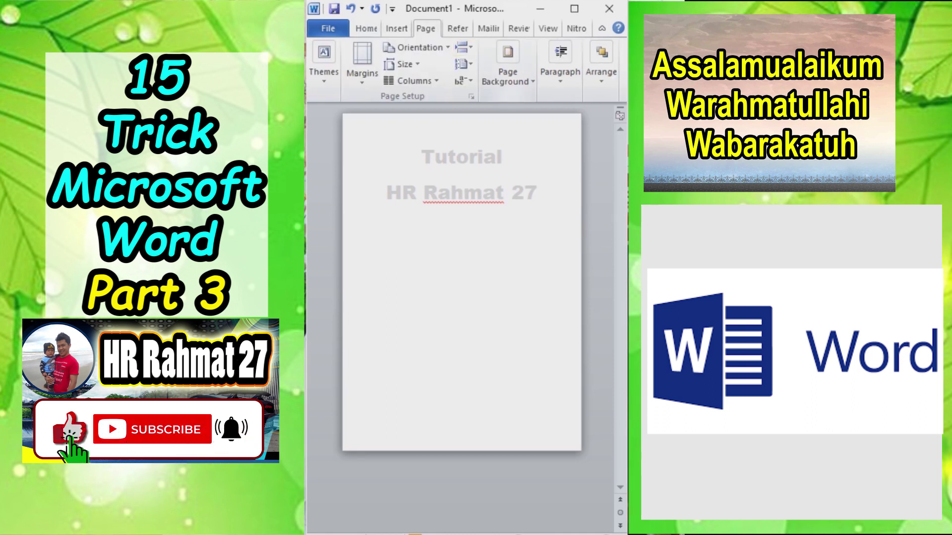
pyautogui.click(508, 72)
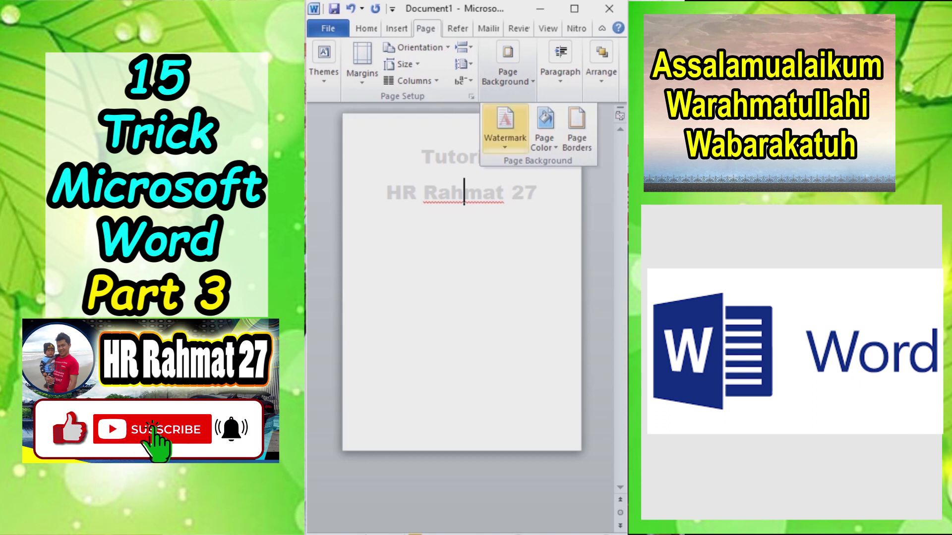
pyautogui.click(505, 127)
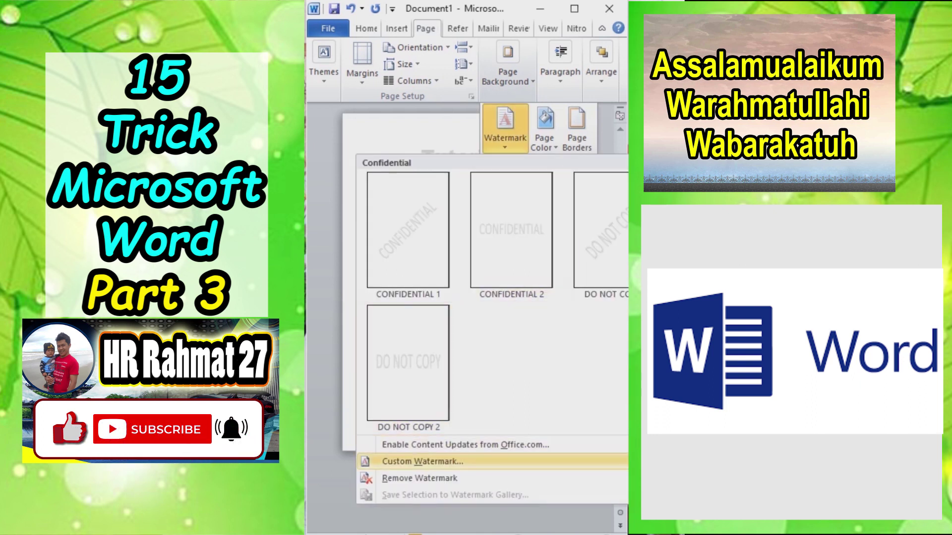
pyautogui.click(422, 461)
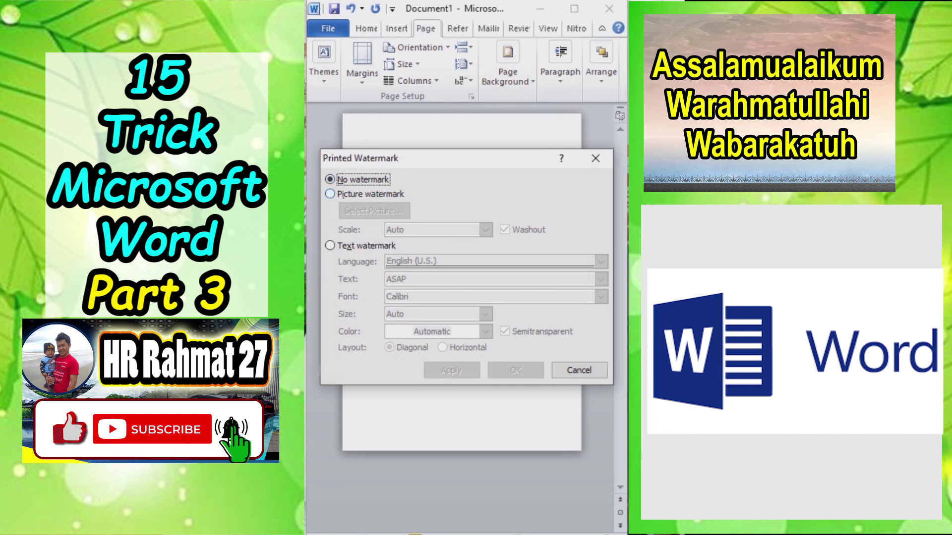
# Apply IMG_1355 from the Pictures folder as a picture watermark with the scale set to Auto.
pyautogui.click(371, 195)
pyautogui.click(375, 212)
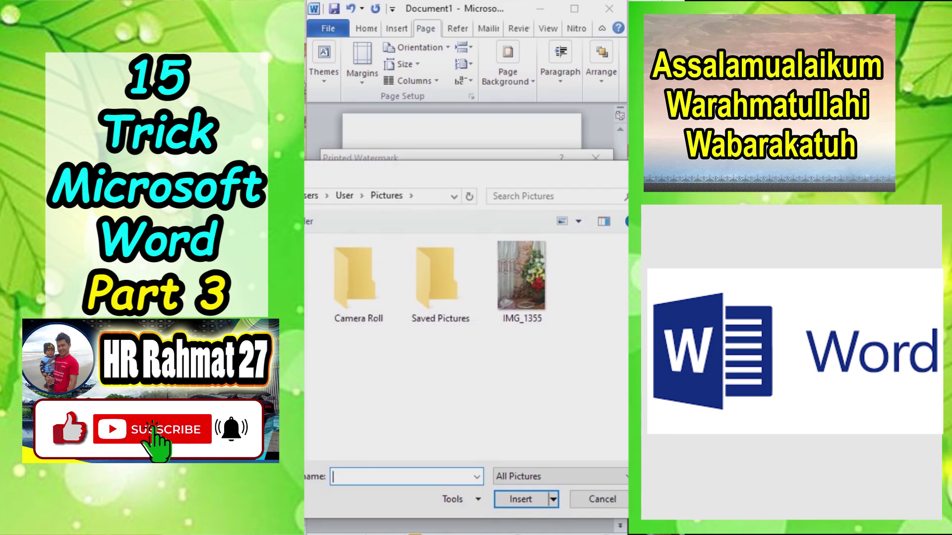
pyautogui.doubleClick(521, 275)
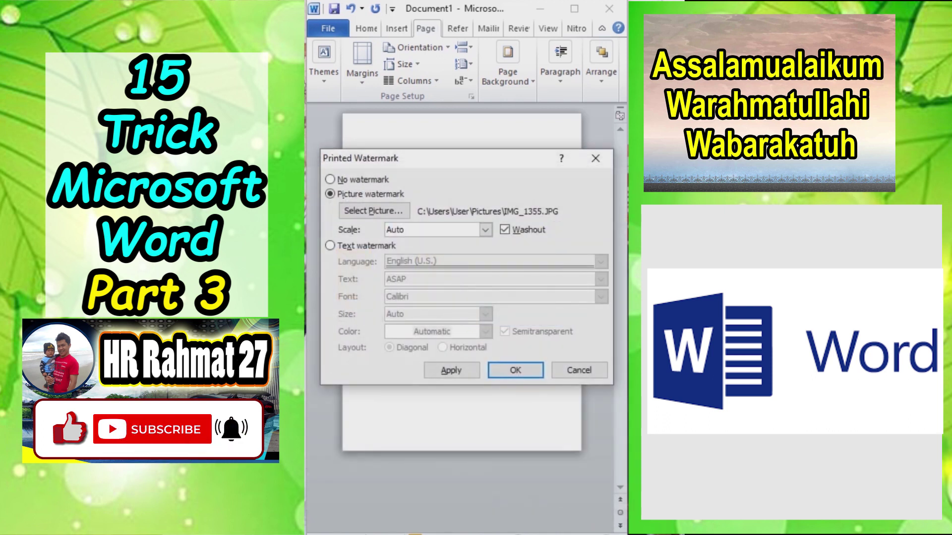
pyautogui.click(485, 230)
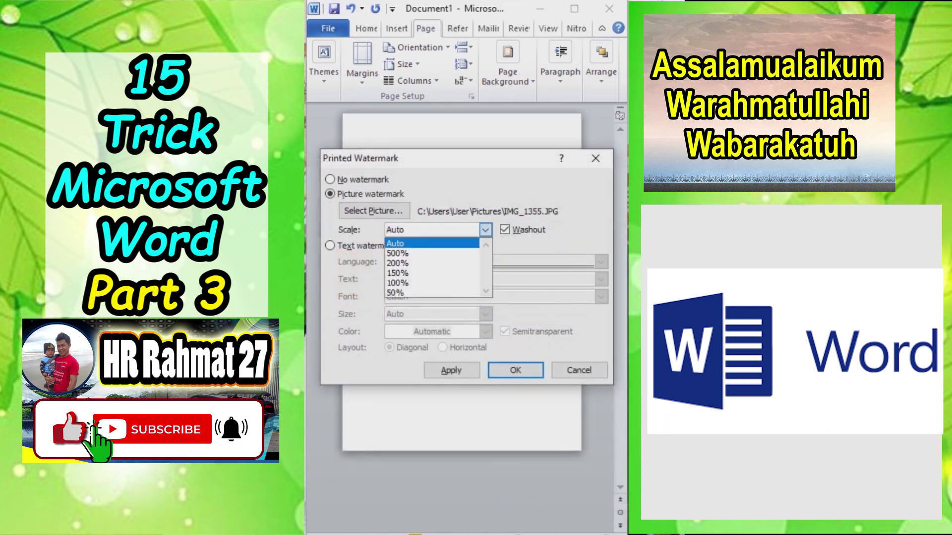
pyautogui.press('Return')
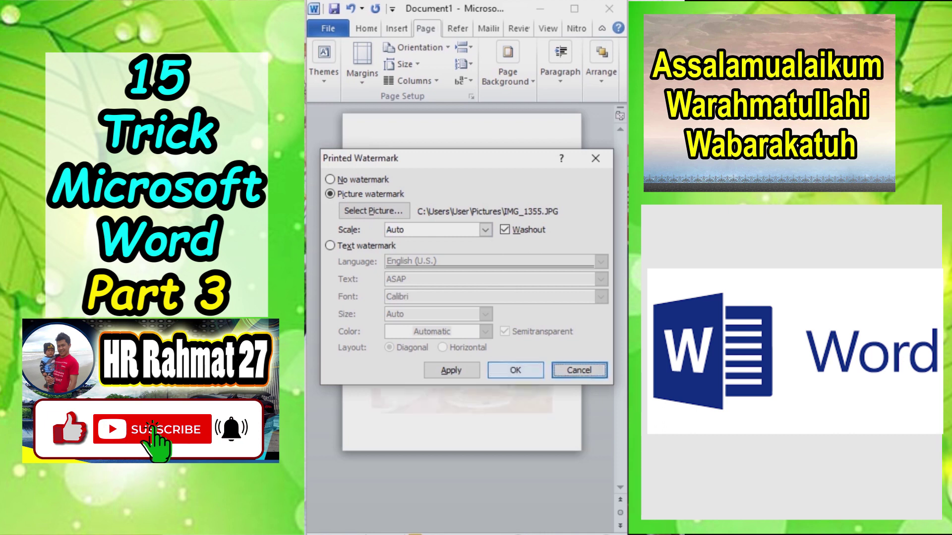
pyautogui.press('Return')
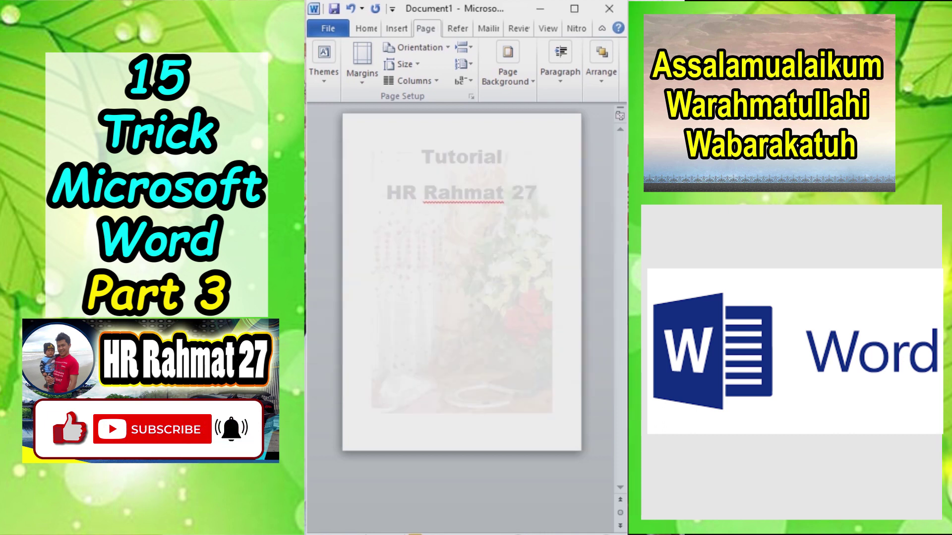
# Inspect the picture watermark up close across the whole page.
pyautogui.keyDown('ctrl'); pyautogui.scroll(5, 461, 317); pyautogui.keyUp('ctrl')
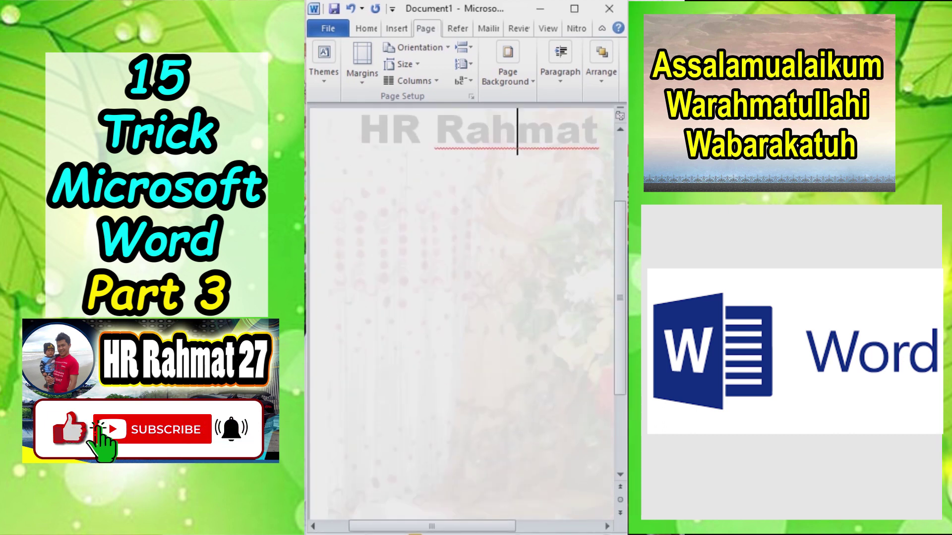
pyautogui.scroll(-5, 461, 312)
pyautogui.hscroll(5, 461, 318)
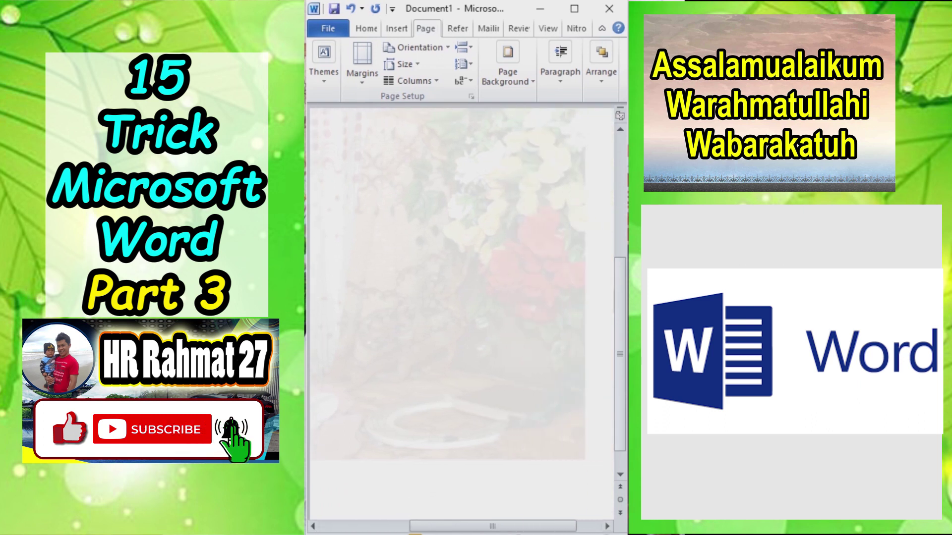
pyautogui.scroll(5, 461, 312)
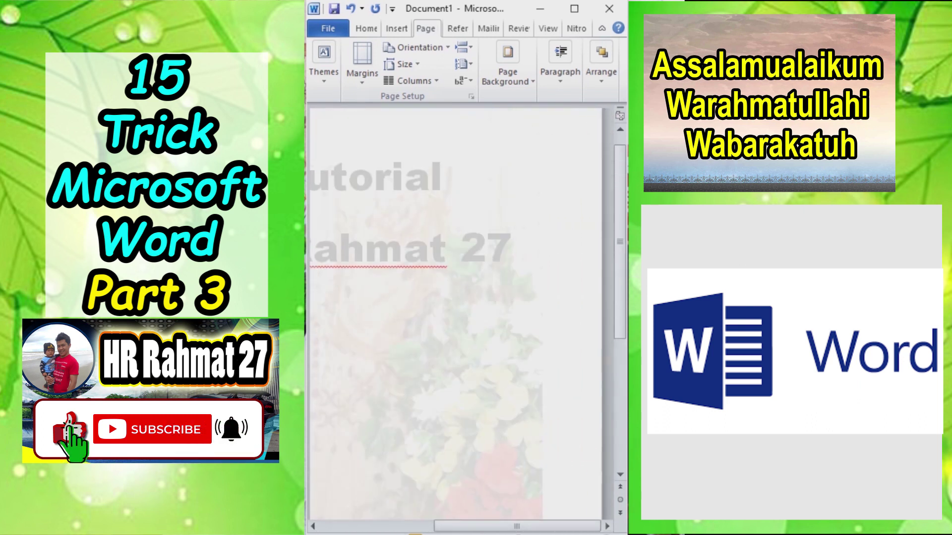
pyautogui.scroll(-3, 461, 312)
pyautogui.scroll(-3, 457, 312)
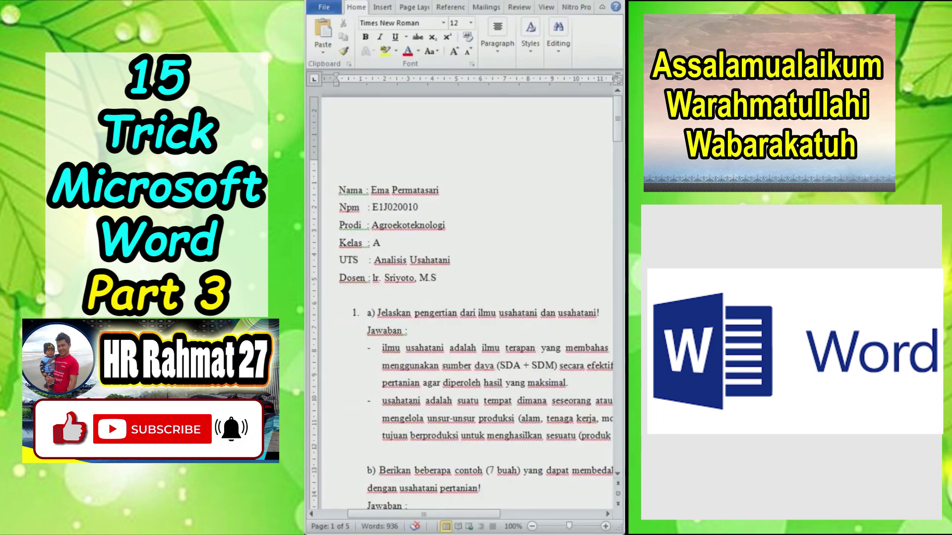
# Insert the portrait photo with the red background from a New Library folder at the end of the first page's identity details.
pyautogui.scroll(-4, 467, 303)
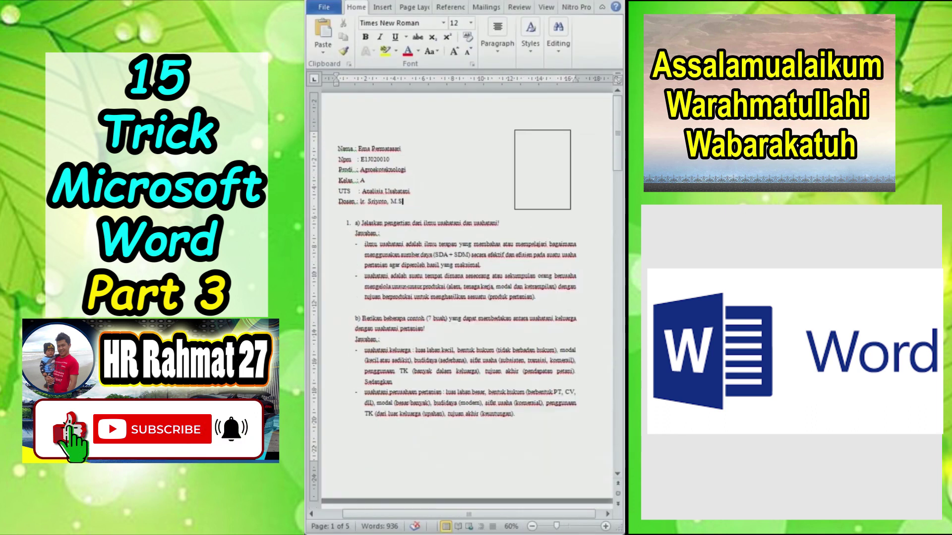
pyautogui.scroll(1, 467, 303)
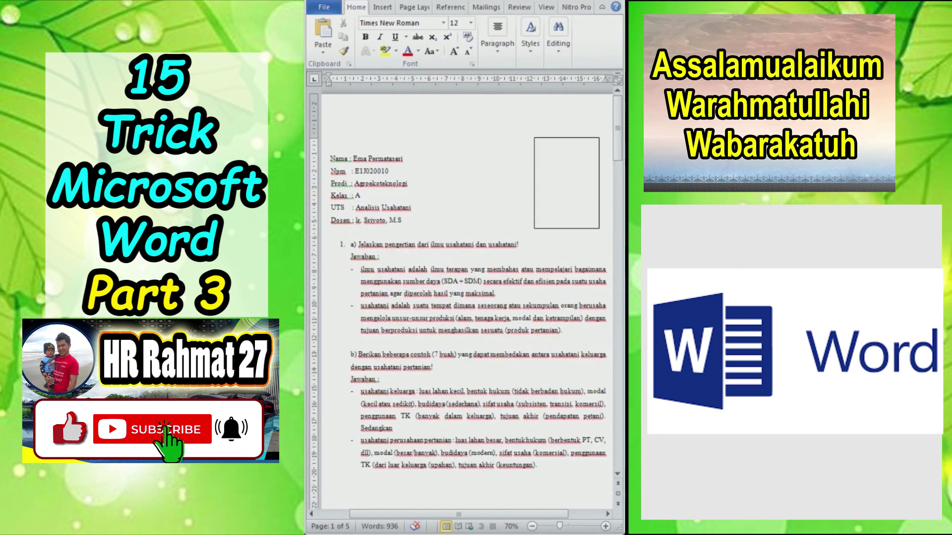
pyautogui.click(382, 7)
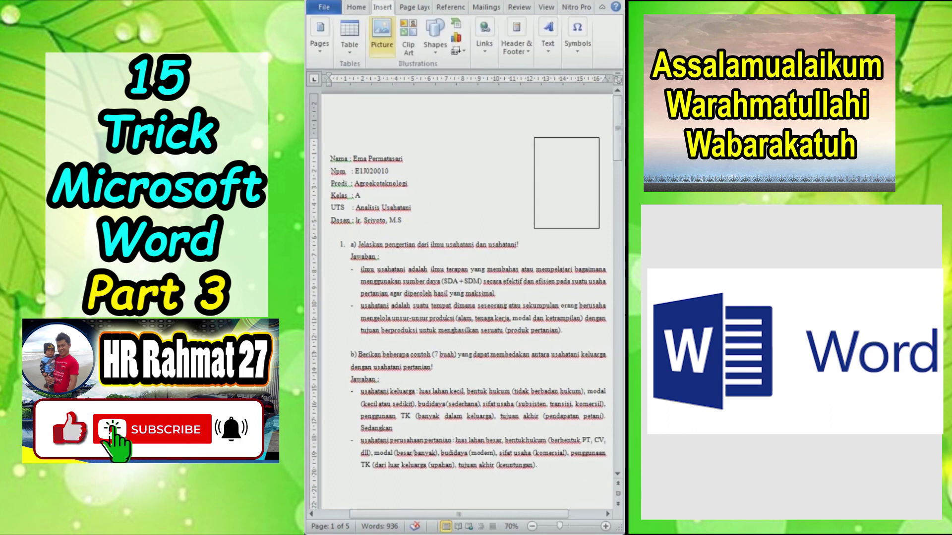
pyautogui.click(382, 32)
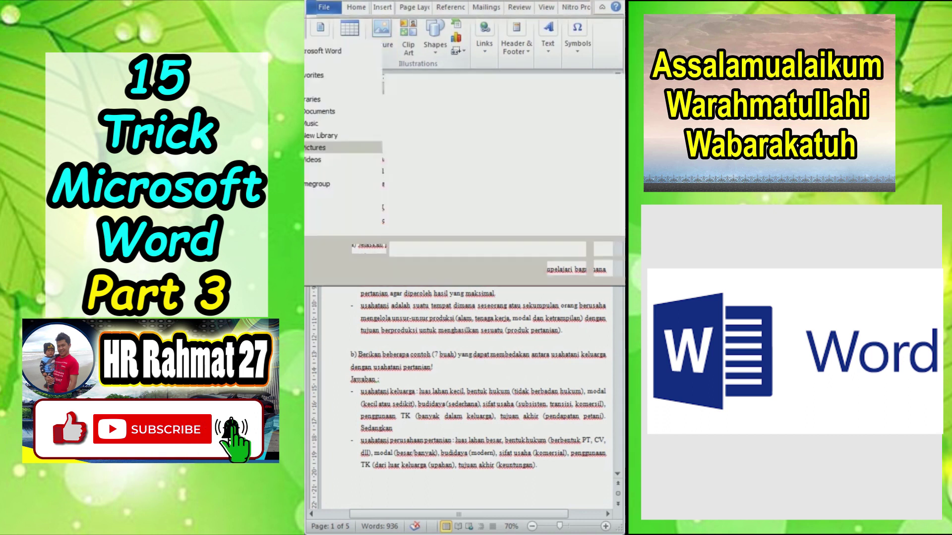
pyautogui.click(321, 183)
pyautogui.doubleClick(542, 194)
pyautogui.scroll(-5, 525, 210)
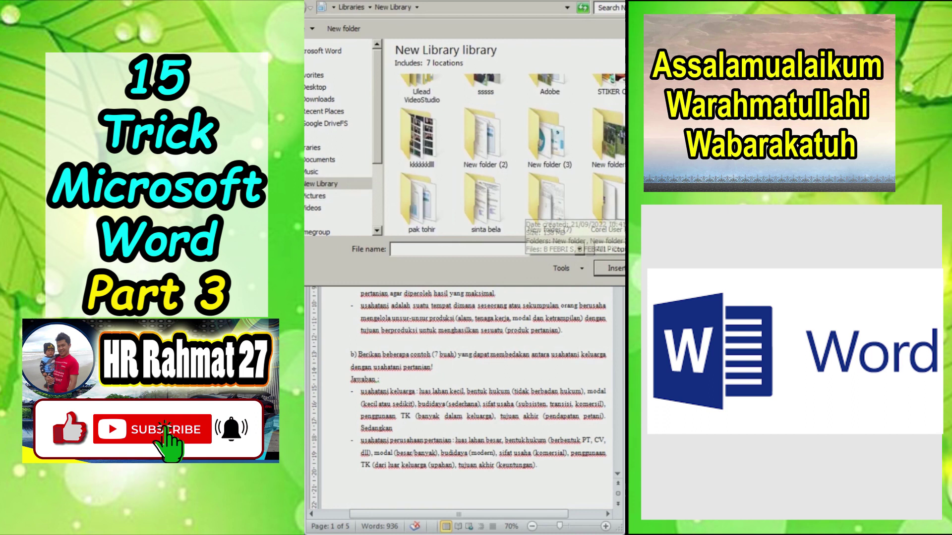
pyautogui.scroll(-3, 526, 213)
pyautogui.doubleClick(549, 189)
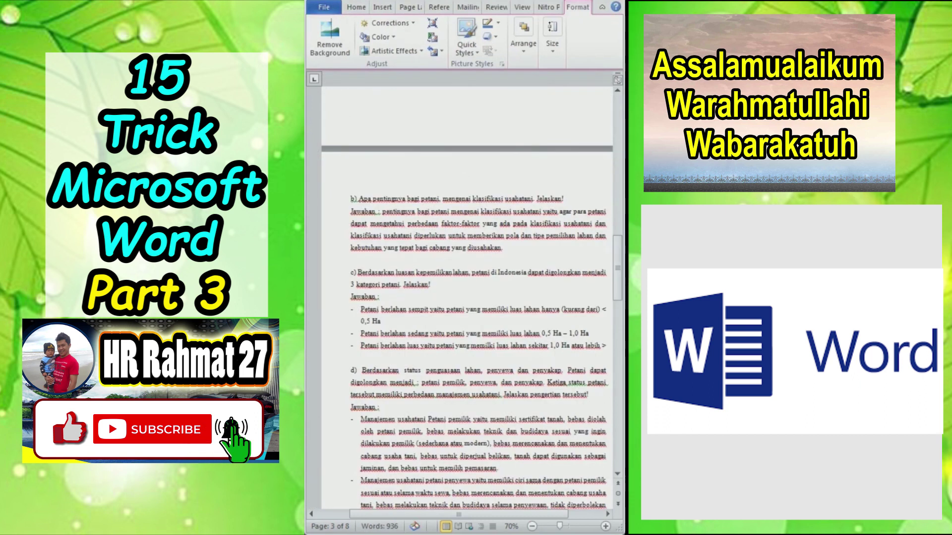
pyautogui.scroll(-15, 466, 297)
pyautogui.scroll(15, 466, 297)
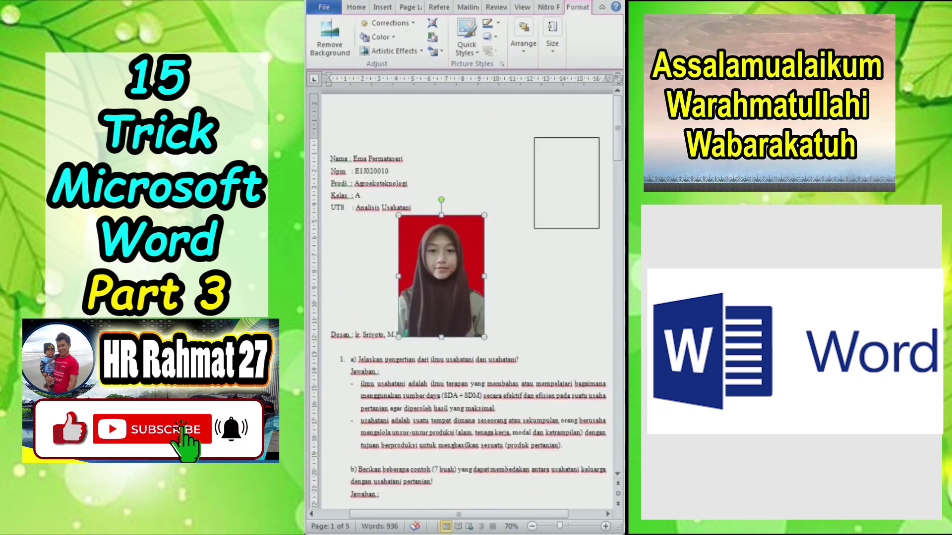
# Set the portrait photo's text wrapping to In Front of Text and move it over the empty rectangular frame.
pyautogui.rightClick(444, 247)
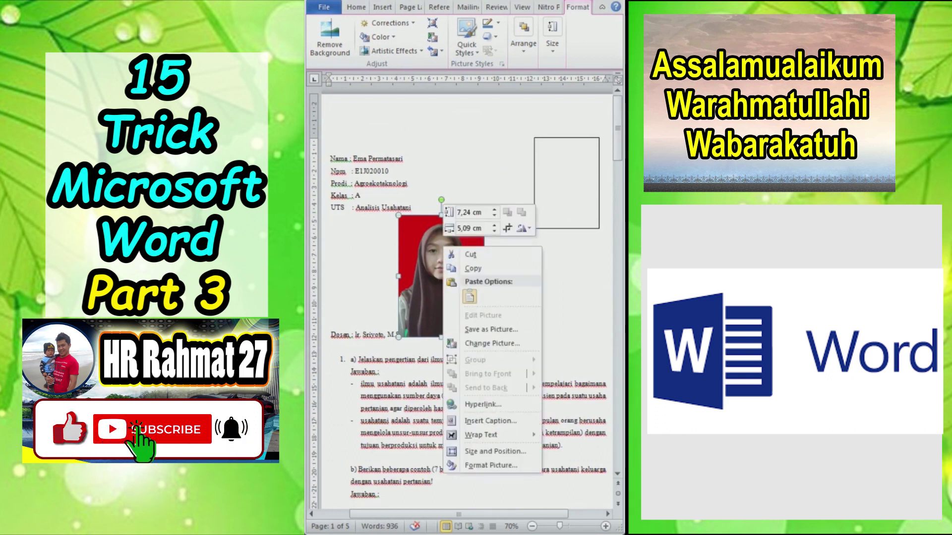
pyautogui.moveTo(491, 435)
pyautogui.click(581, 478)
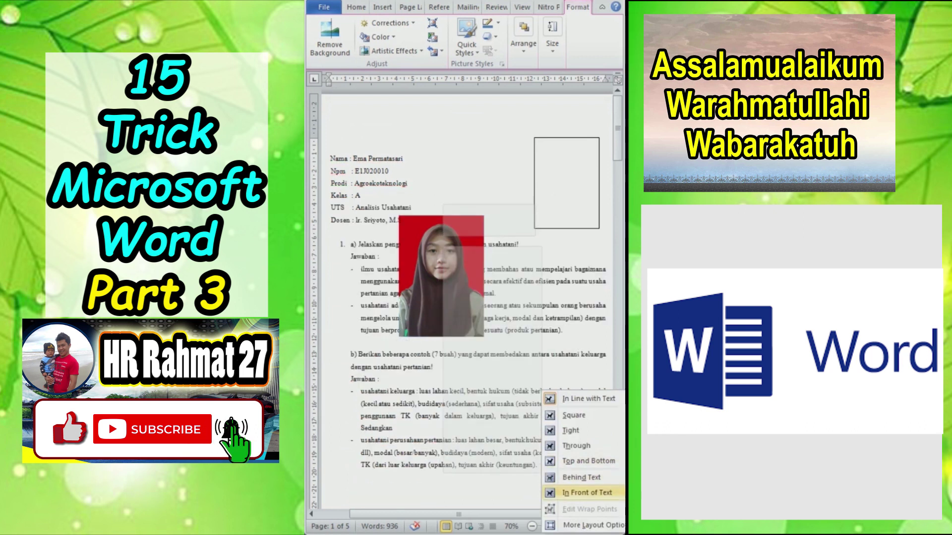
pyautogui.click(587, 493)
pyautogui.moveTo(441, 276); pyautogui.dragTo(555, 199)
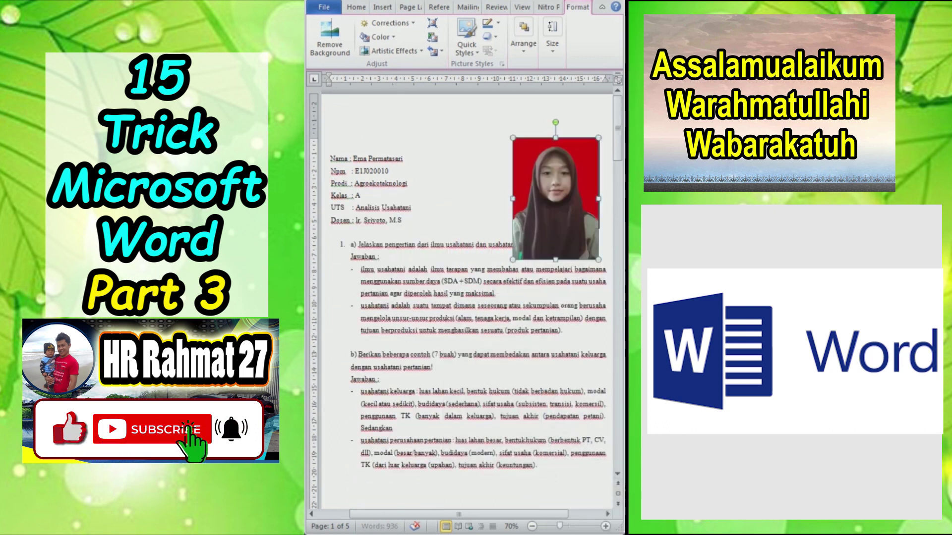
# Shrink the portrait photo proportionally so that it fits inside the rectangular frame, and check the fit.
pyautogui.scroll(5, 555, 198)
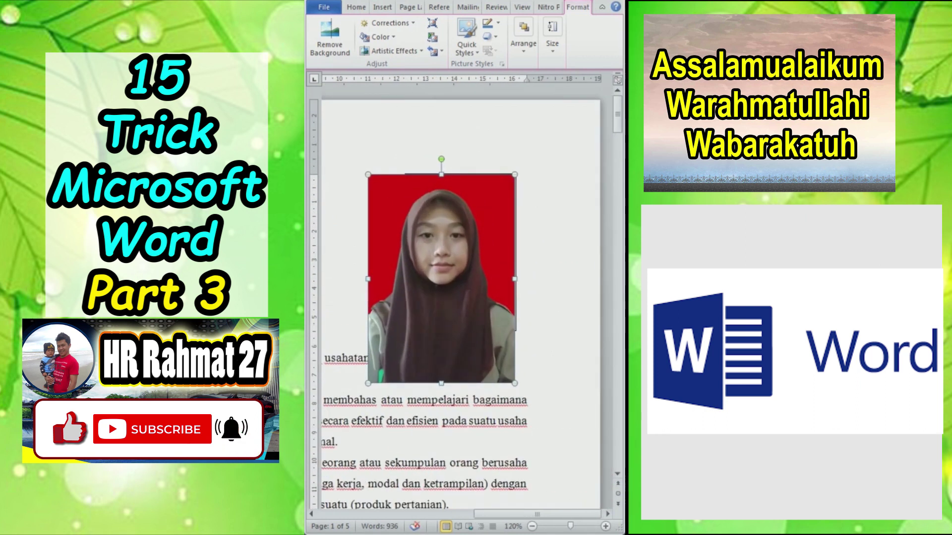
pyautogui.moveTo(368, 383); pyautogui.dragTo(406, 328)
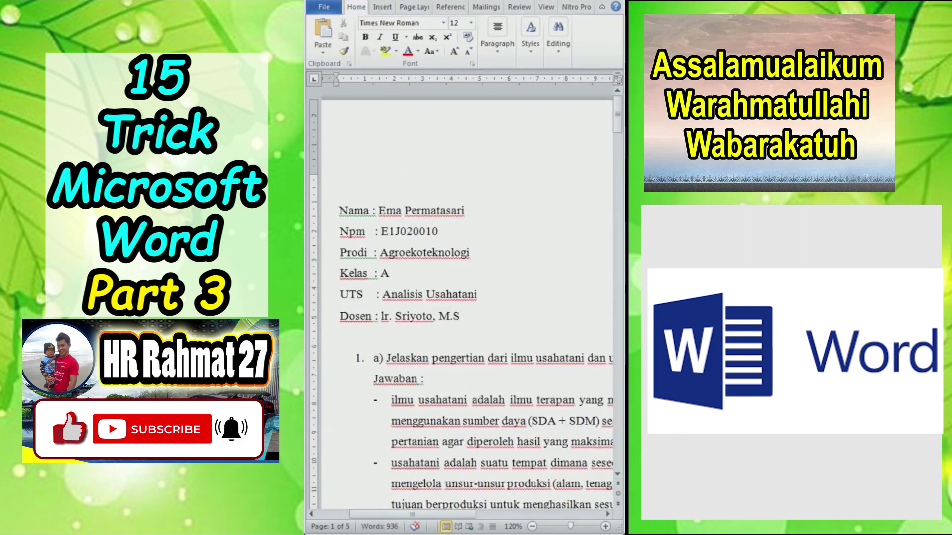
pyautogui.scroll(2, 466, 297)
pyautogui.moveTo(397, 514); pyautogui.dragTo(541, 514)
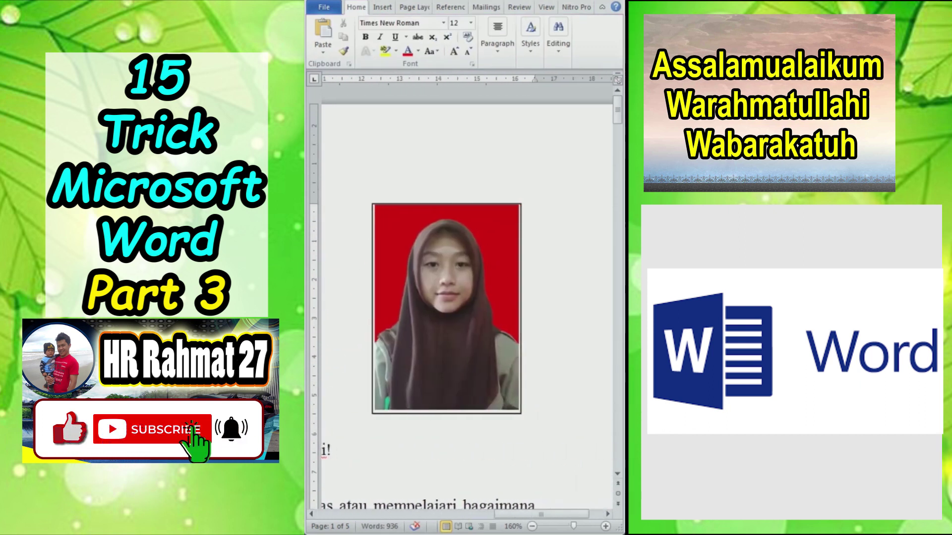
pyautogui.click(446, 307)
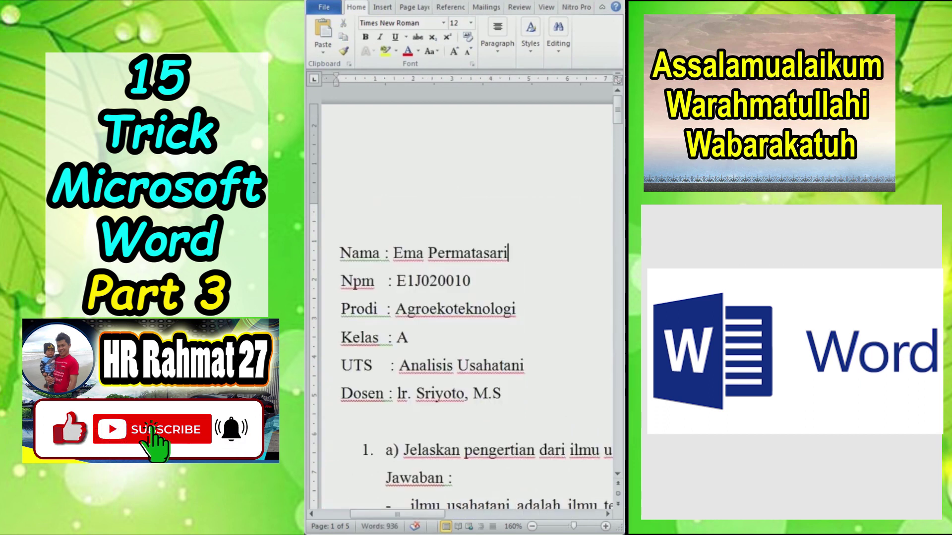
pyautogui.scroll(-10, 466, 298)
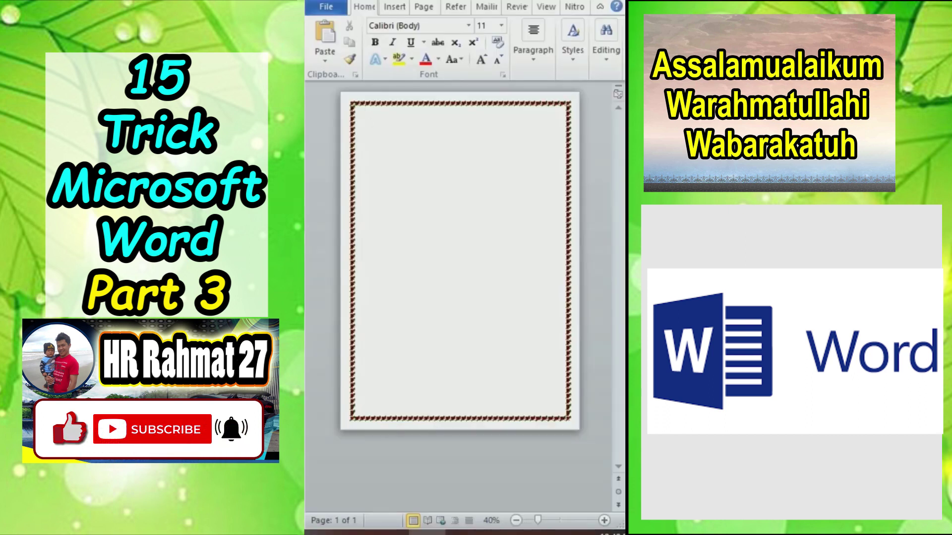
# Remove the red flower art page border from the whole document by setting the page border to None.
pyautogui.scroll(8, 460, 300)
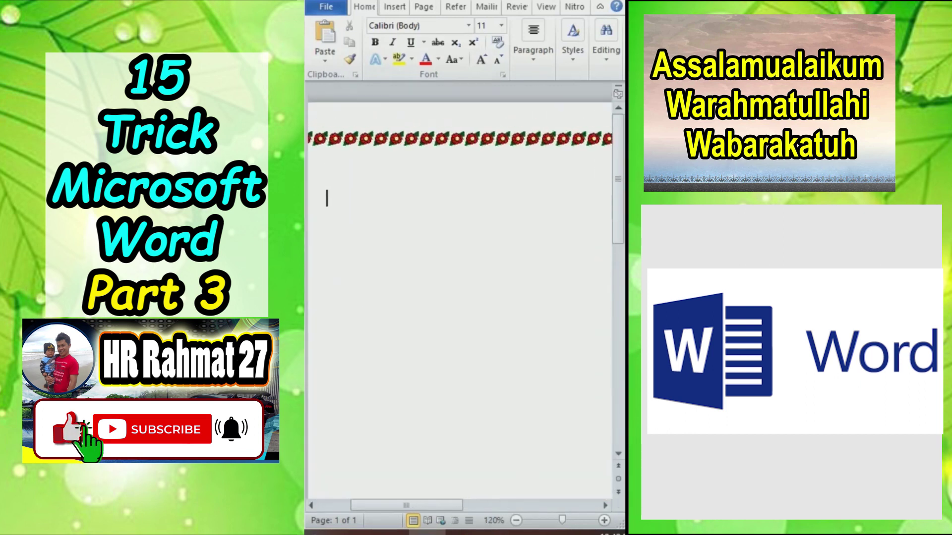
pyautogui.scroll(-8, 459, 300)
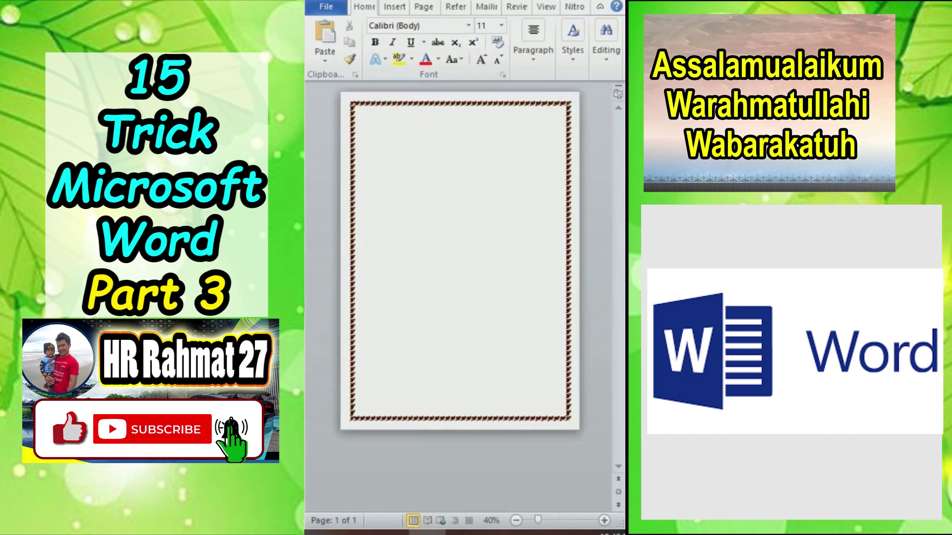
pyautogui.click(424, 7)
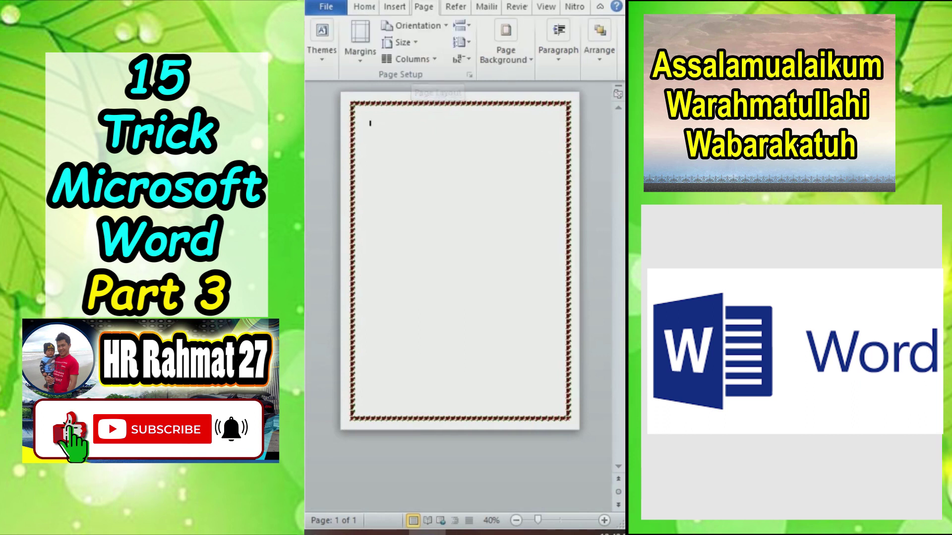
pyautogui.click(505, 52)
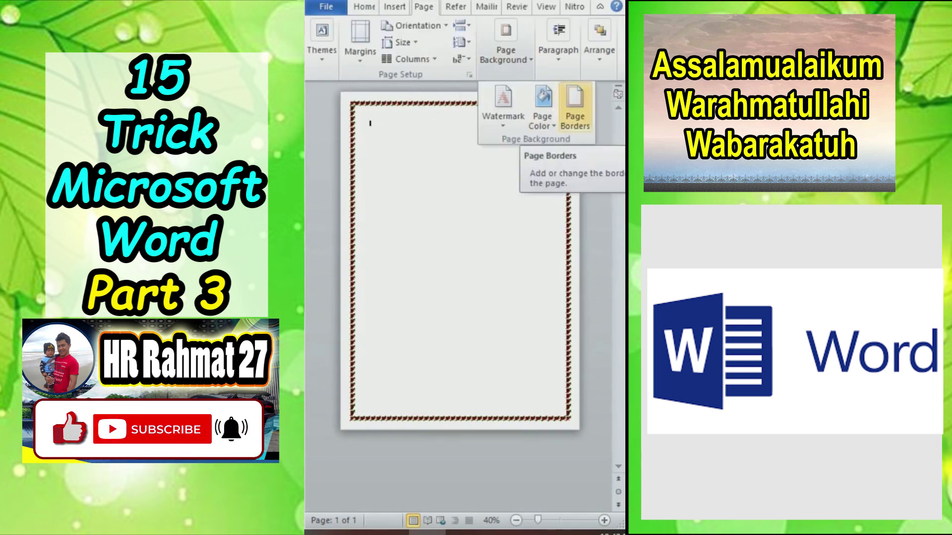
pyautogui.click(575, 106)
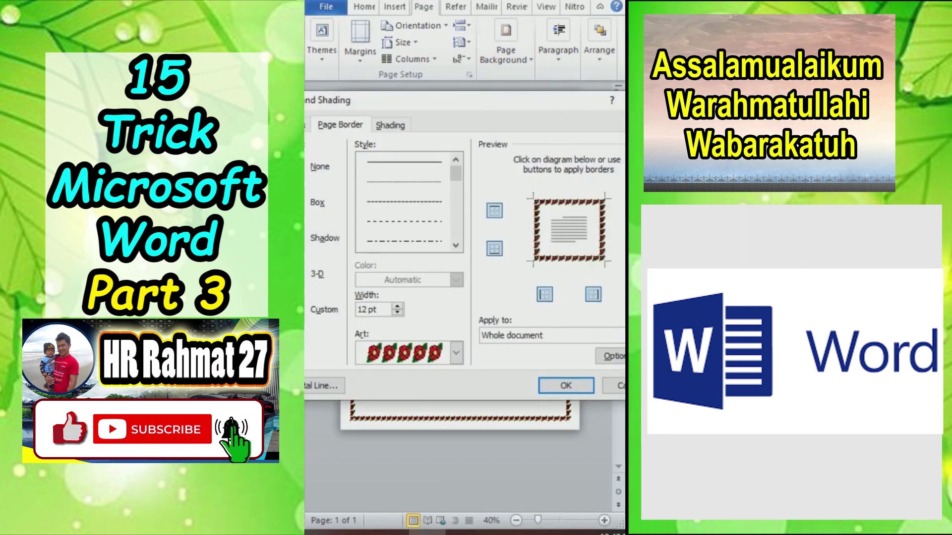
pyautogui.click(320, 167)
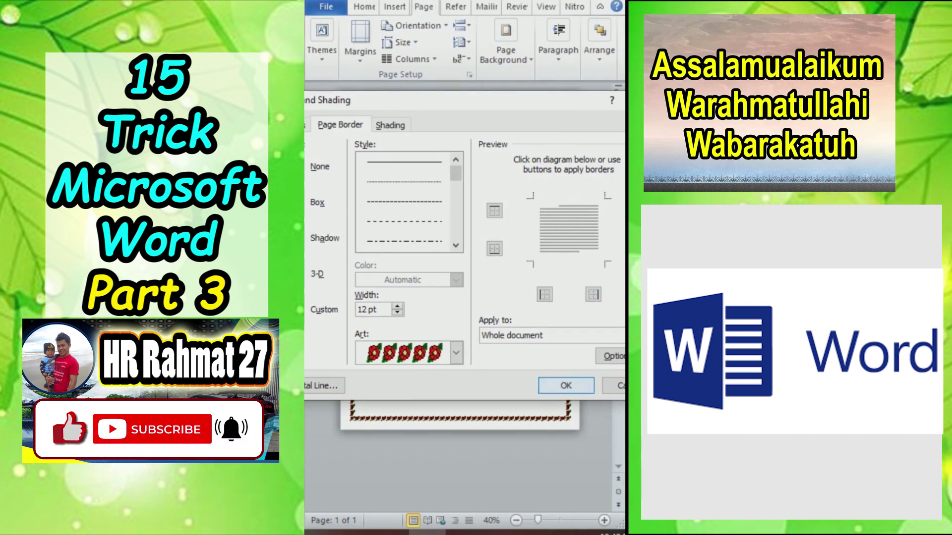
pyautogui.click(566, 386)
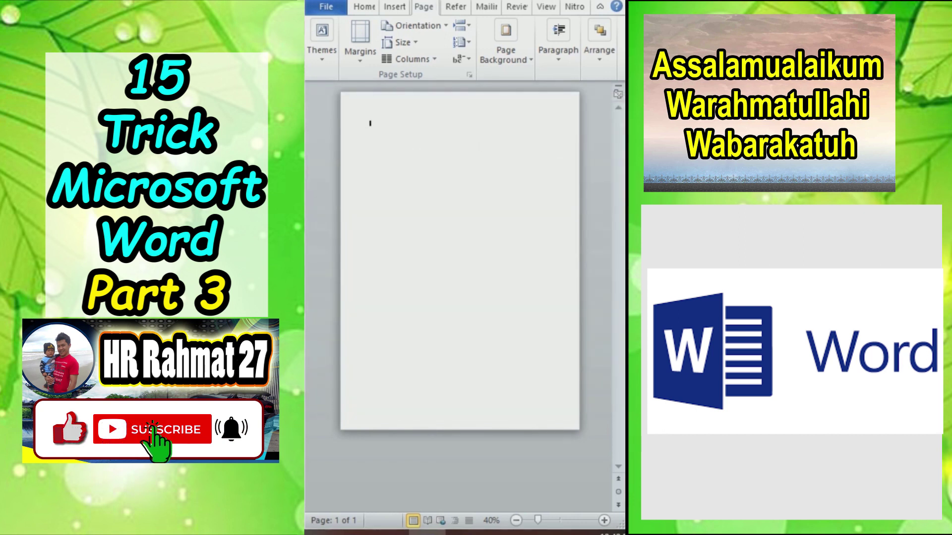
pyautogui.scroll(3, 459, 298)
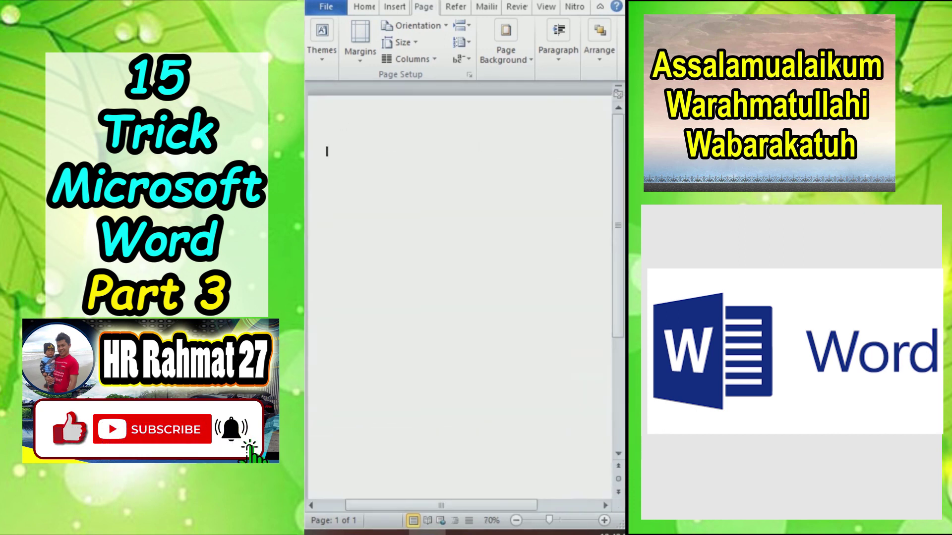